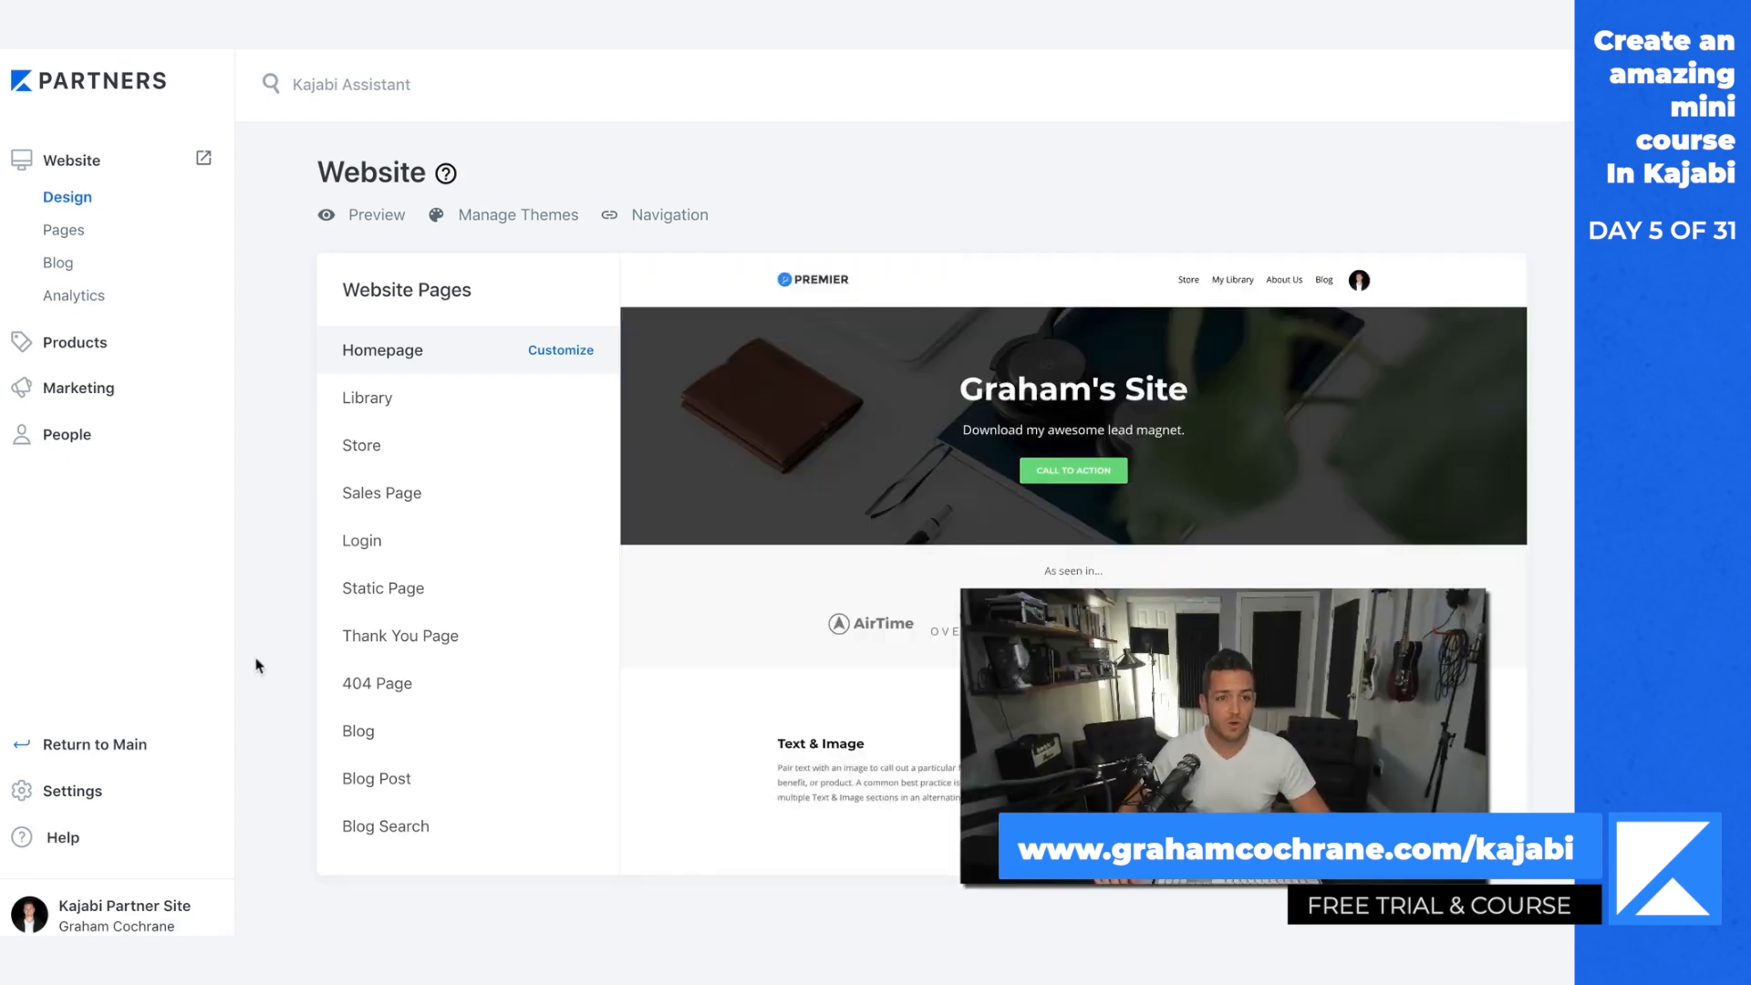
Step: Open the products area and look through the available product blueprints
{"action": "left_click", "coordinate": [256, 659]}
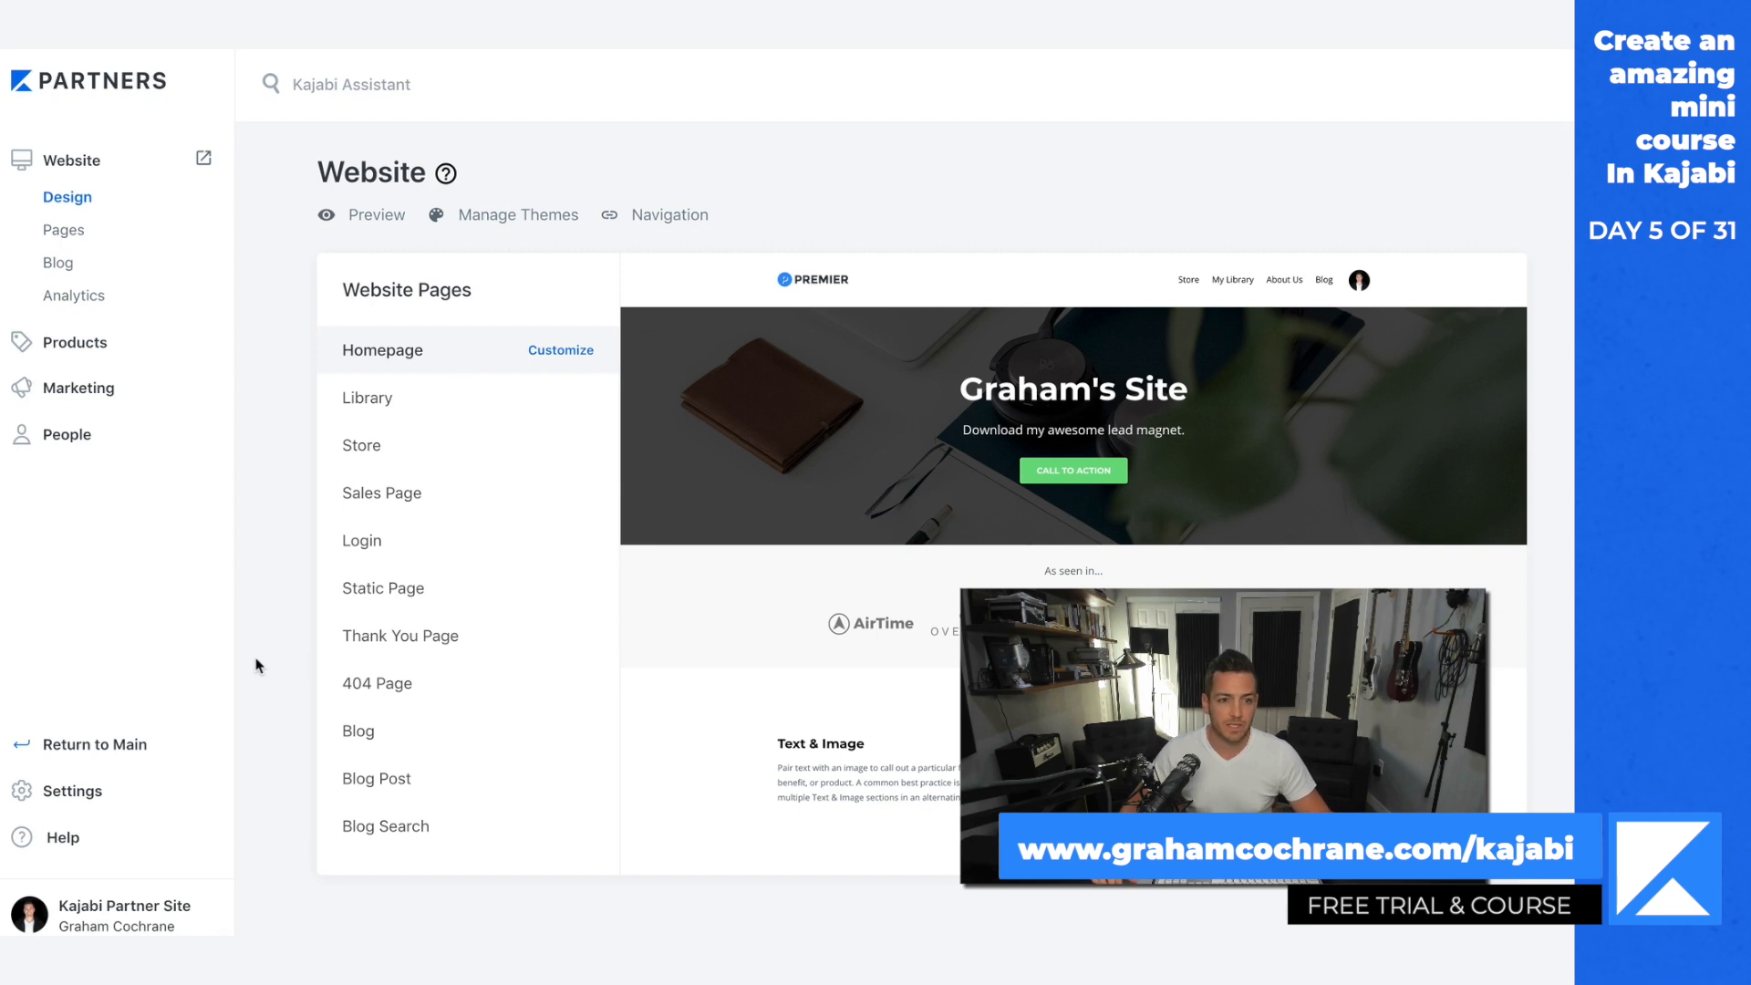
{"action": "left_click", "coordinate": [62, 351]}
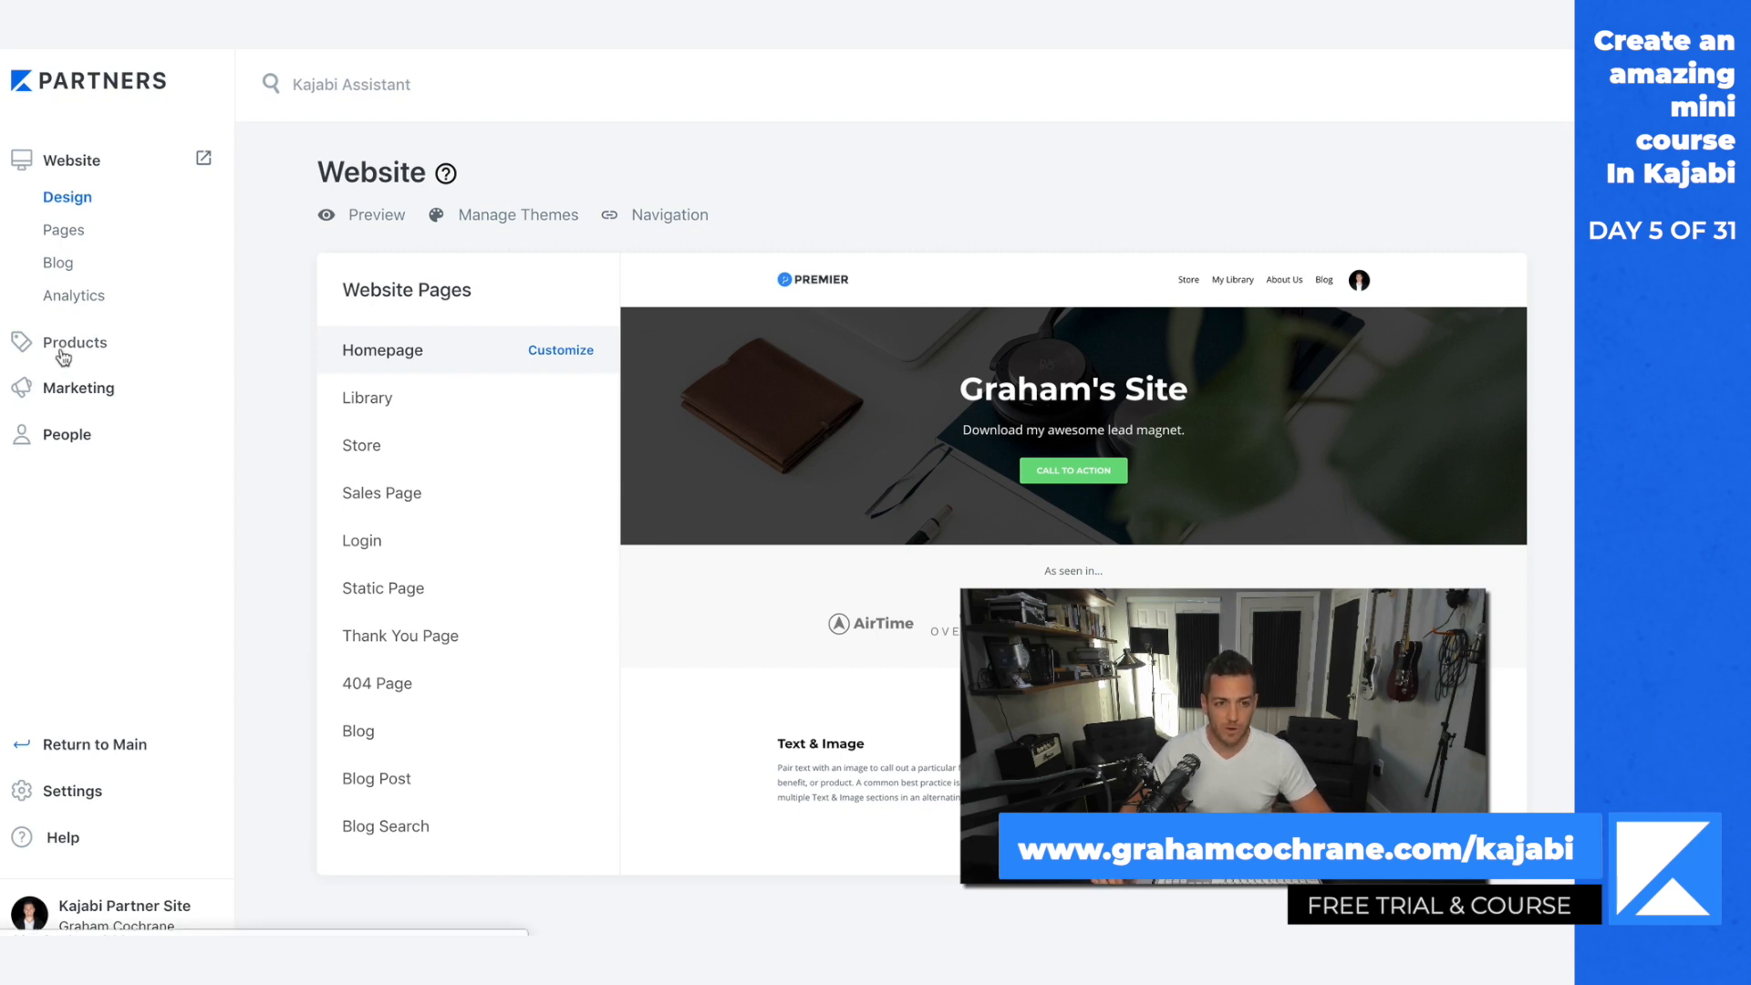
{"action": "scroll", "coordinate": [1029, 544], "scroll_direction": "down", "scroll_amount": 2}
{"action": "scroll", "coordinate": [1029, 545], "scroll_direction": "down", "scroll_amount": 4}
{"action": "scroll", "coordinate": [1029, 548], "scroll_direction": "up", "scroll_amount": 6}
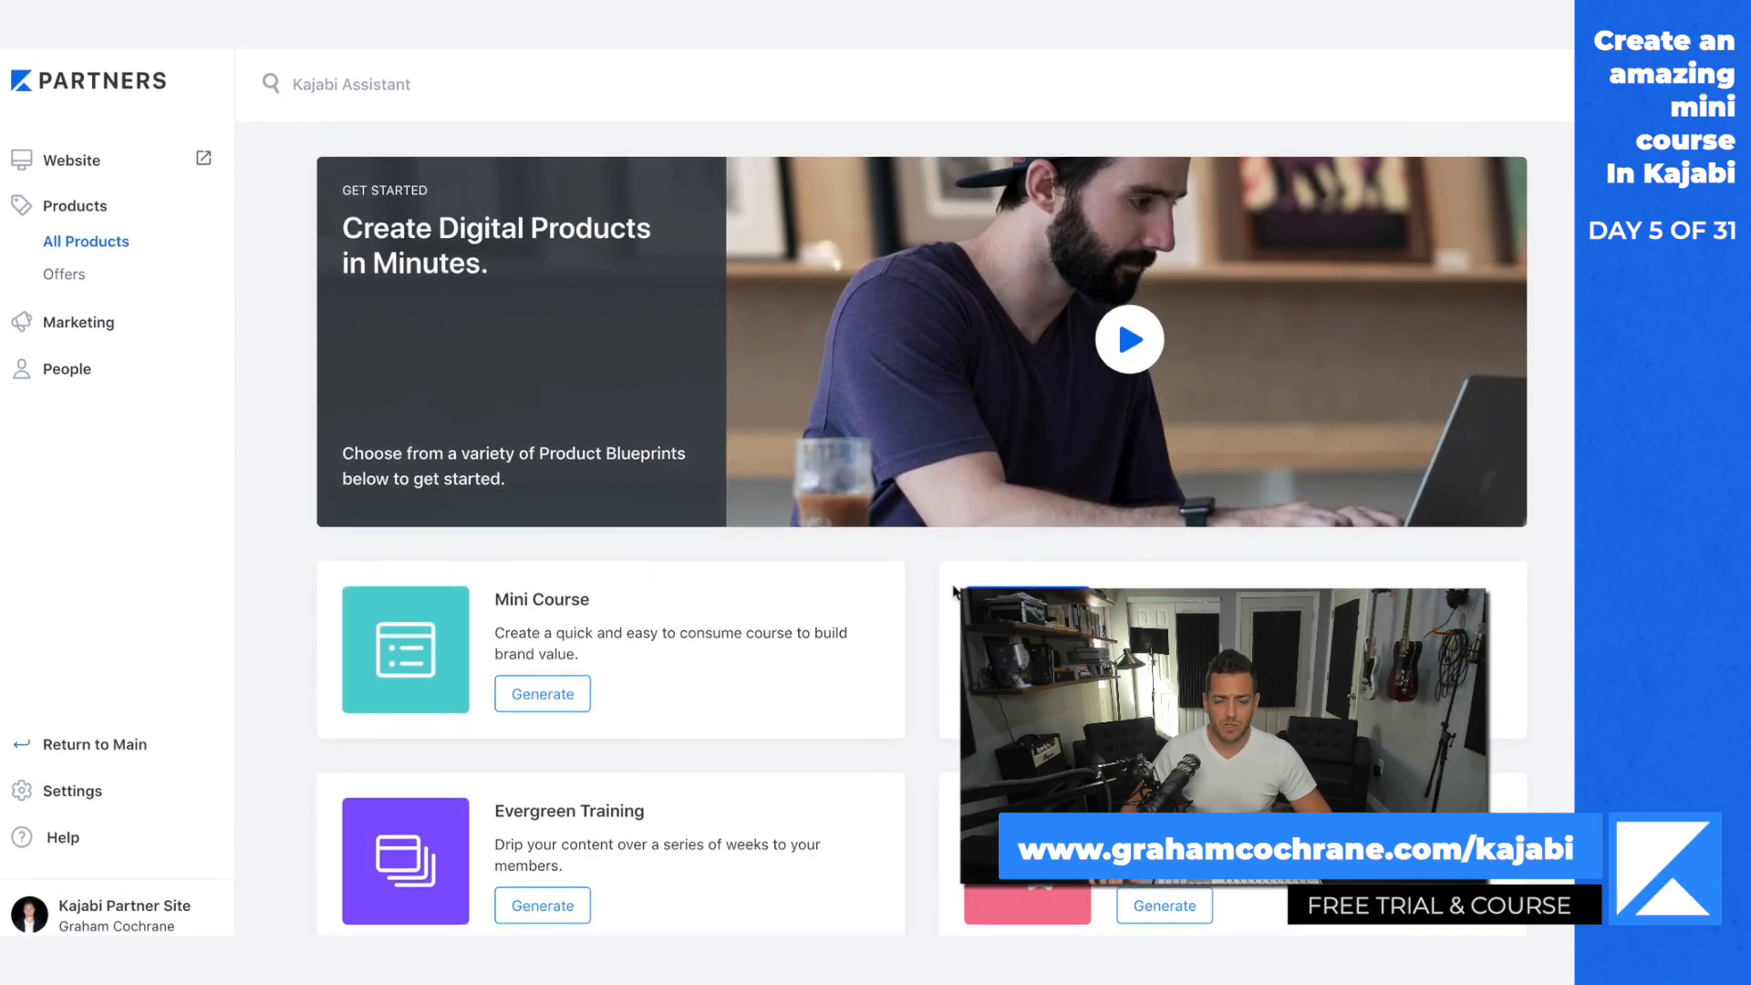
{"action": "scroll", "coordinate": [924, 609], "scroll_direction": "down", "scroll_amount": 2}
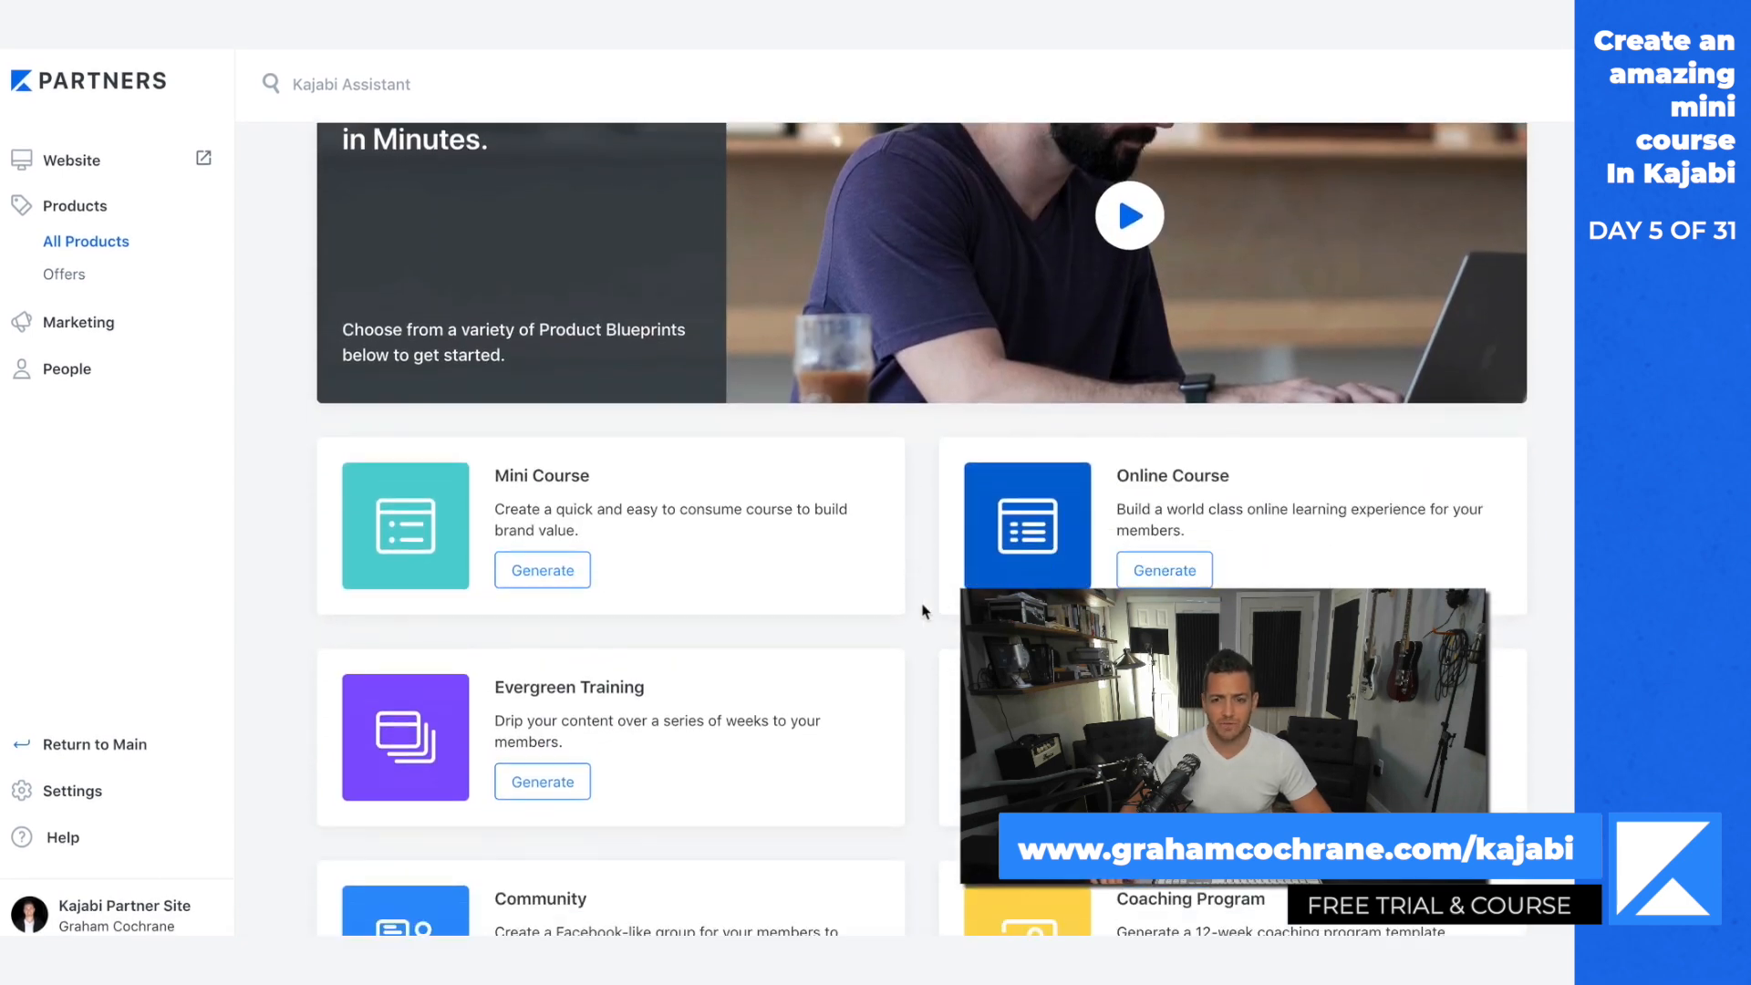
Step: Generate a product from the Mini Course blueprint and name it "My First Mini Course"
{"action": "left_click", "coordinate": [571, 577]}
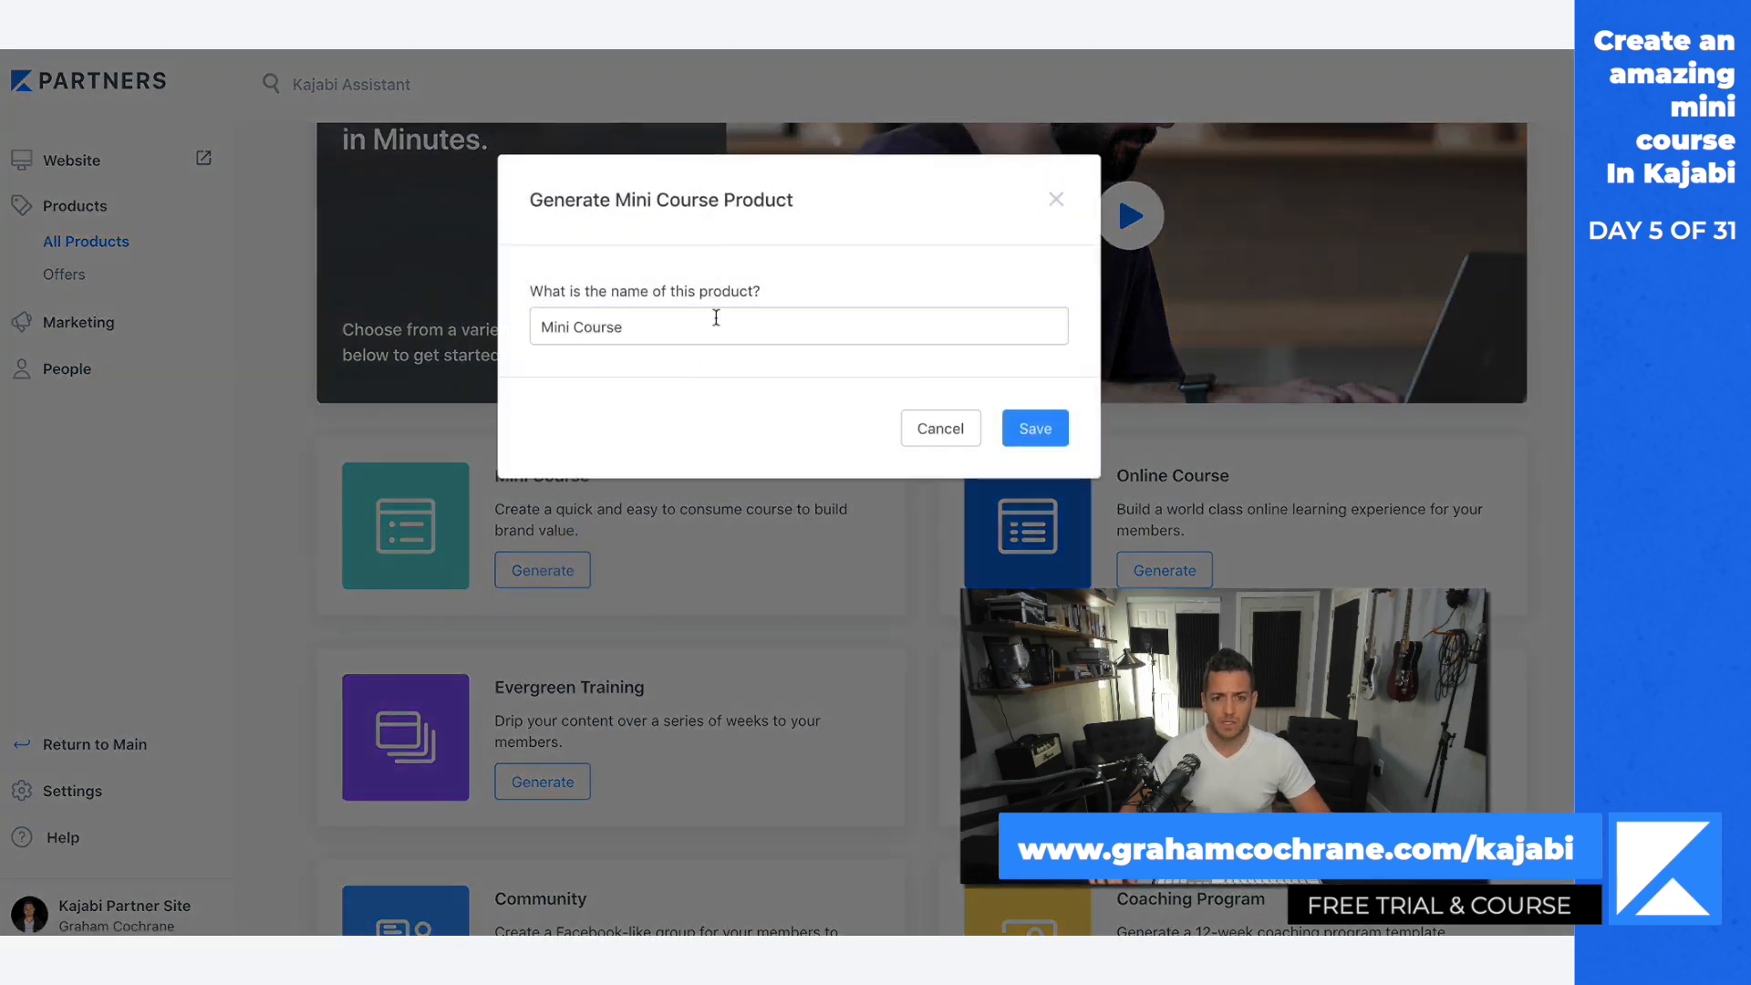
{"action": "left_click", "coordinate": [706, 321]}
{"action": "key", "text": "Home"}
{"action": "type", "text": "My First"}
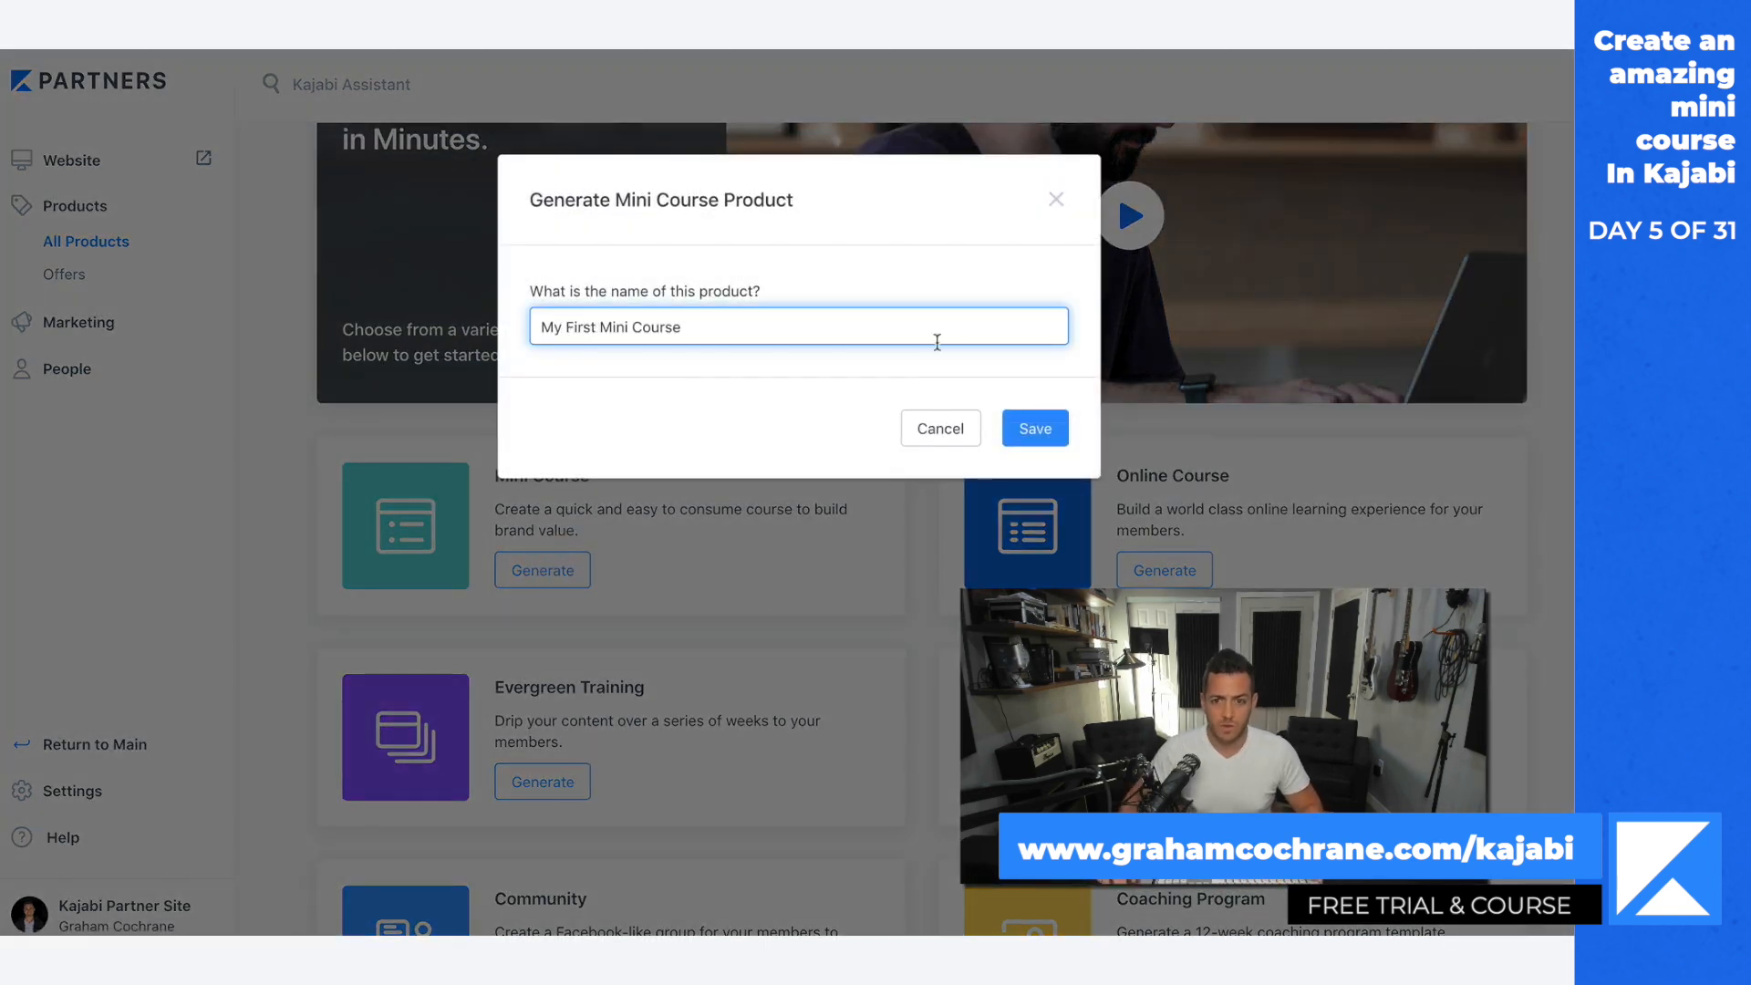
{"action": "left_click", "coordinate": [1053, 432]}
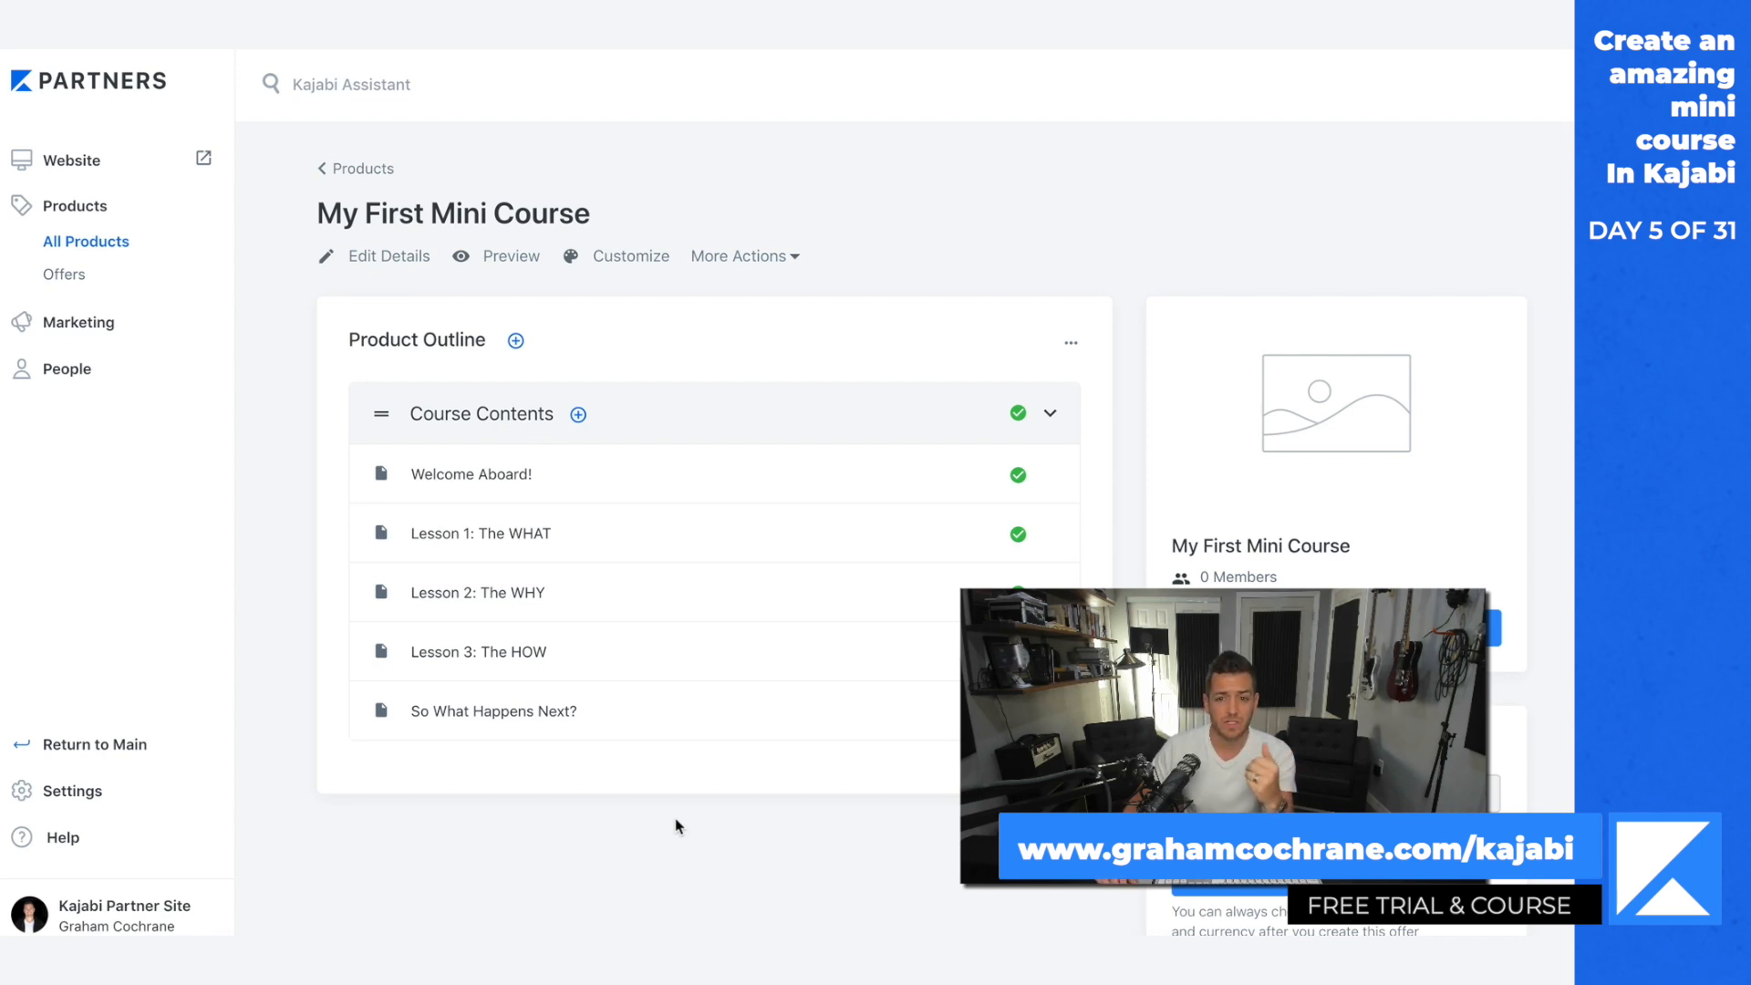
{"action": "left_click", "coordinate": [579, 416]}
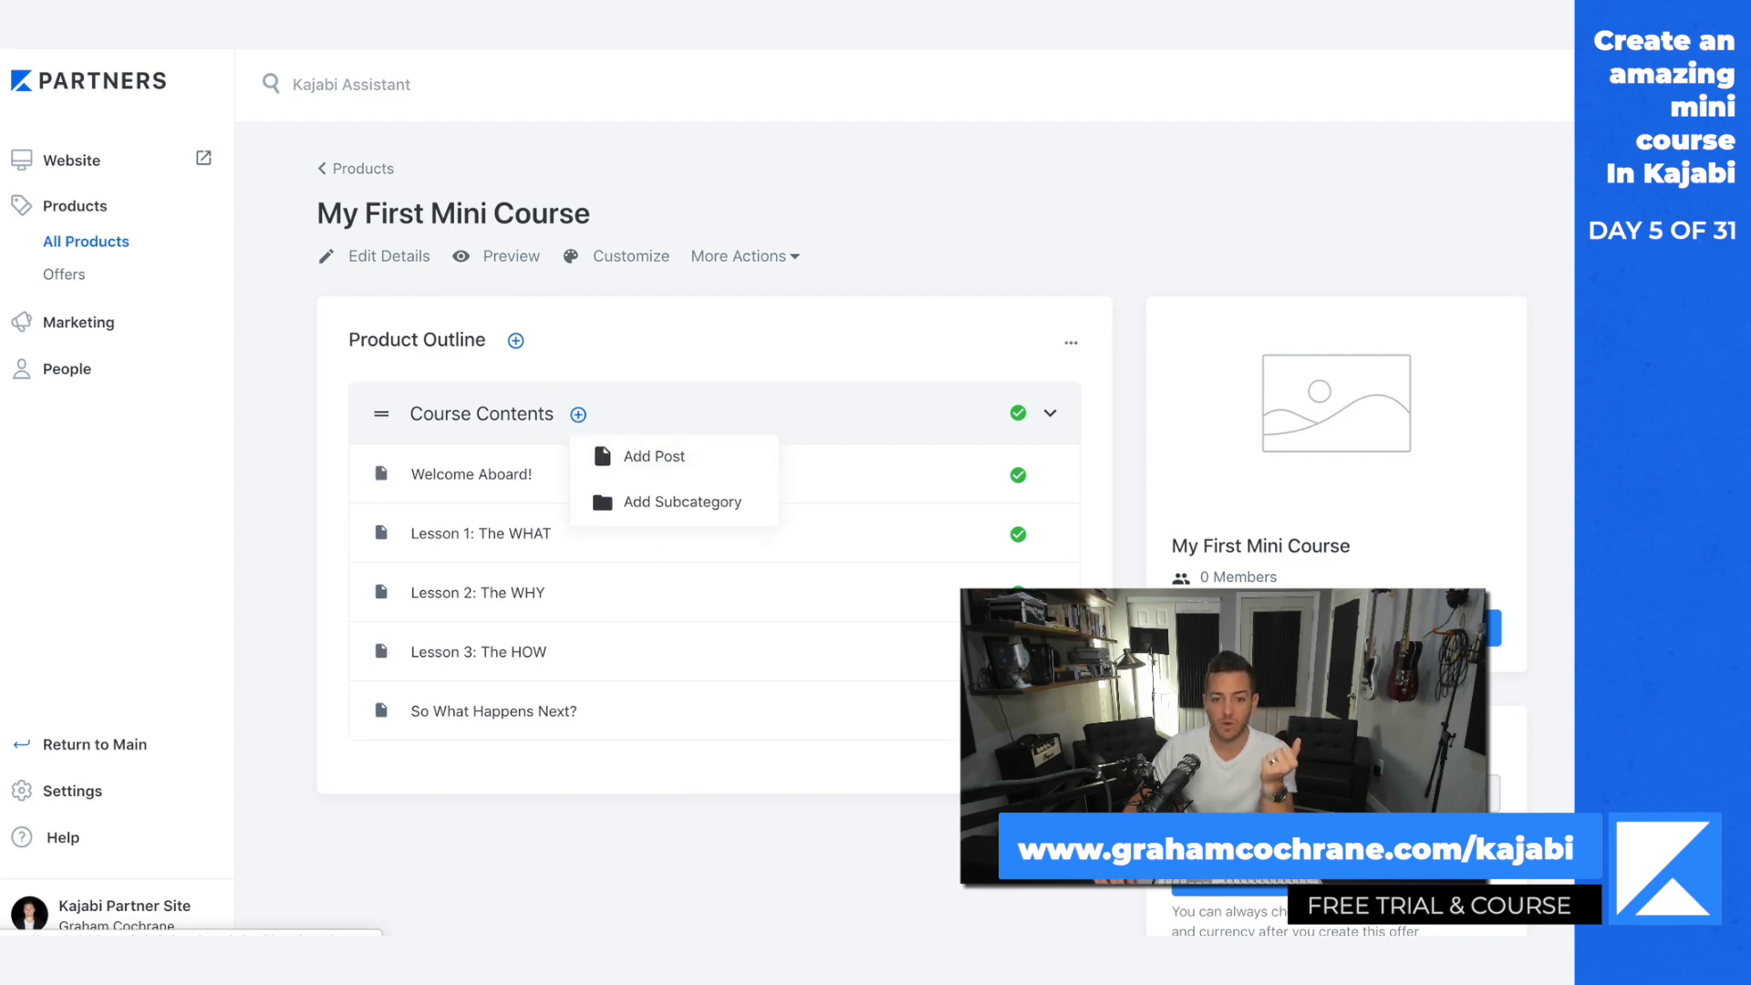
{"action": "left_click", "coordinate": [653, 853]}
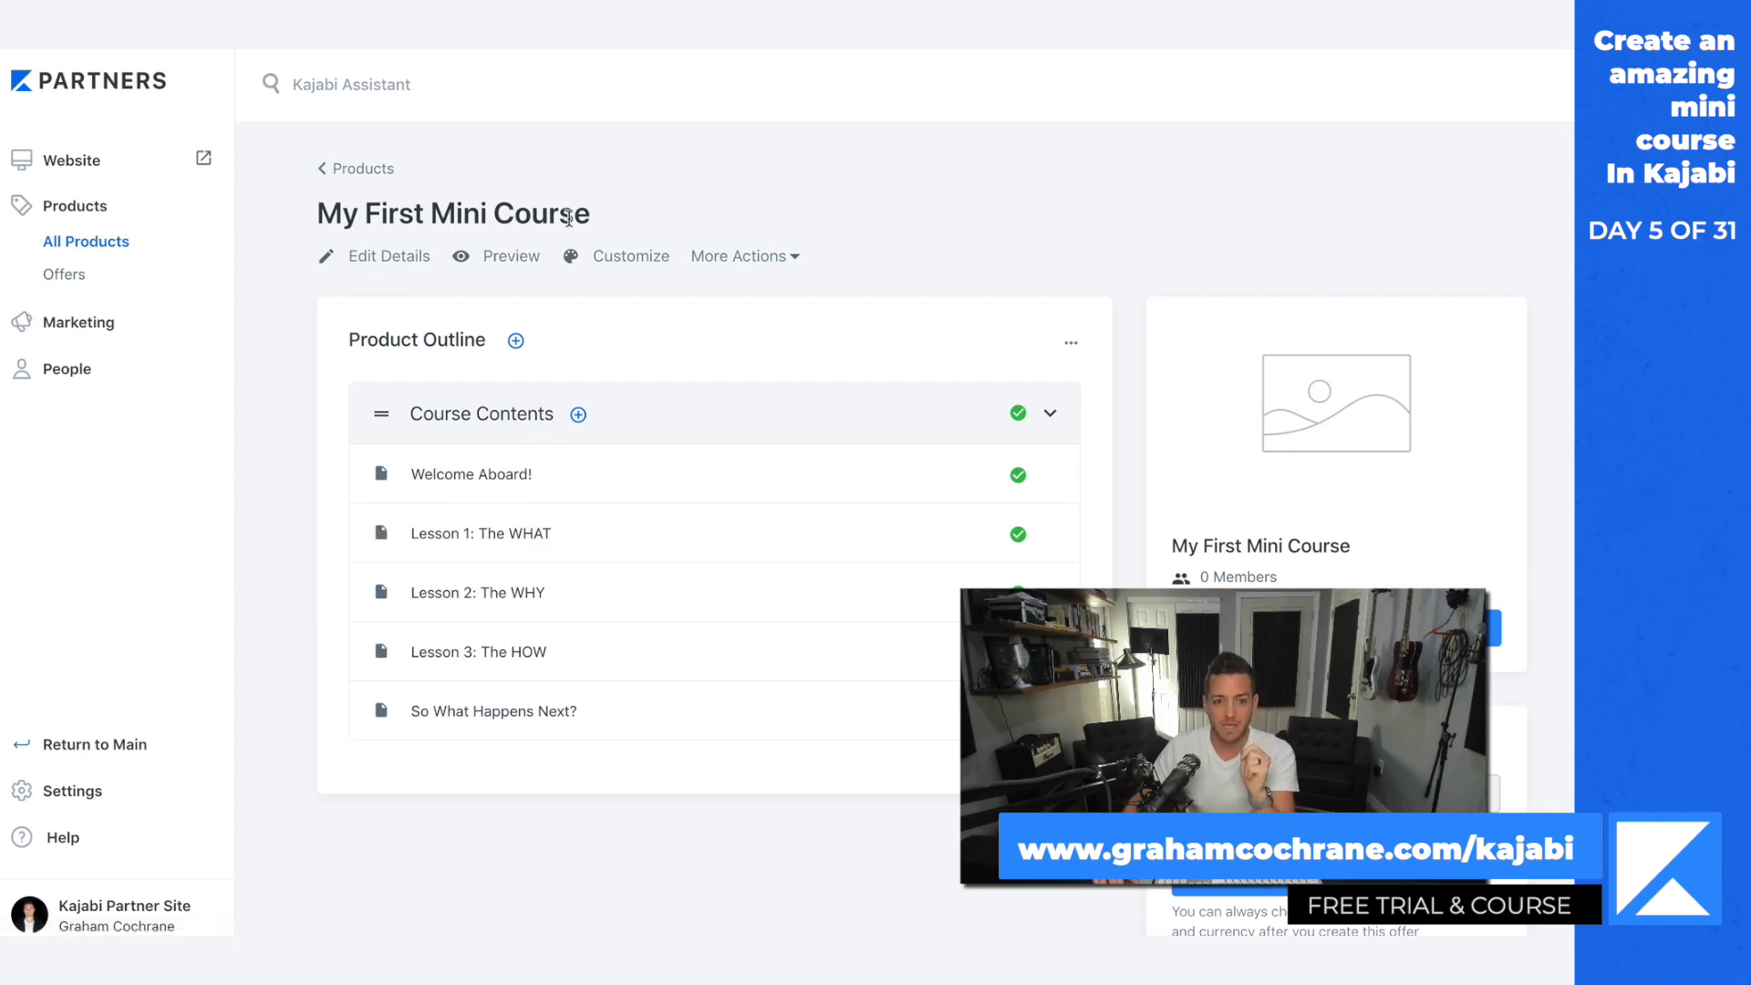
Step: Attach "How To Build Your First $10,000 Product With Kajabi - 3 Truths To Online Business.m4v" as the video of "Lesson 1: The WHAT" and save the post
{"action": "left_click", "coordinate": [520, 538]}
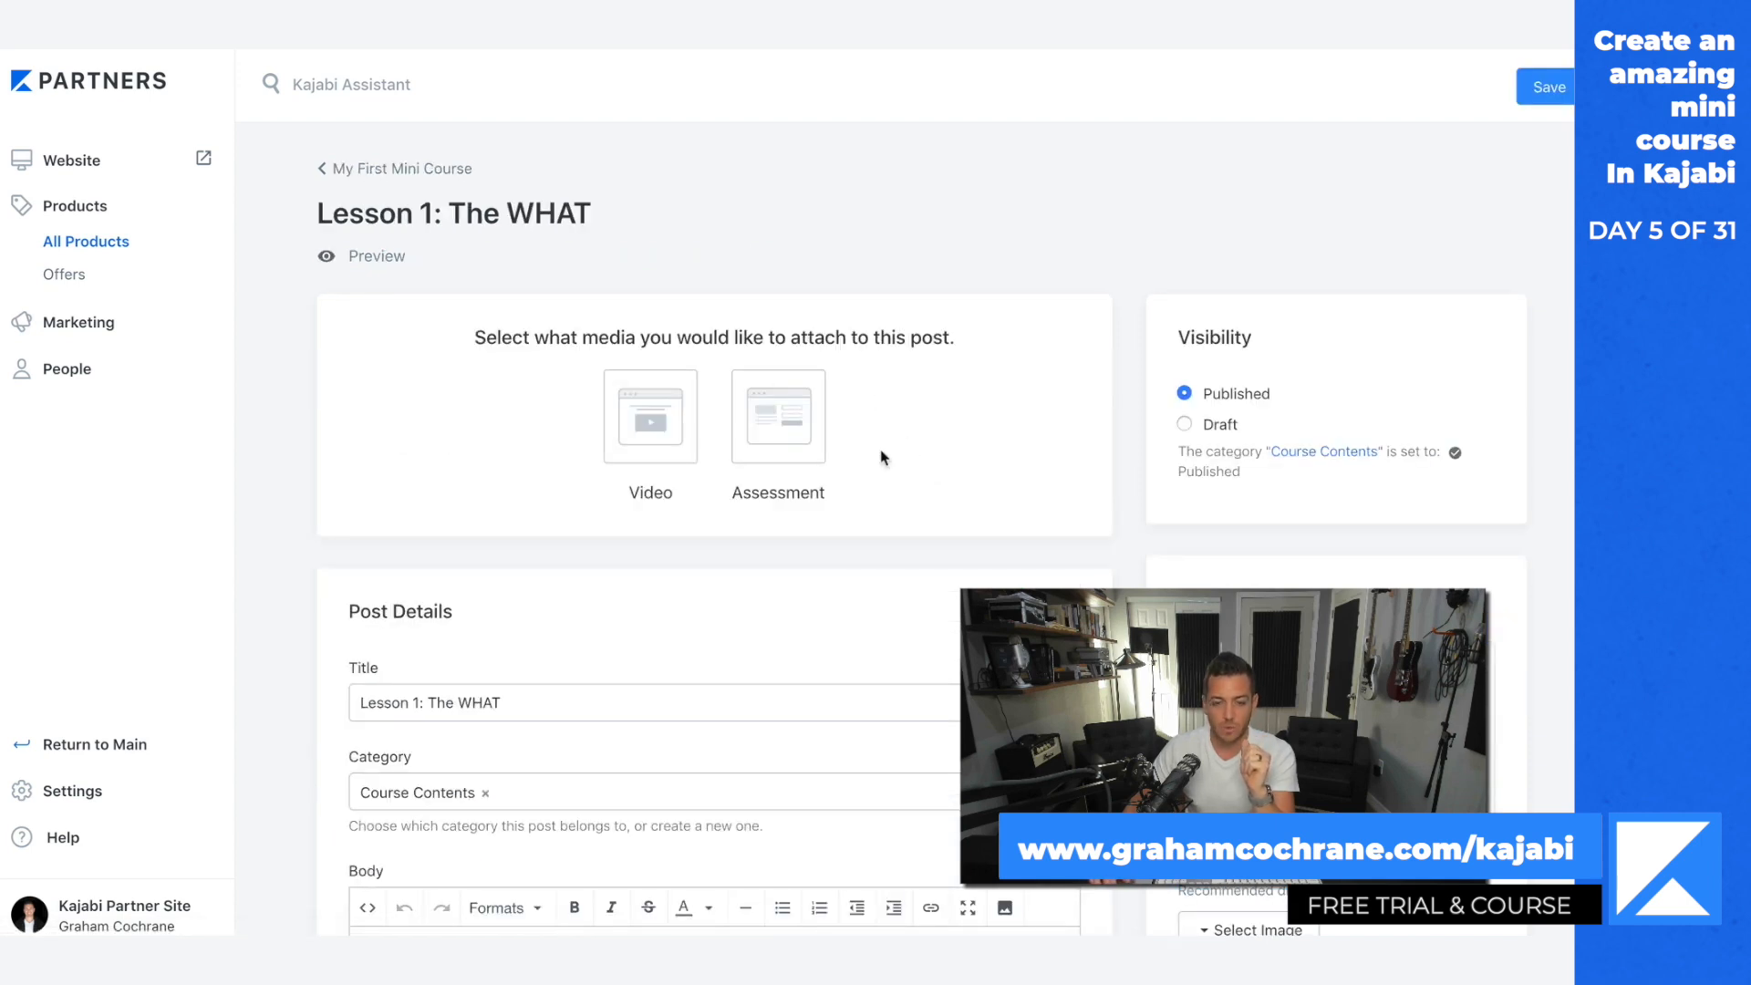
{"action": "left_click", "coordinate": [662, 461]}
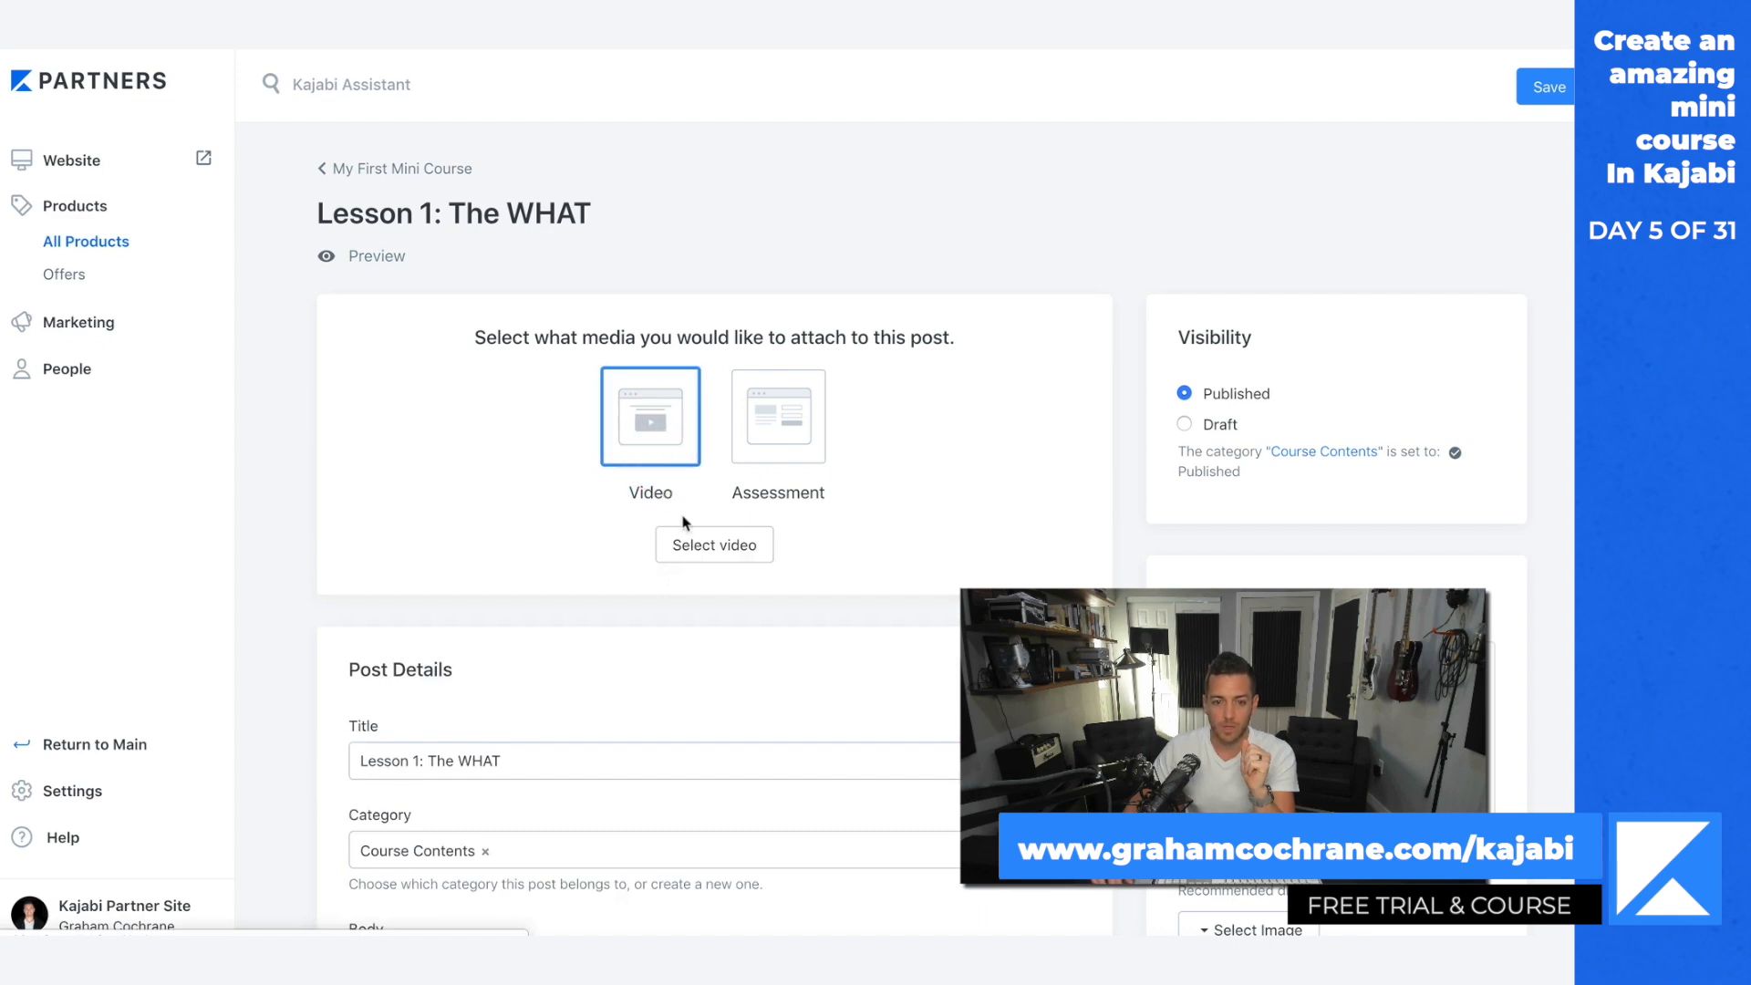
{"action": "left_click", "coordinate": [688, 536]}
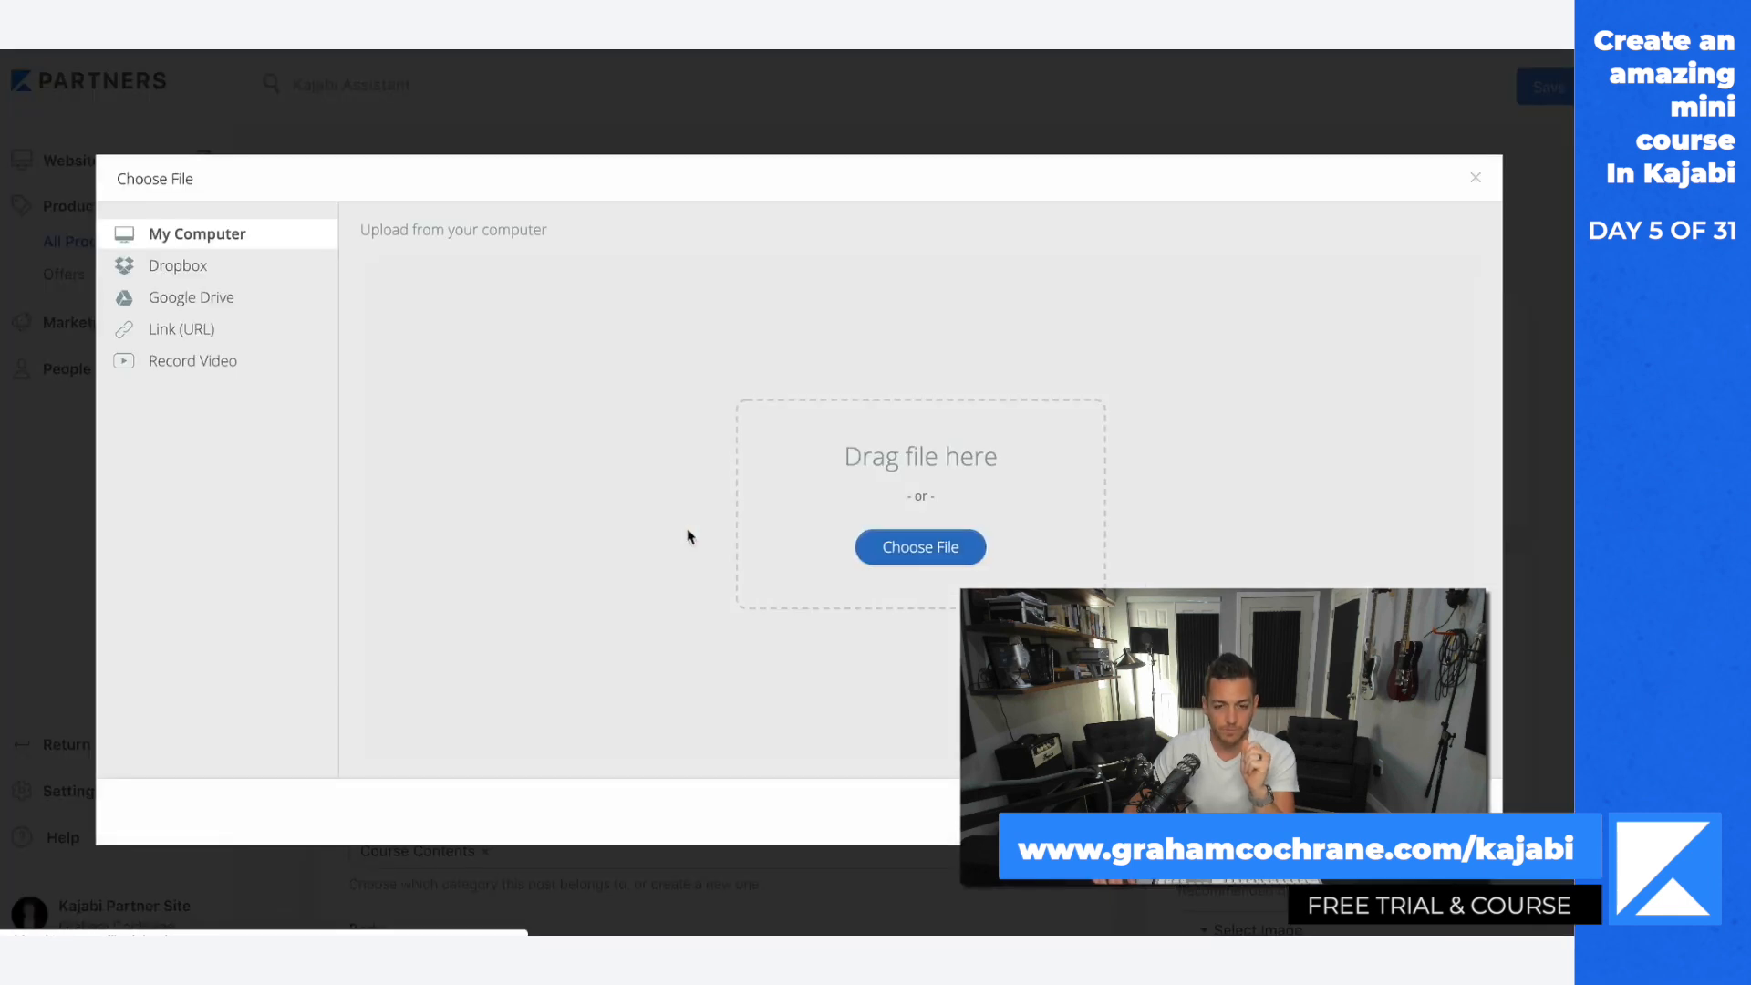
{"action": "left_click", "coordinate": [876, 548]}
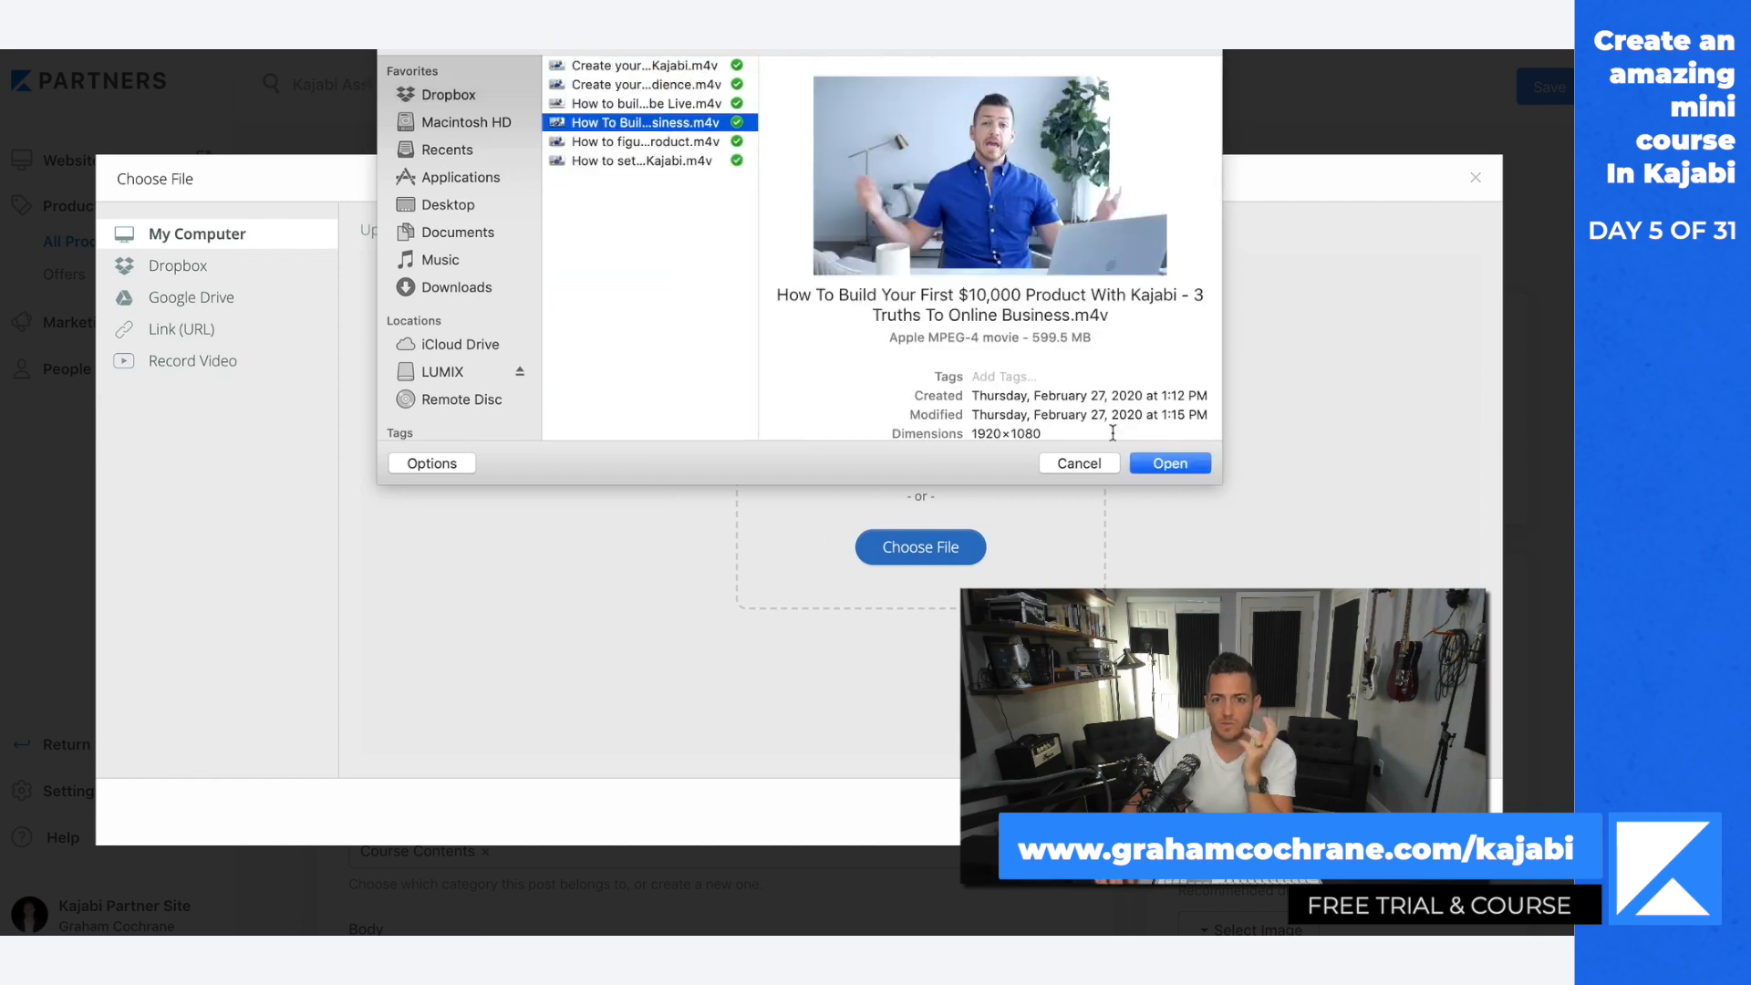
{"action": "left_click", "coordinate": [1160, 466]}
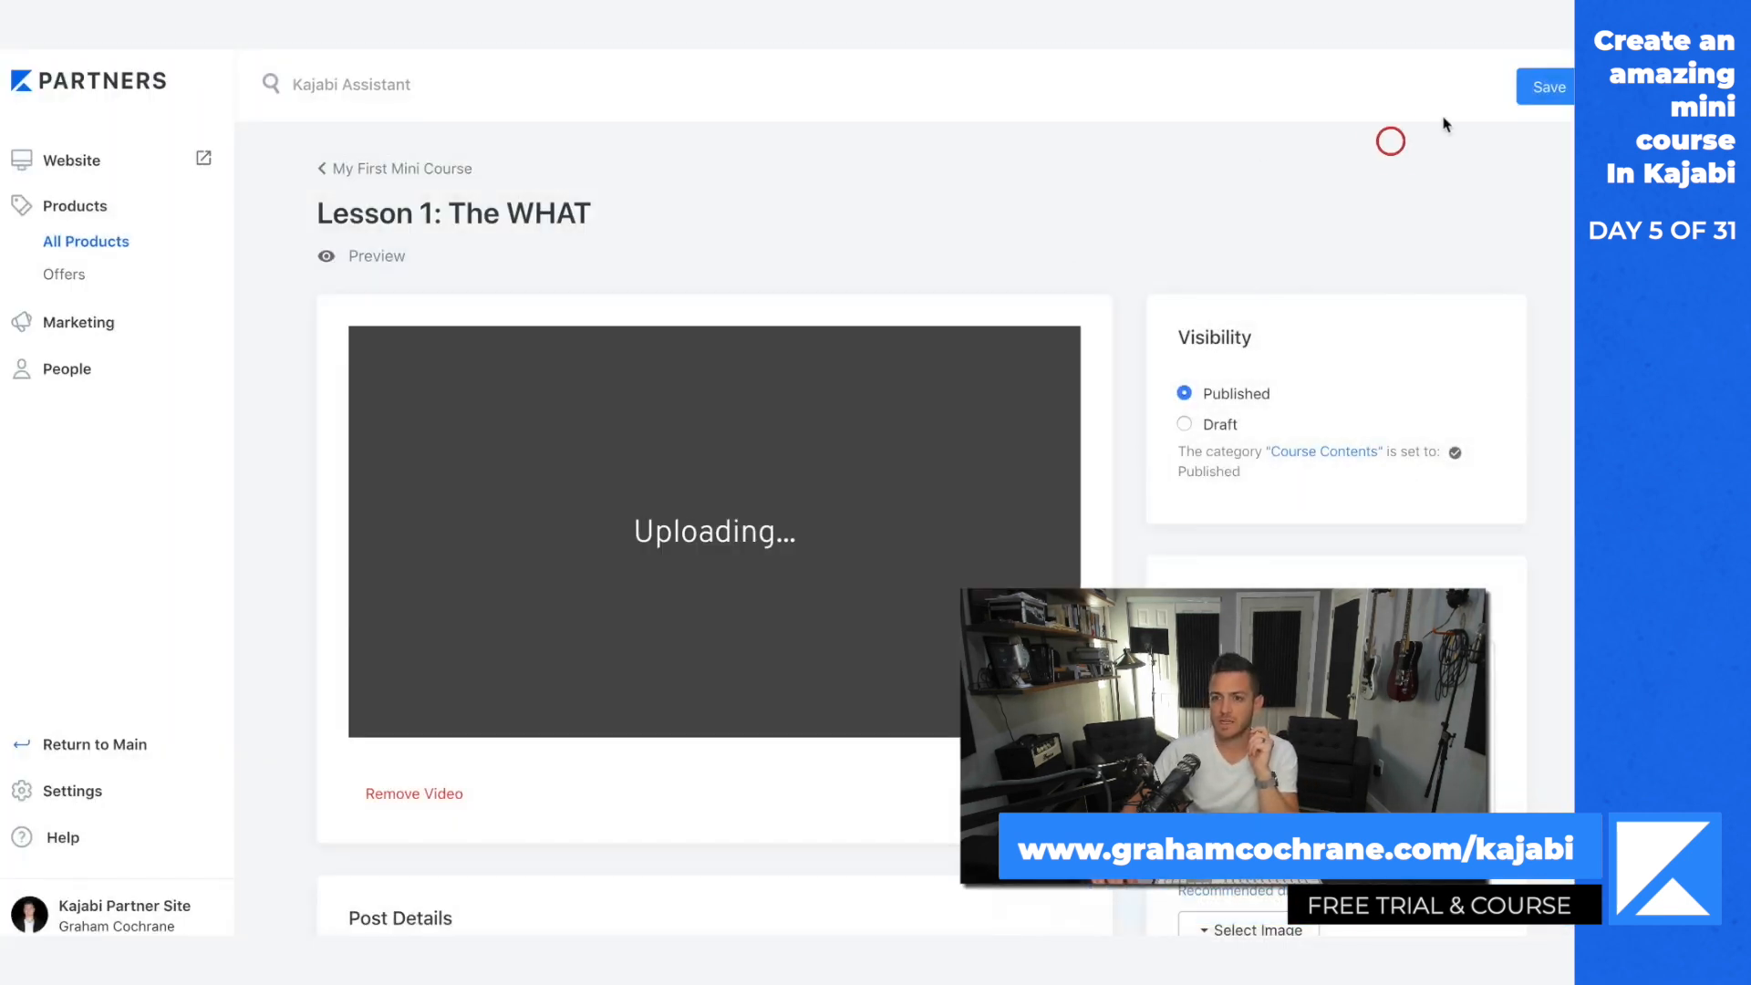
{"action": "left_click", "coordinate": [1549, 87]}
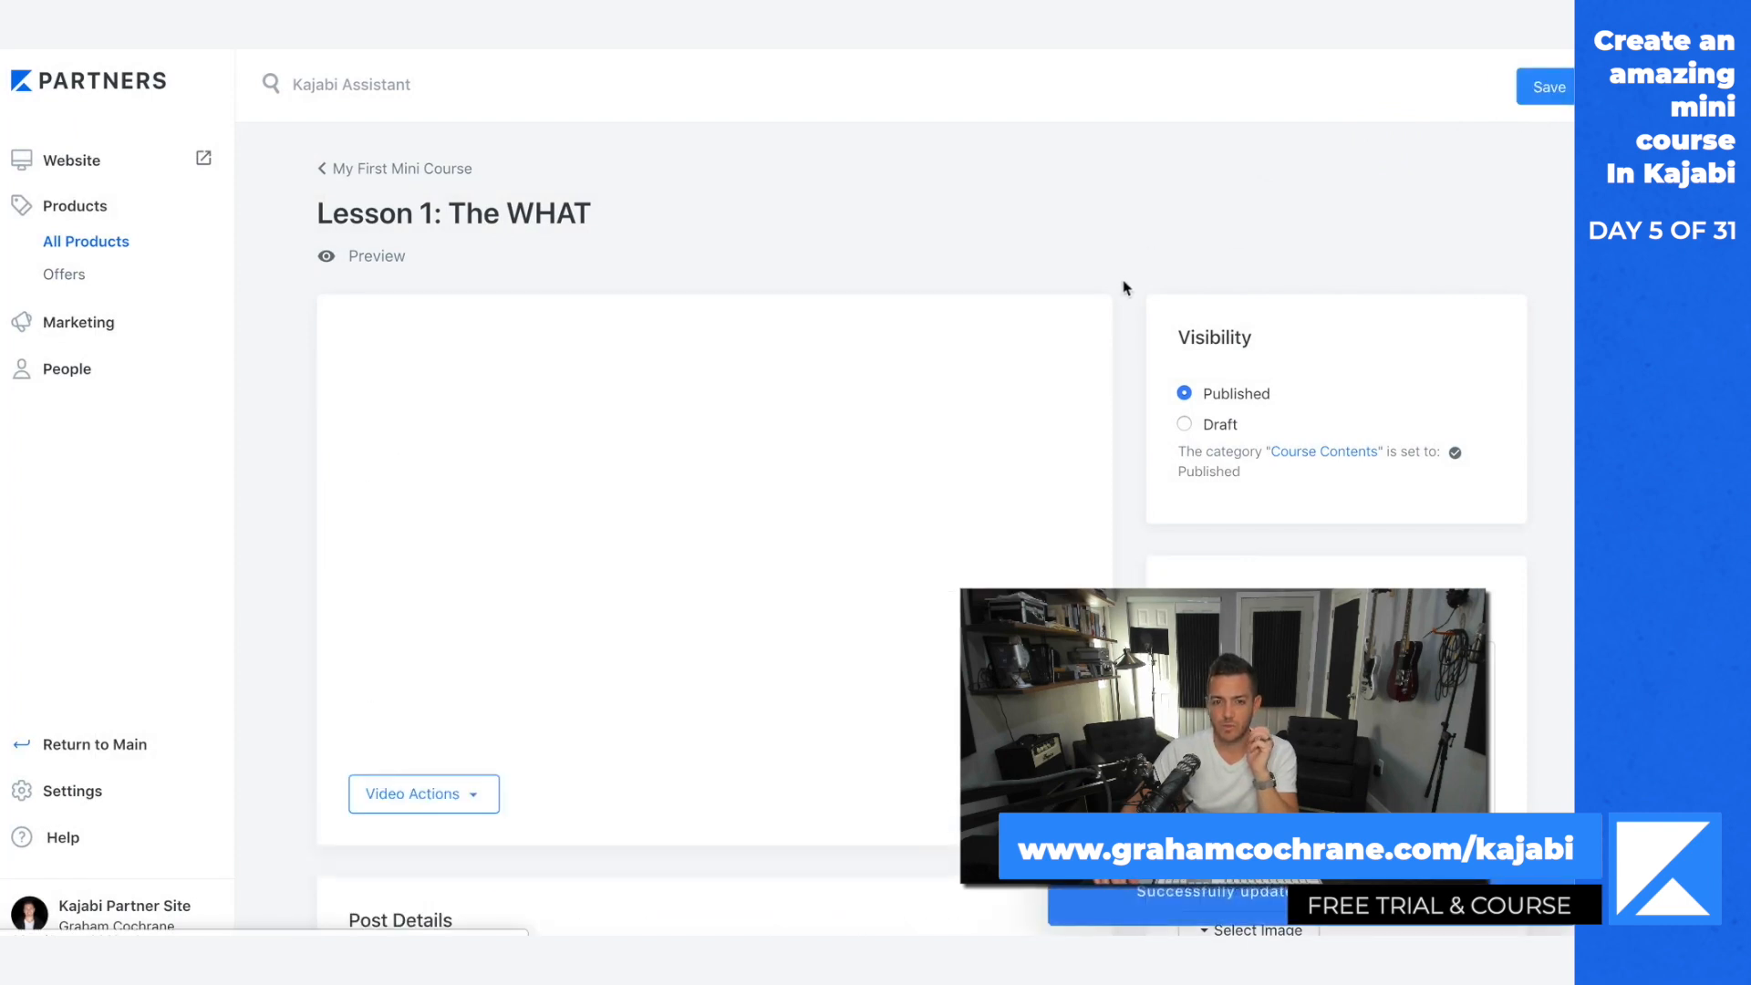
Step: Change the lesson's title to "Lesson 1: The 3 Truths Of Building An Online Business"
{"action": "scroll", "coordinate": [1125, 288], "scroll_direction": "down", "scroll_amount": 4}
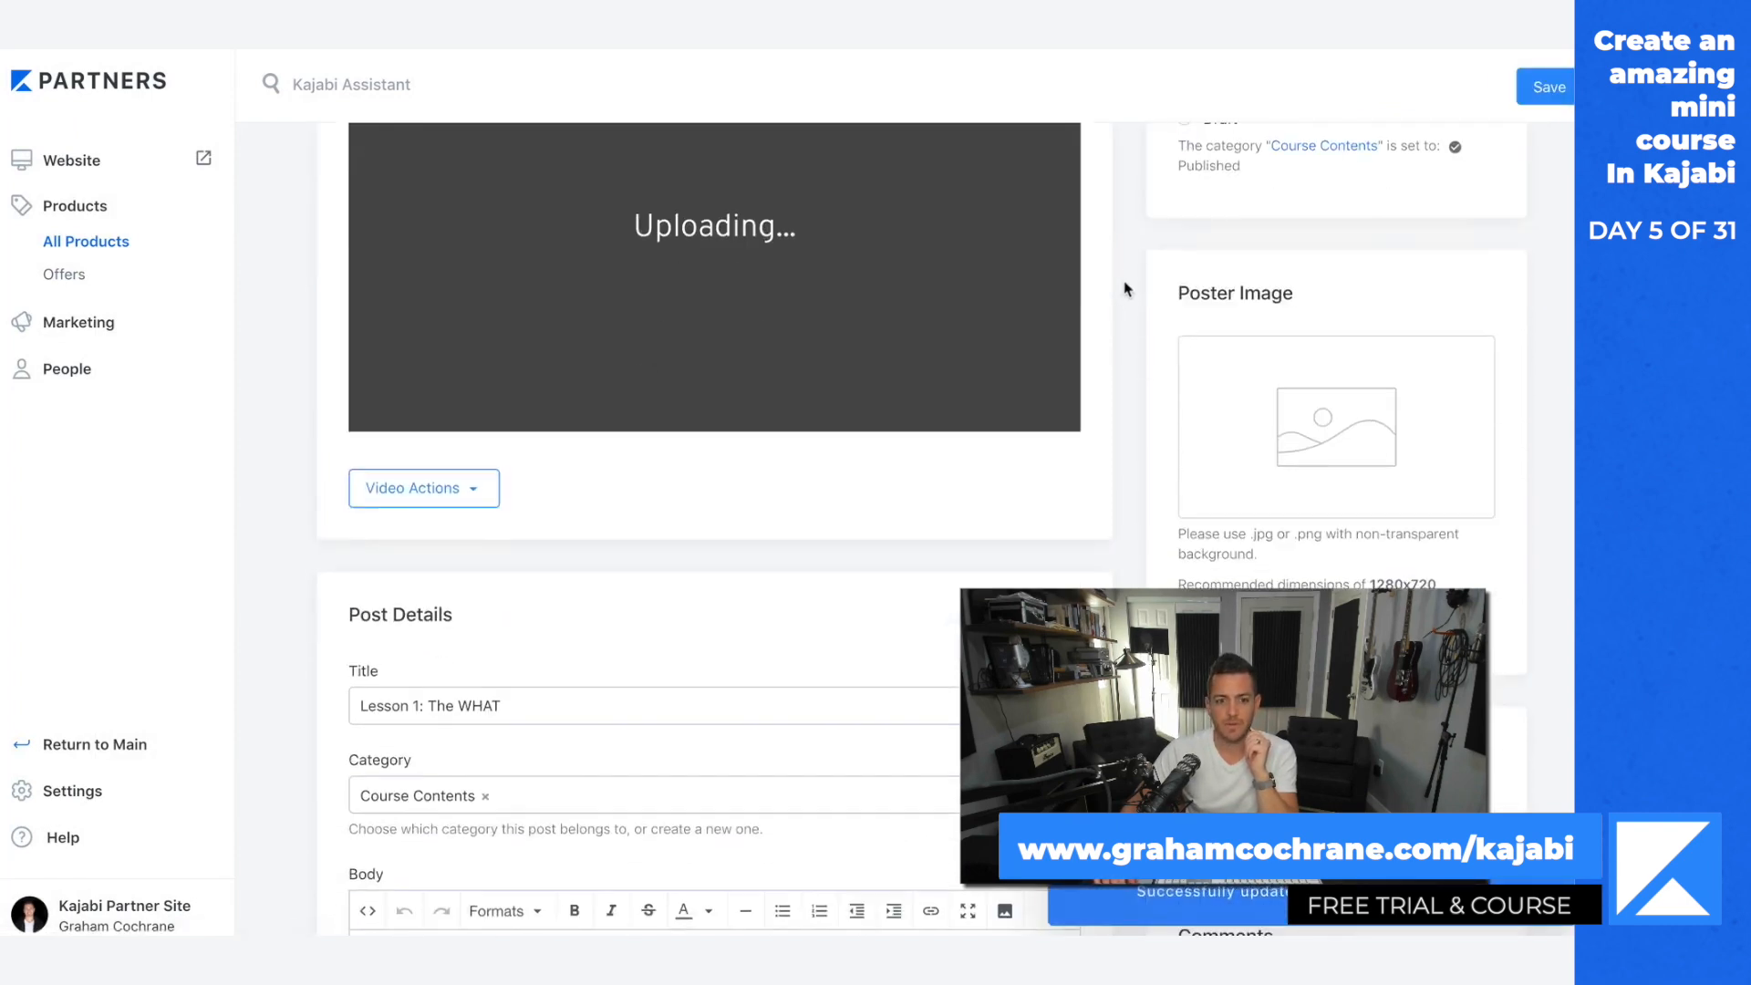
{"action": "left_click", "coordinate": [500, 703]}
{"action": "left_click_drag", "start_coordinate": [500, 703], "coordinate": [426, 701]}
{"action": "type", "text": "The 3 Trut"}
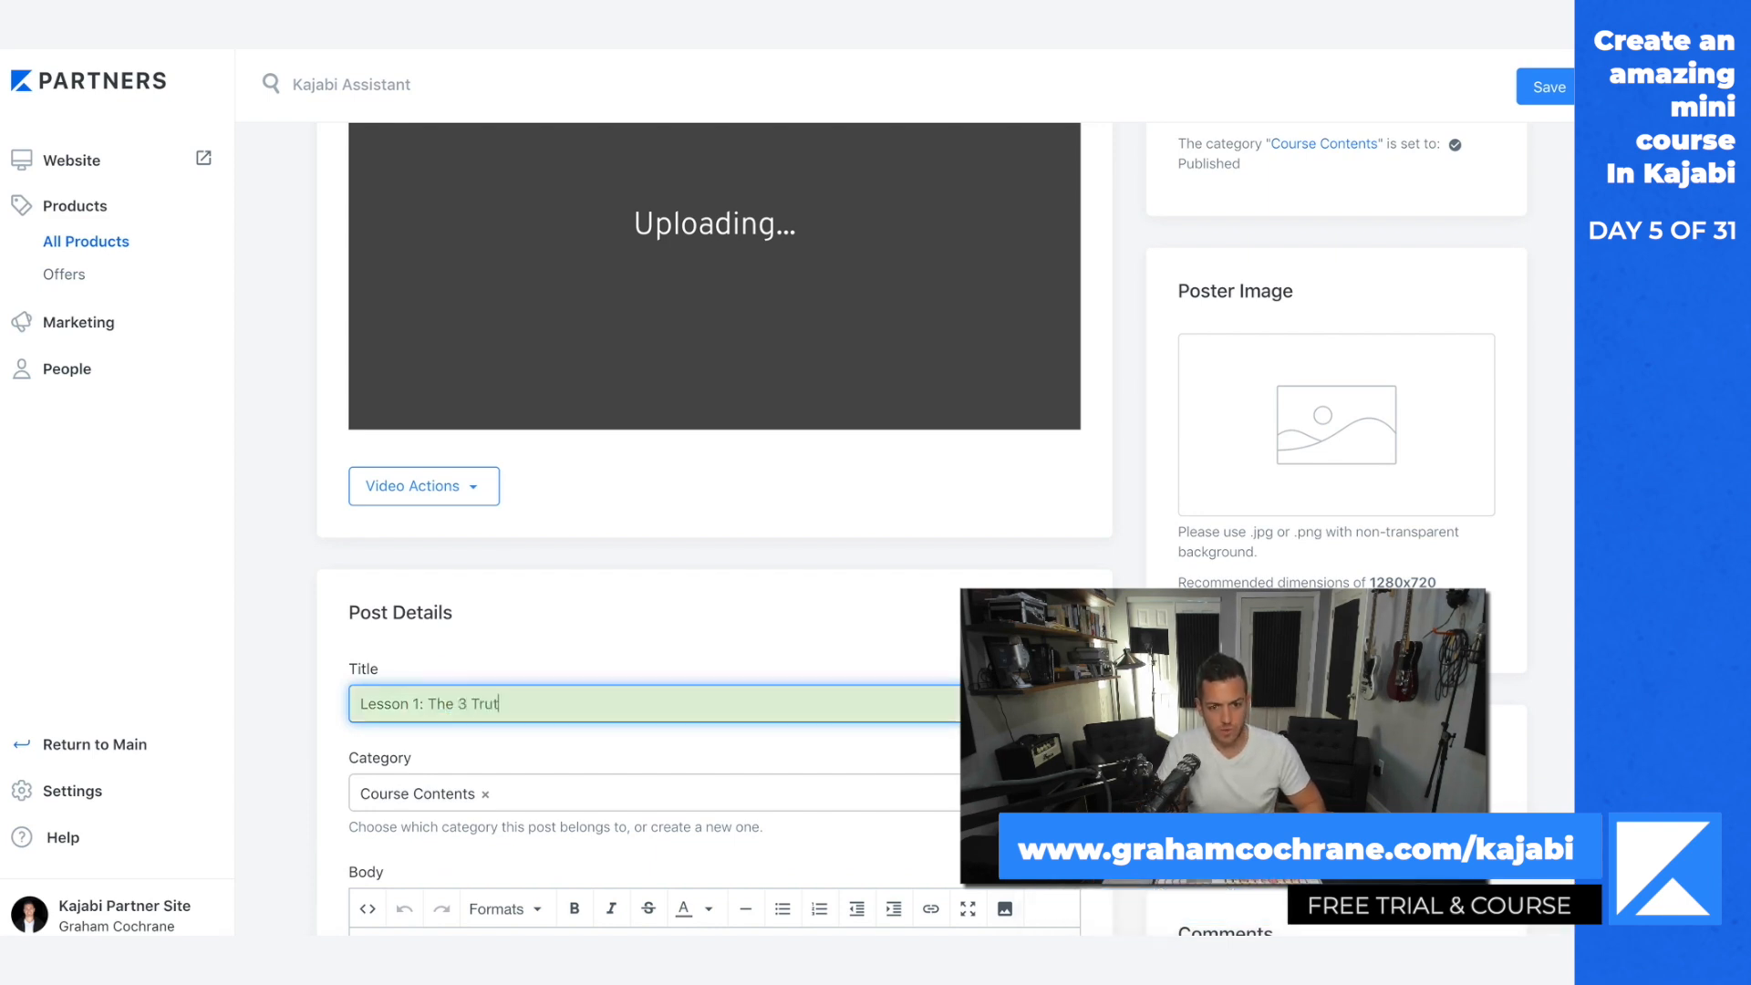
{"action": "type", "text": "hs Of Building An O"}
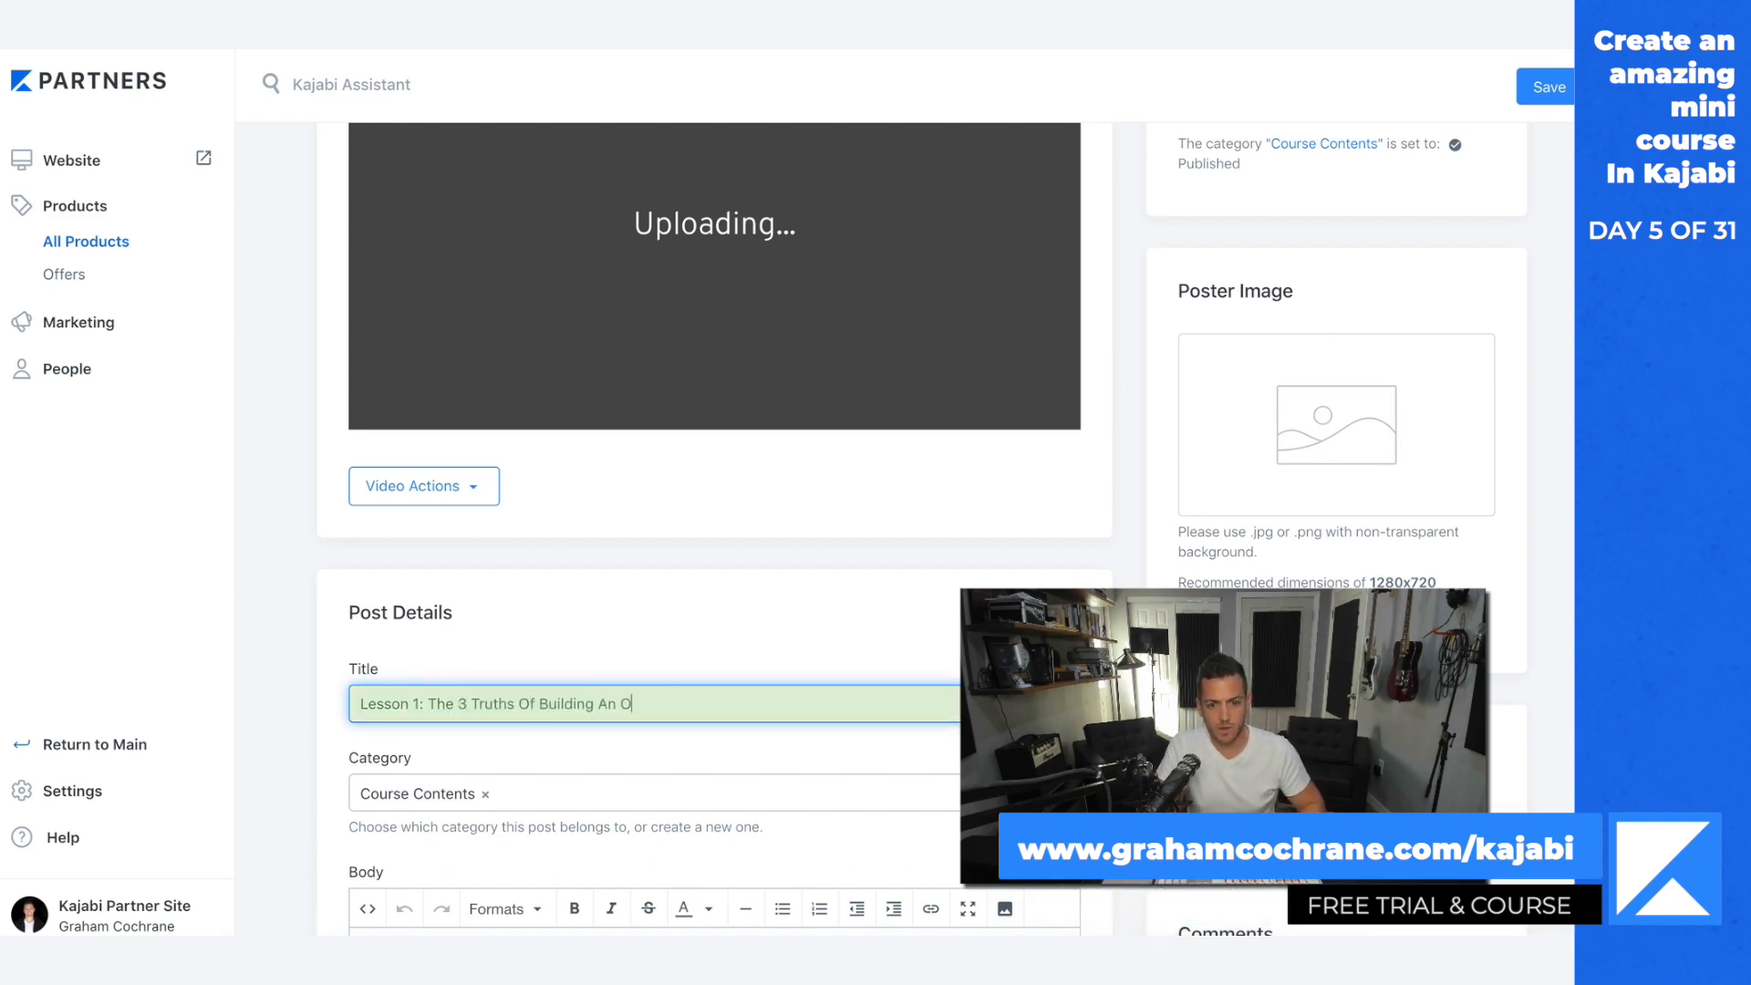
{"action": "type", "text": "nline Business"}
Step: Examine the lesson's placeholder body text and the remaining post settings
{"action": "scroll", "coordinate": [833, 782], "scroll_direction": "down", "scroll_amount": 3}
{"action": "scroll", "coordinate": [806, 775], "scroll_direction": "down", "scroll_amount": 2}
{"action": "scroll", "coordinate": [806, 775], "scroll_direction": "down", "scroll_amount": 3}
{"action": "scroll", "coordinate": [807, 775], "scroll_direction": "up", "scroll_amount": 5}
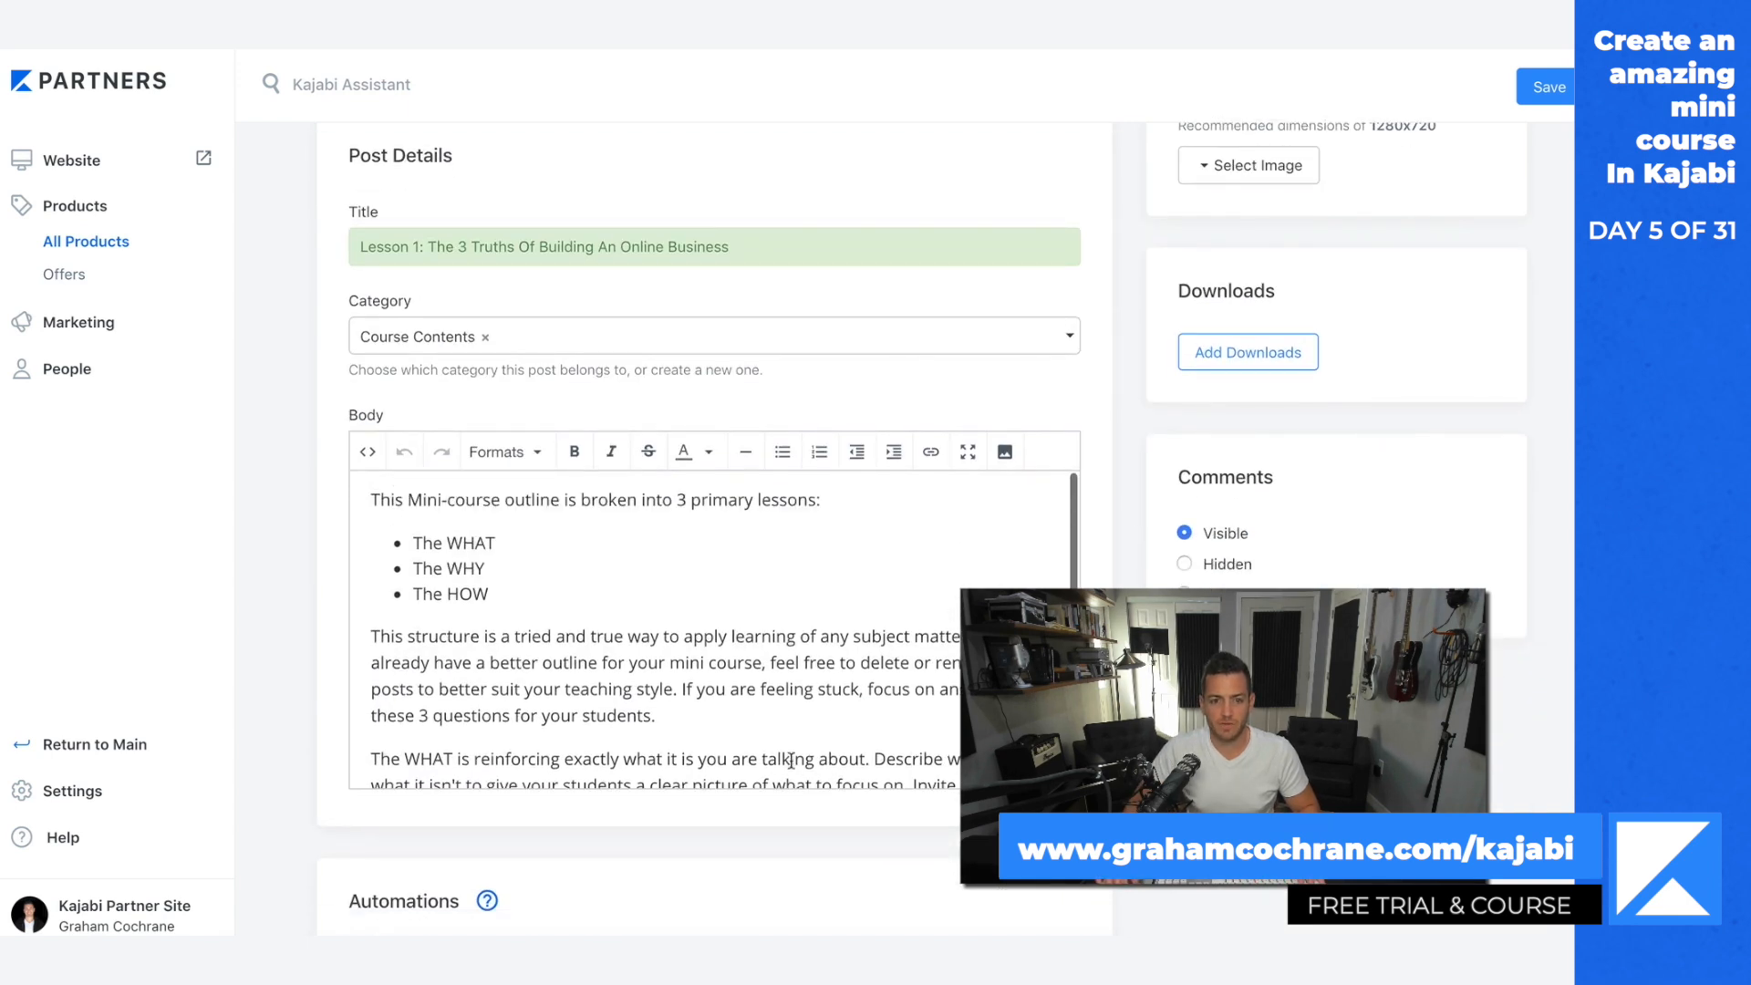
{"action": "left_click_drag", "start_coordinate": [370, 520], "coordinate": [672, 710]}
{"action": "left_click", "coordinate": [757, 700]}
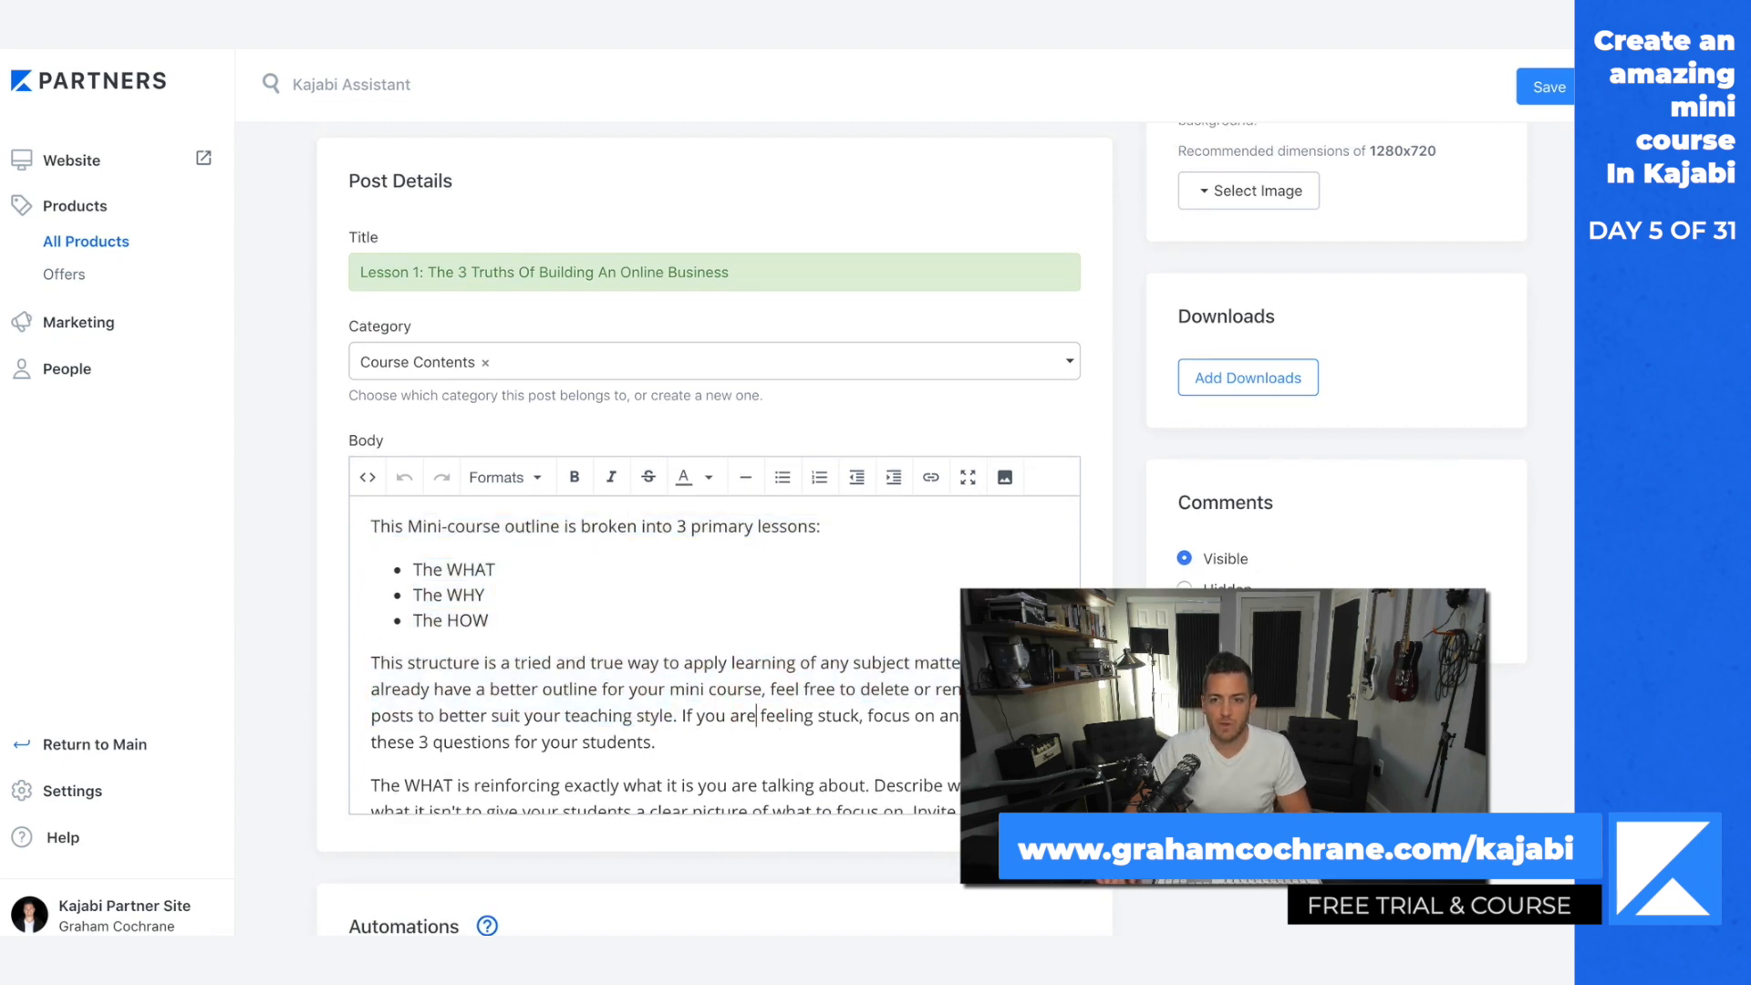
{"action": "scroll", "coordinate": [757, 700], "scroll_direction": "up", "scroll_amount": 3}
{"action": "scroll", "coordinate": [757, 701], "scroll_direction": "up", "scroll_amount": 2}
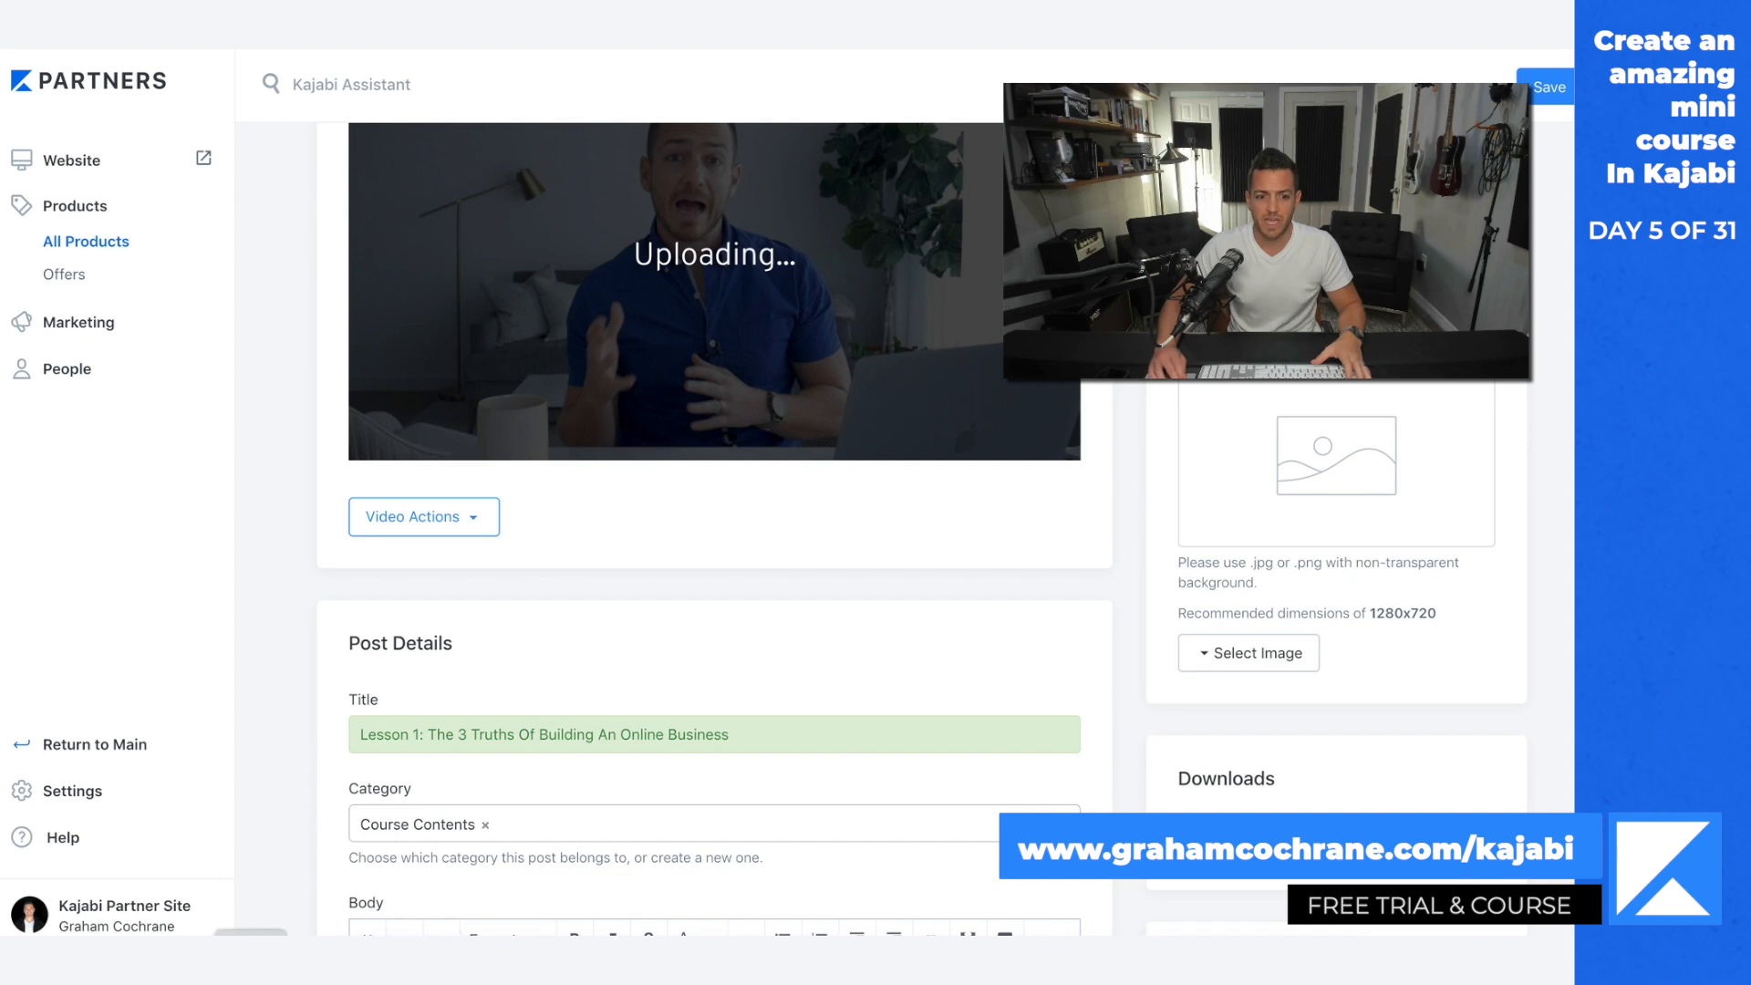
Step: Switch to Finder and open the lesson's source video from the Kajabi Mini Series folder in Dropbox, playing it in QuickTime Player
{"action": "left_click", "coordinate": [250, 962]}
{"action": "left_click", "coordinate": [579, 405]}
{"action": "scroll", "coordinate": [794, 566], "scroll_direction": "down", "scroll_amount": 10}
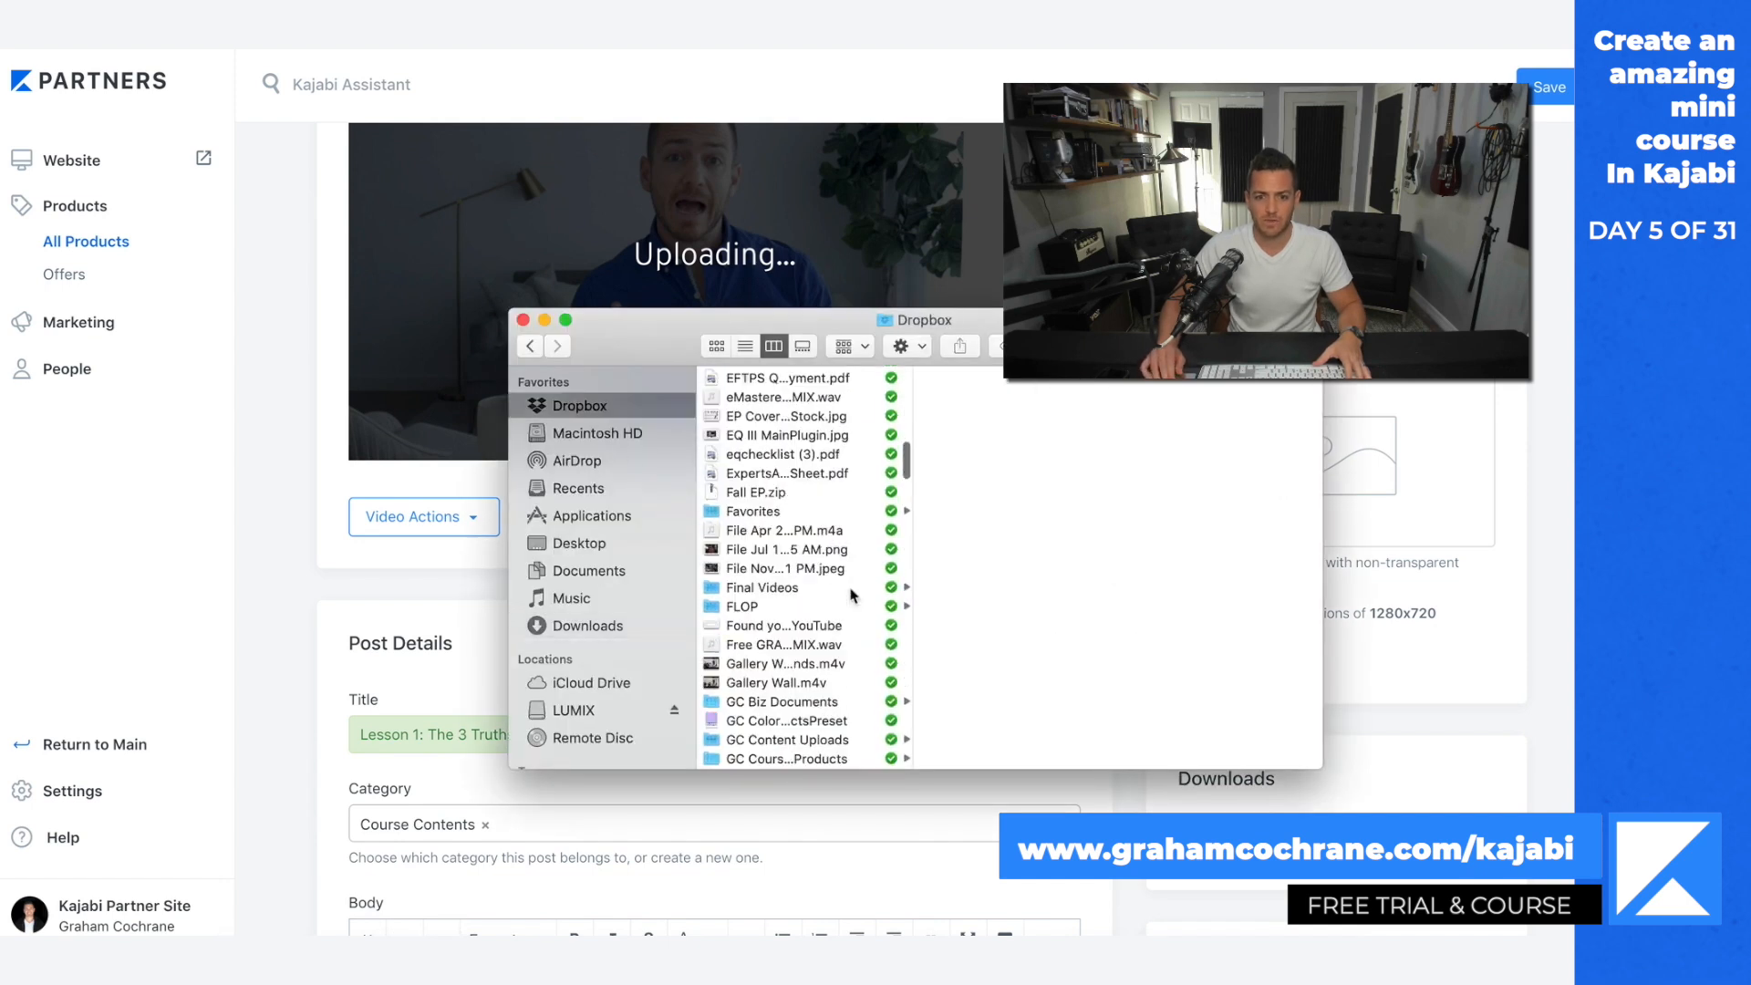
{"action": "left_click", "coordinate": [784, 586]}
{"action": "left_click", "coordinate": [1011, 416]}
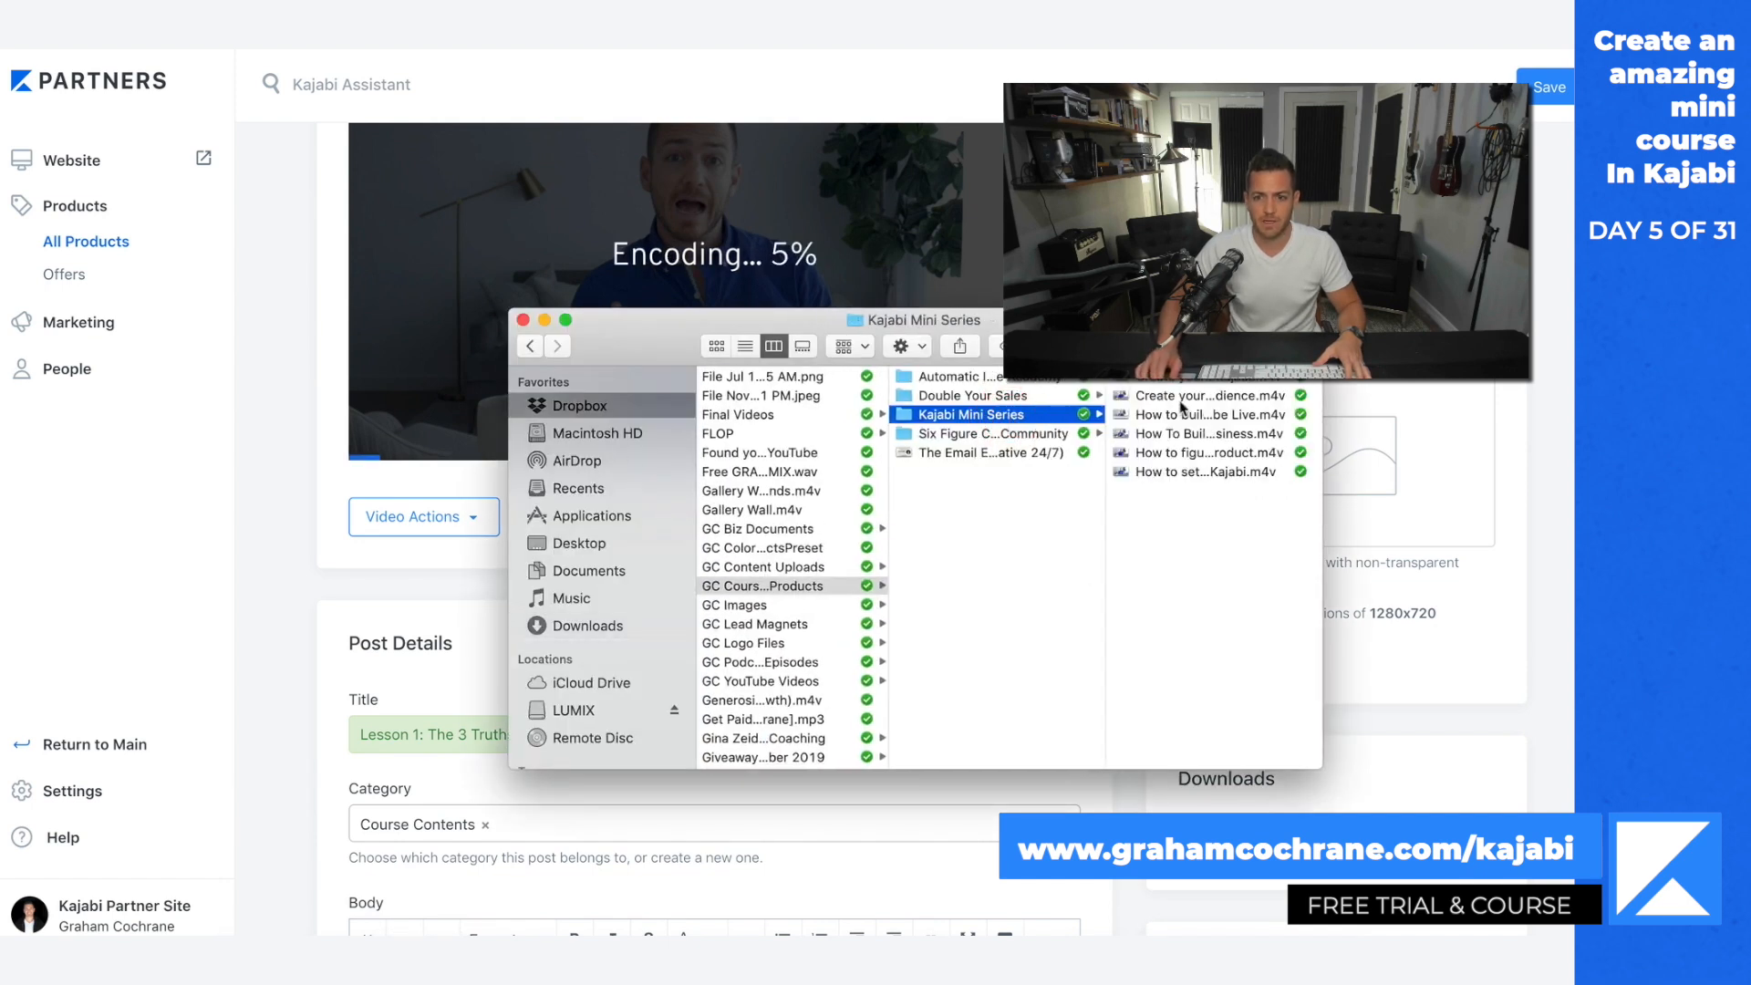
{"action": "left_click", "coordinate": [1177, 434]}
{"action": "double_click", "coordinate": [951, 433]}
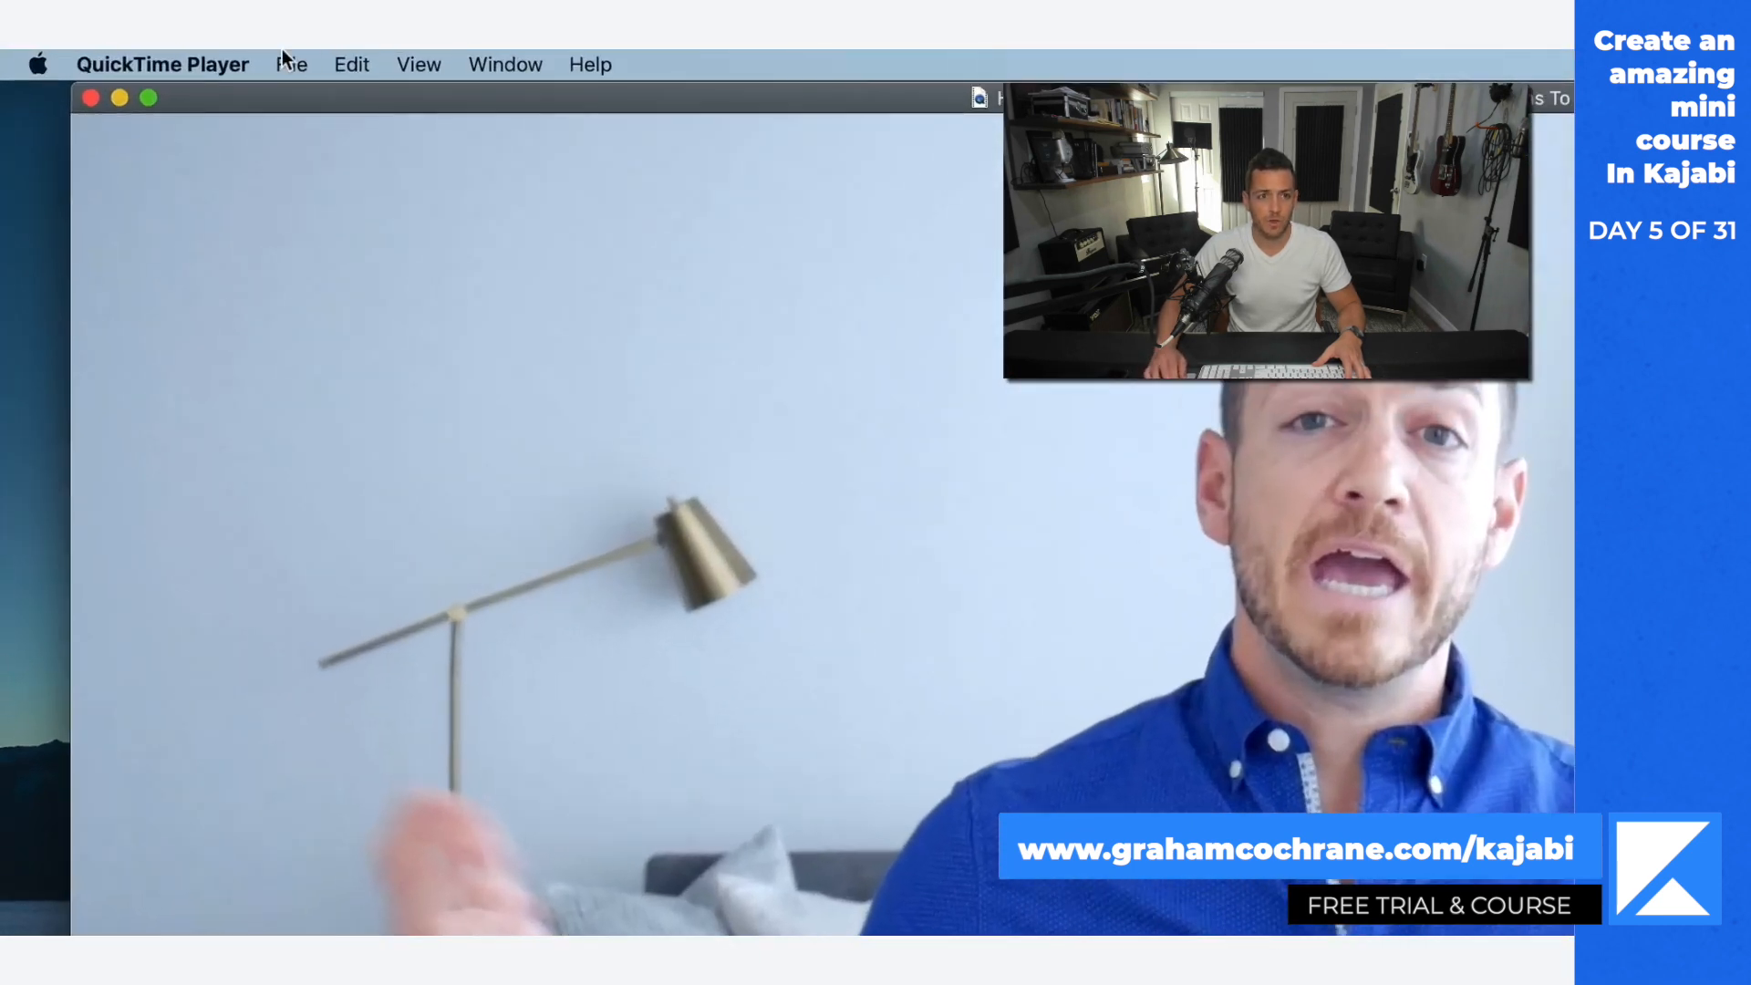
{"action": "left_click", "coordinate": [165, 57]}
{"action": "mouse_move", "coordinate": [425, 435]}
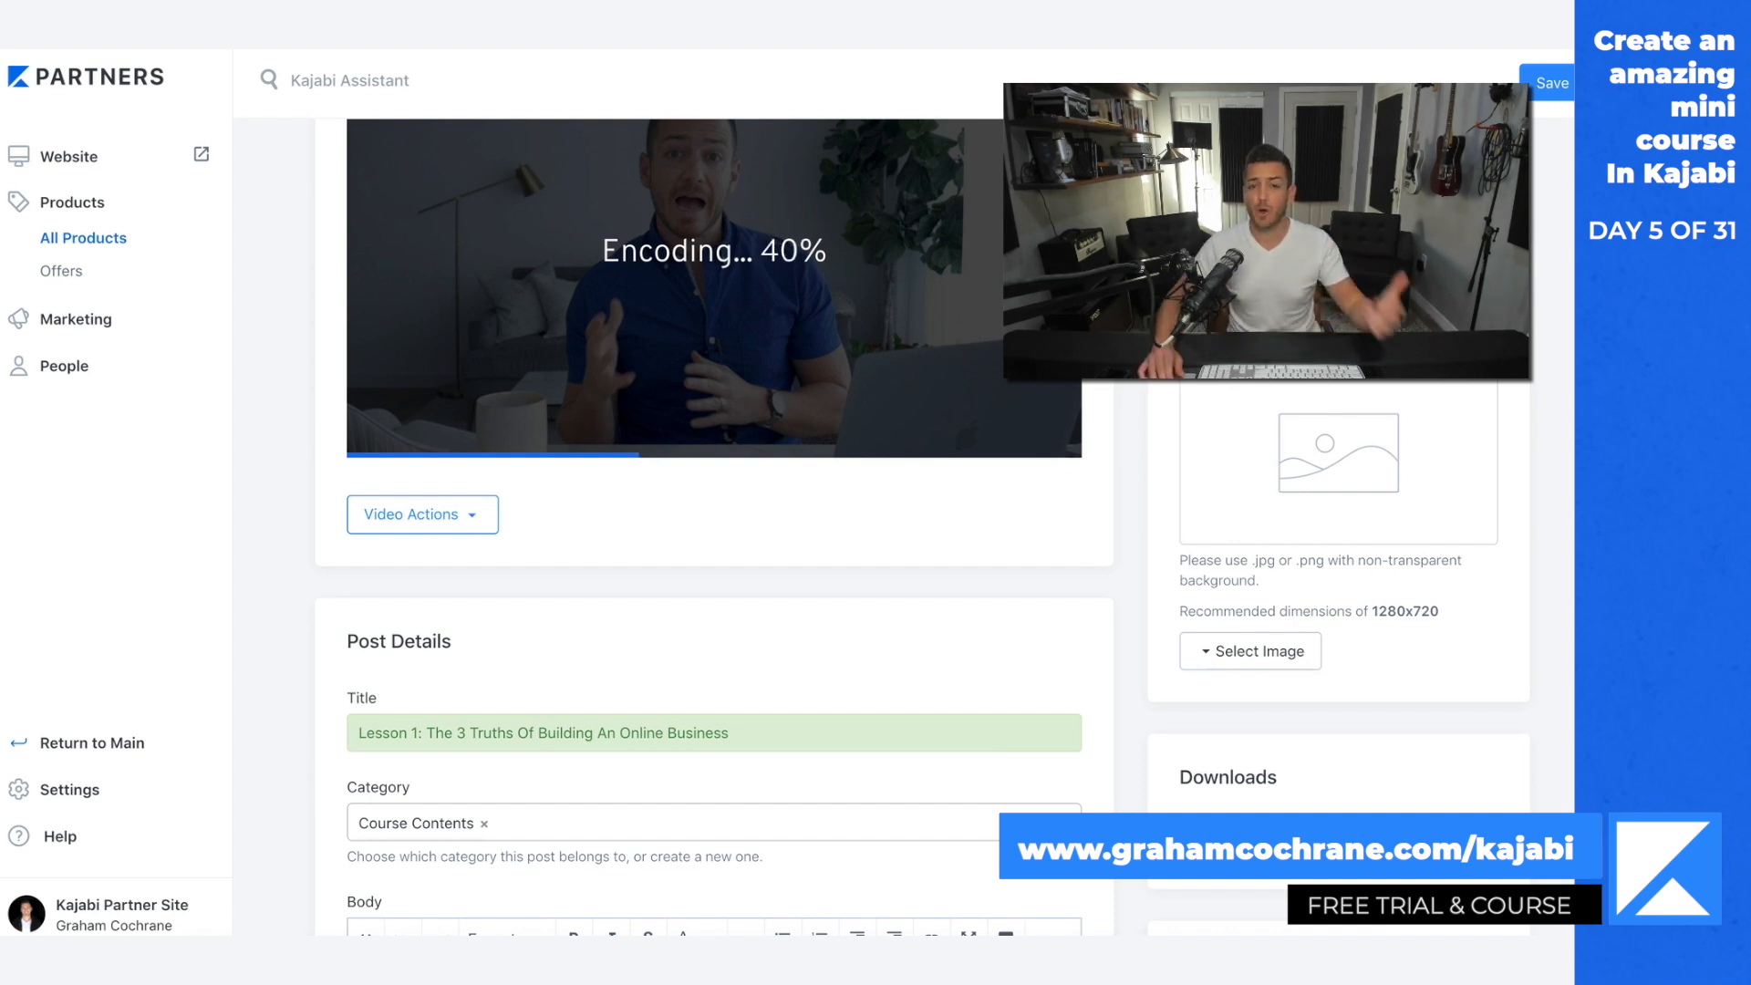
Step: Save the retitled lesson post and return to the My First Mini Course outline
{"action": "scroll", "coordinate": [714, 526], "scroll_direction": "down", "scroll_amount": 1}
{"action": "scroll", "coordinate": [714, 526], "scroll_direction": "up", "scroll_amount": 1}
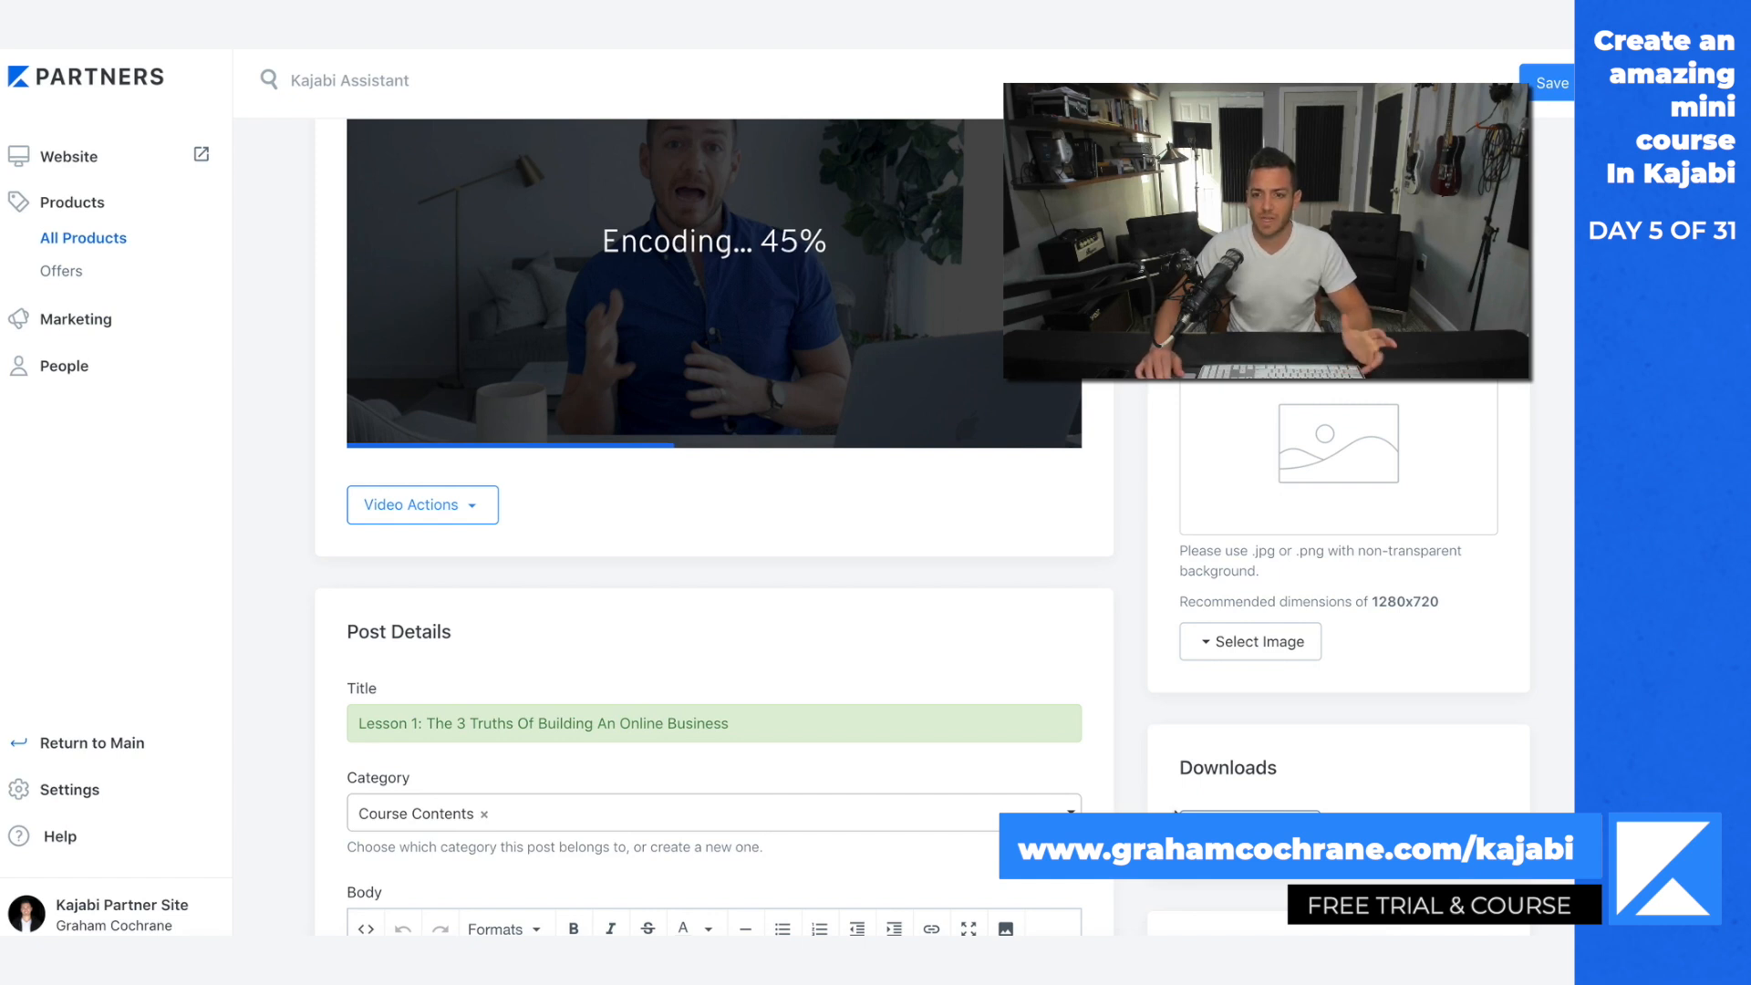
{"action": "scroll", "coordinate": [1138, 771], "scroll_direction": "up", "scroll_amount": 1}
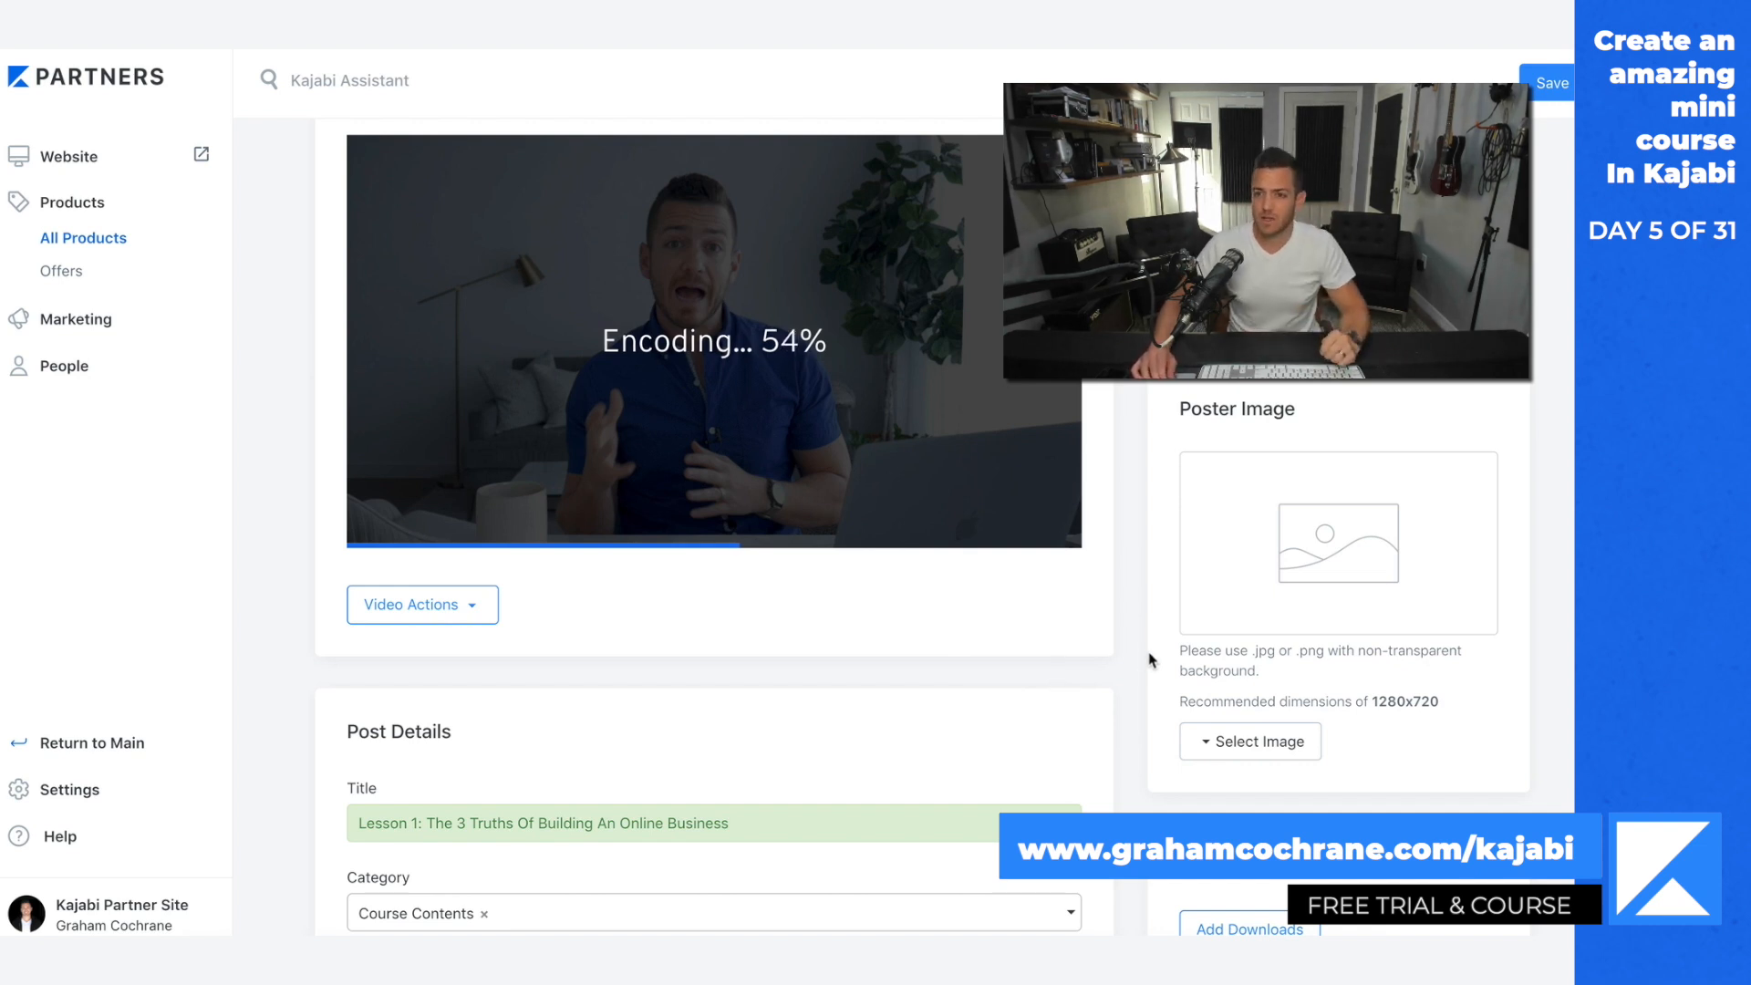
{"action": "scroll", "coordinate": [1149, 659], "scroll_direction": "up", "scroll_amount": 2}
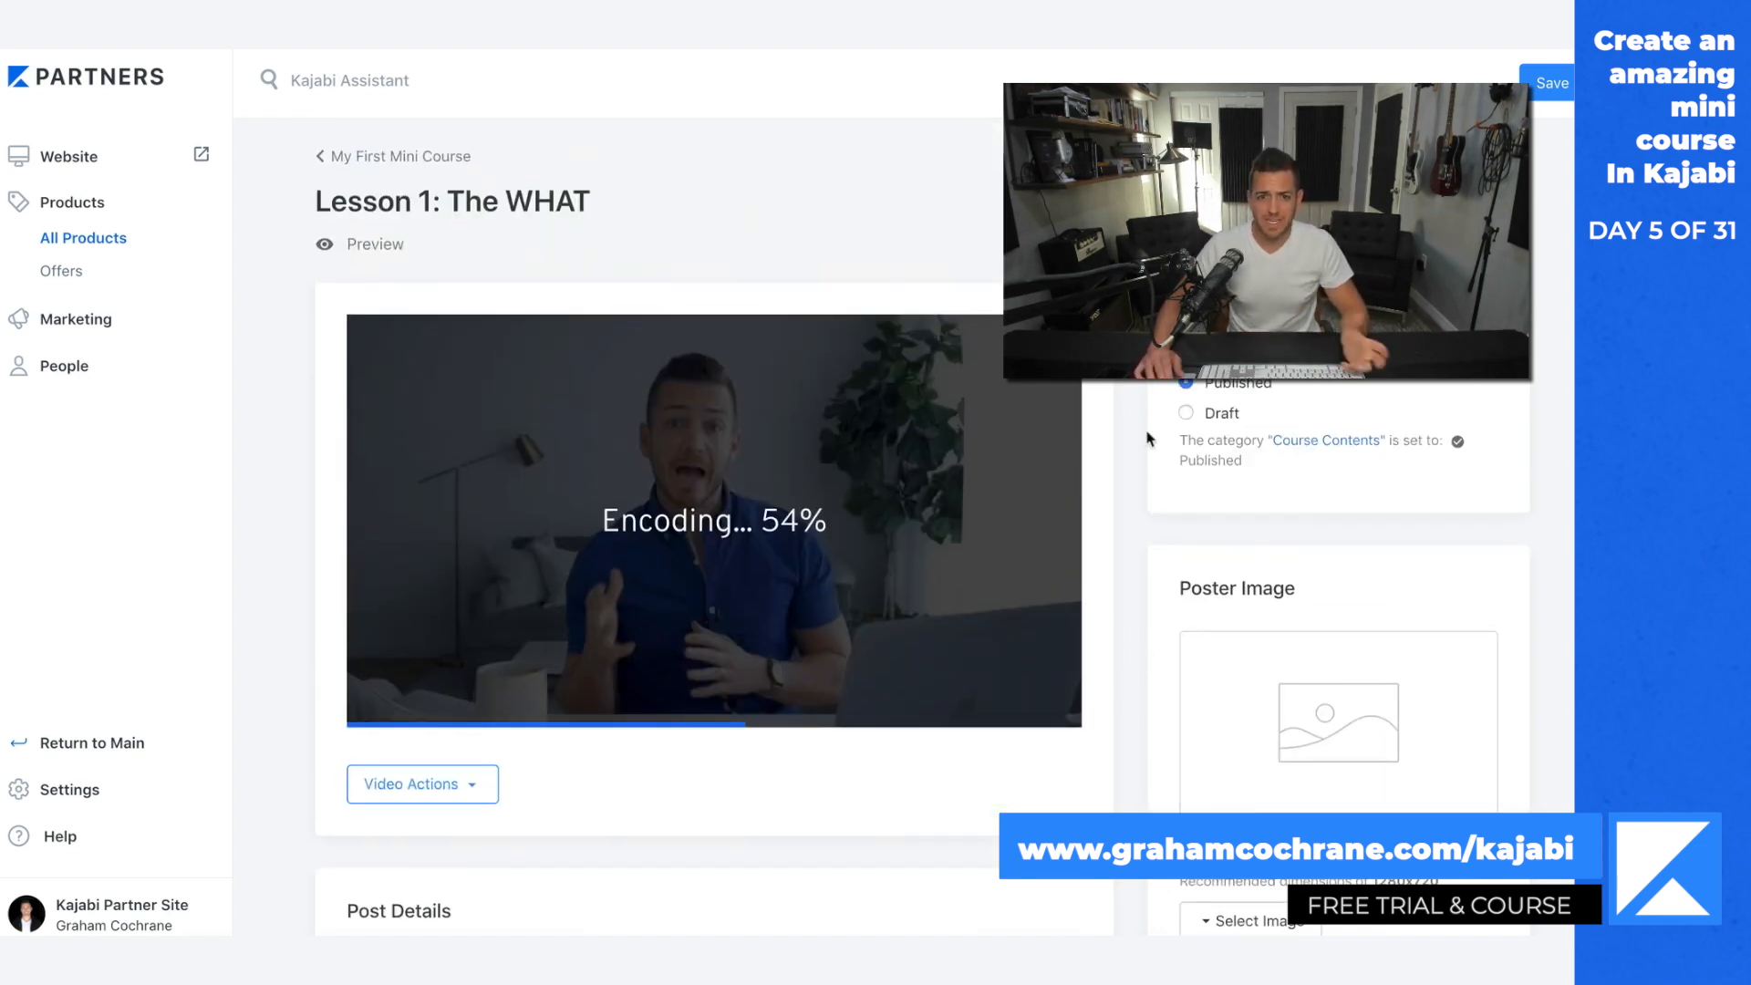
{"action": "scroll", "coordinate": [1147, 436], "scroll_direction": "down", "scroll_amount": 8}
{"action": "scroll", "coordinate": [1145, 436], "scroll_direction": "up", "scroll_amount": 10}
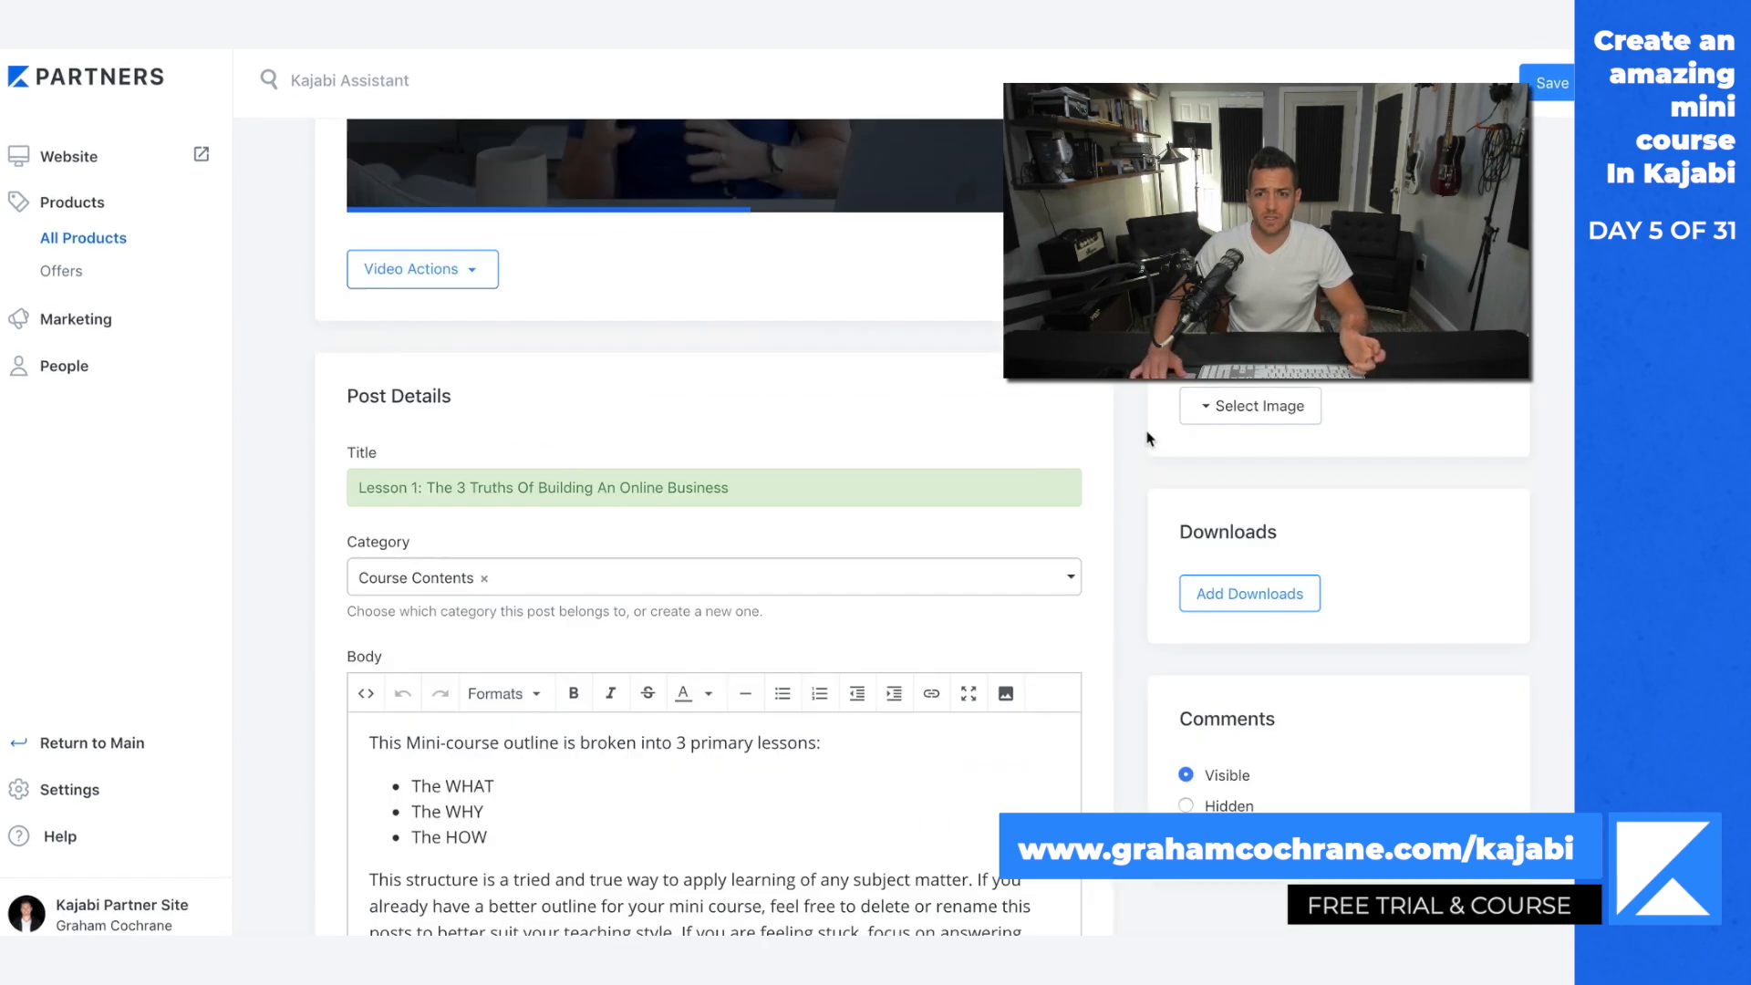
{"action": "left_click", "coordinate": [355, 167]}
{"action": "key", "text": "Return"}
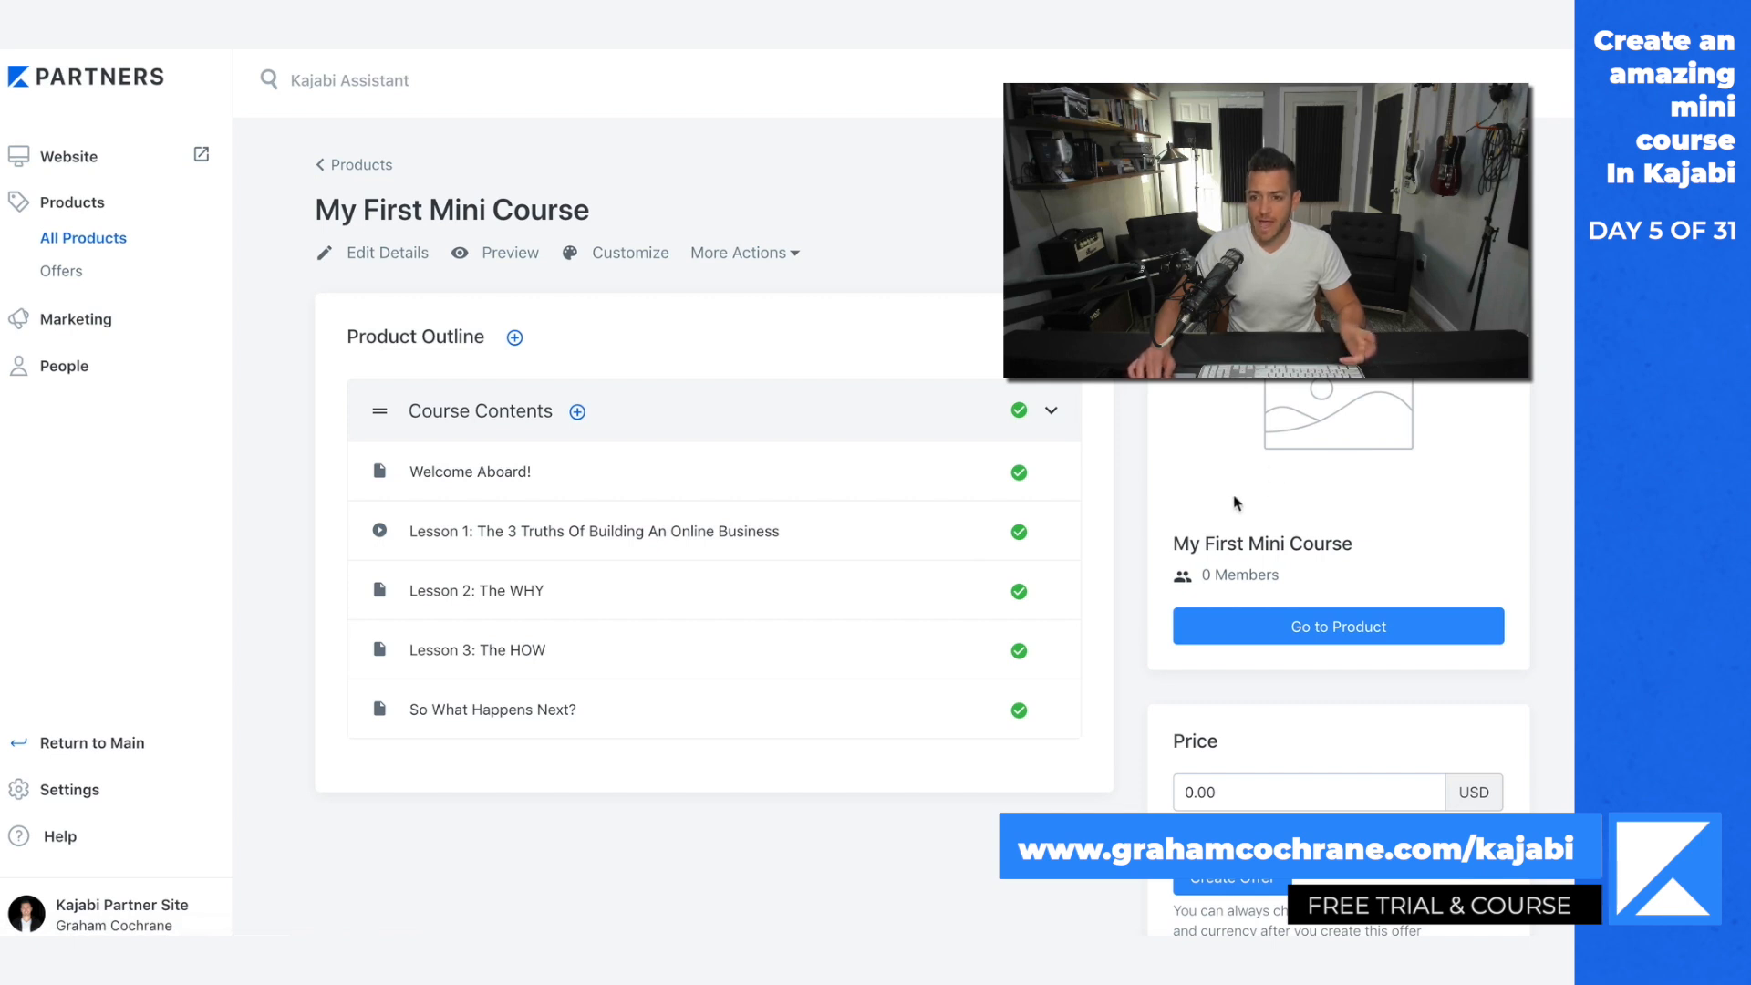
Step: Open the mini course's theme customizer, look over the course page preview, and exit to the theme page
{"action": "scroll", "coordinate": [1103, 625], "scroll_direction": "down", "scroll_amount": 1}
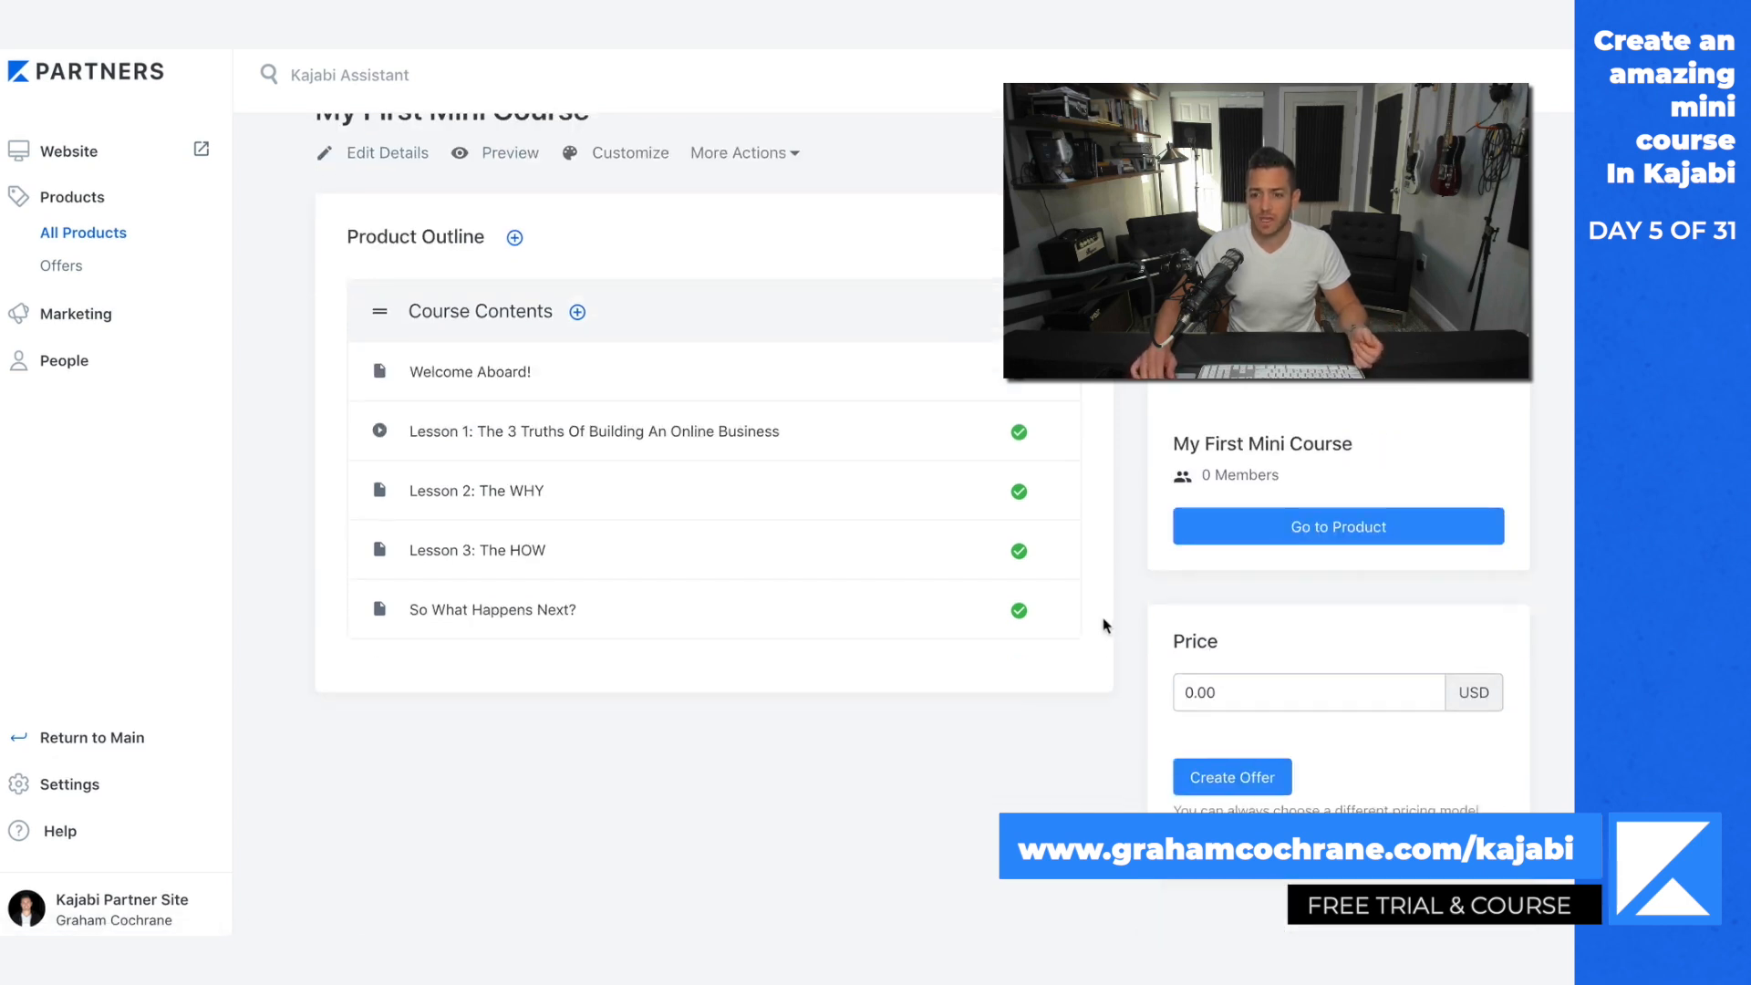
{"action": "scroll", "coordinate": [1103, 621], "scroll_direction": "up", "scroll_amount": 1}
{"action": "left_click", "coordinate": [632, 254]}
{"action": "left_click", "coordinate": [1038, 538]}
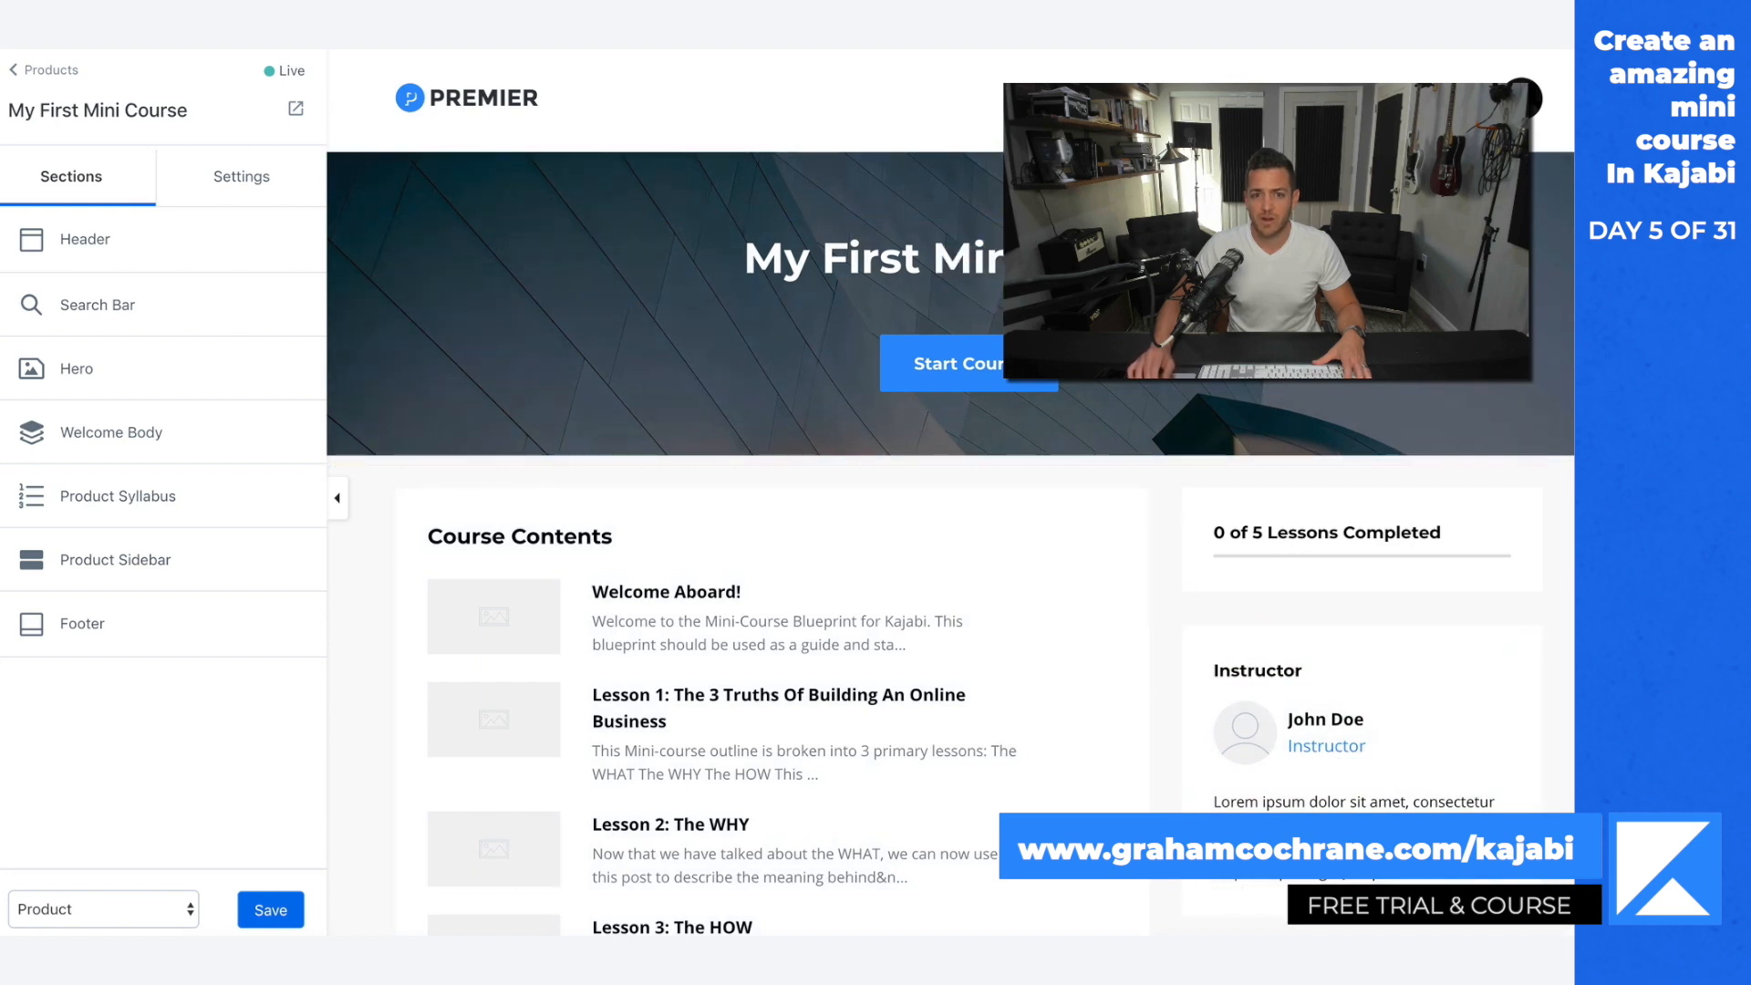
{"action": "scroll", "coordinate": [1188, 628], "scroll_direction": "down", "scroll_amount": 4}
{"action": "scroll", "coordinate": [1188, 628], "scroll_direction": "up", "scroll_amount": 3}
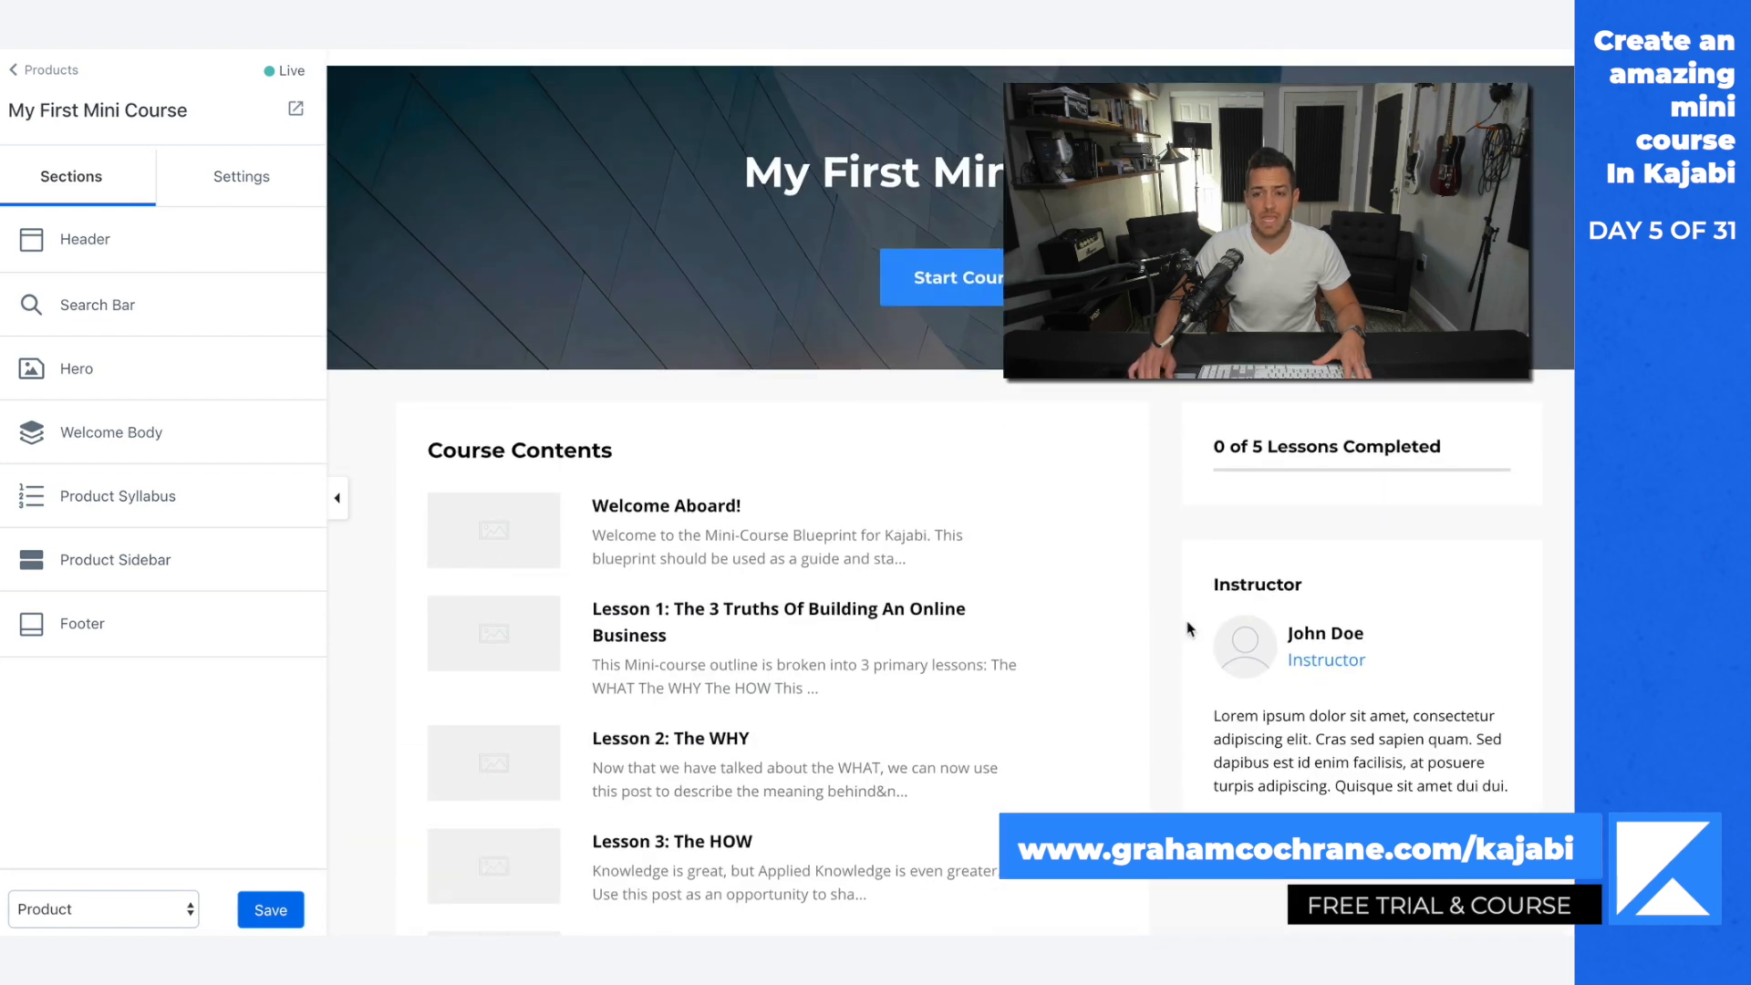
{"action": "scroll", "coordinate": [1188, 638], "scroll_direction": "up", "scroll_amount": 1}
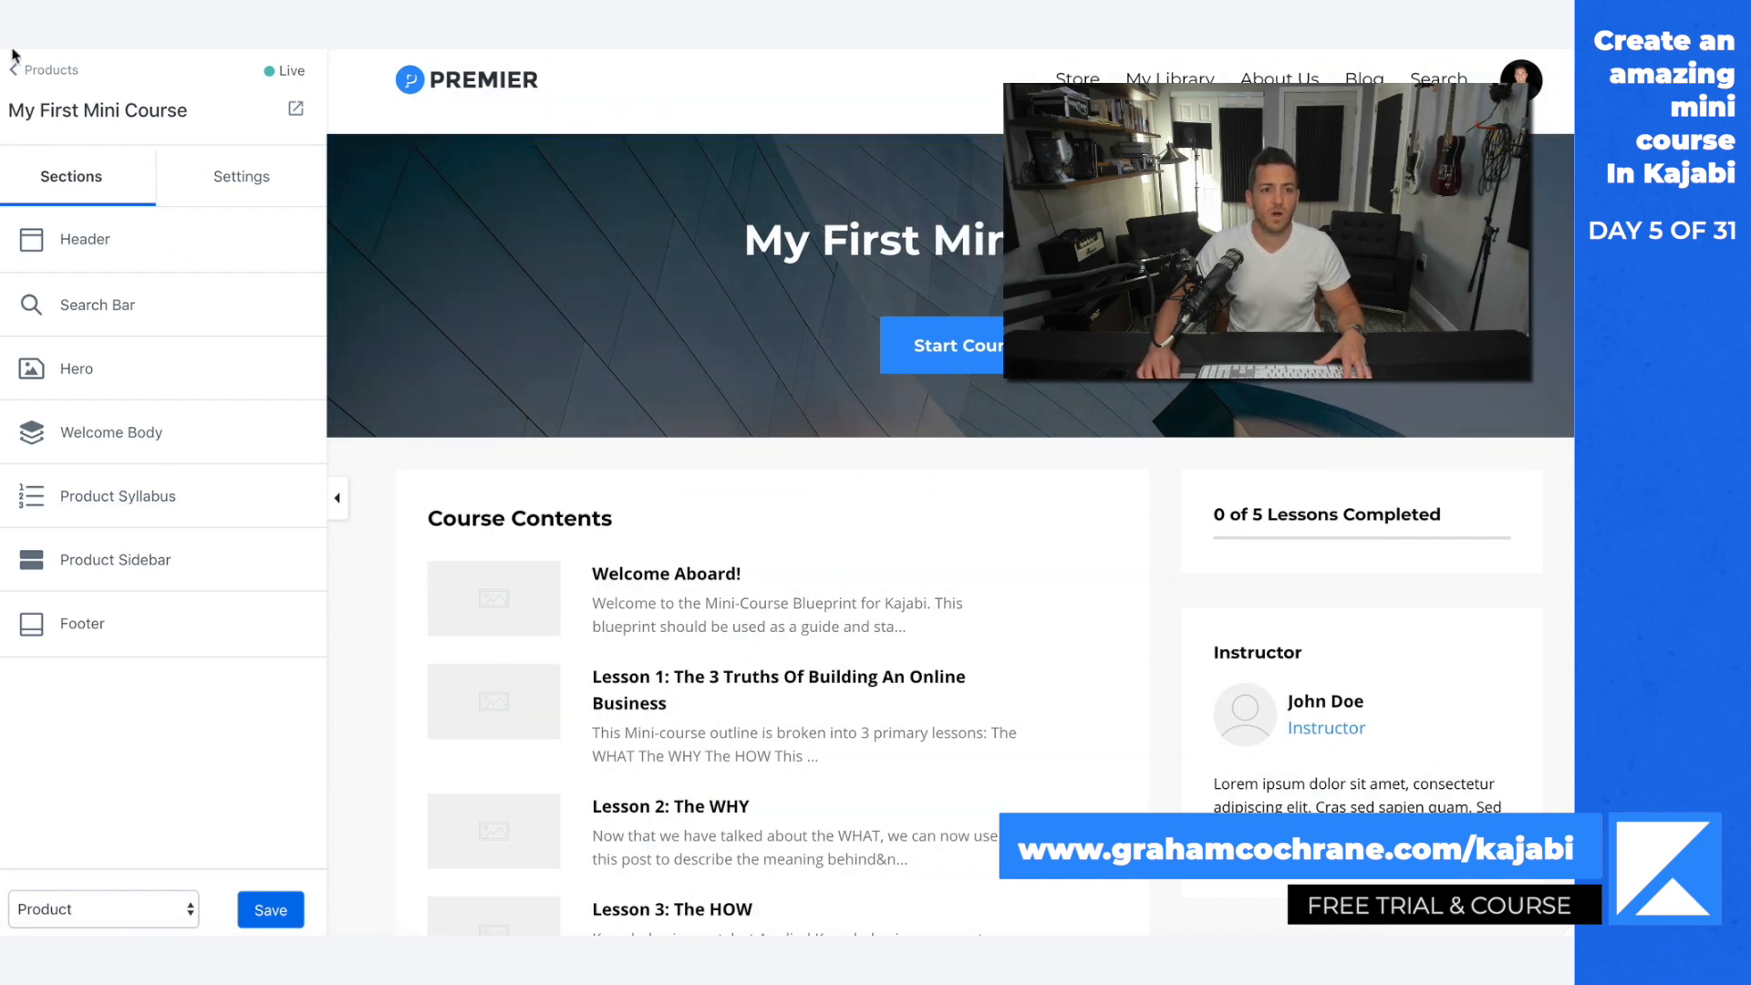
{"action": "left_click", "coordinate": [25, 77]}
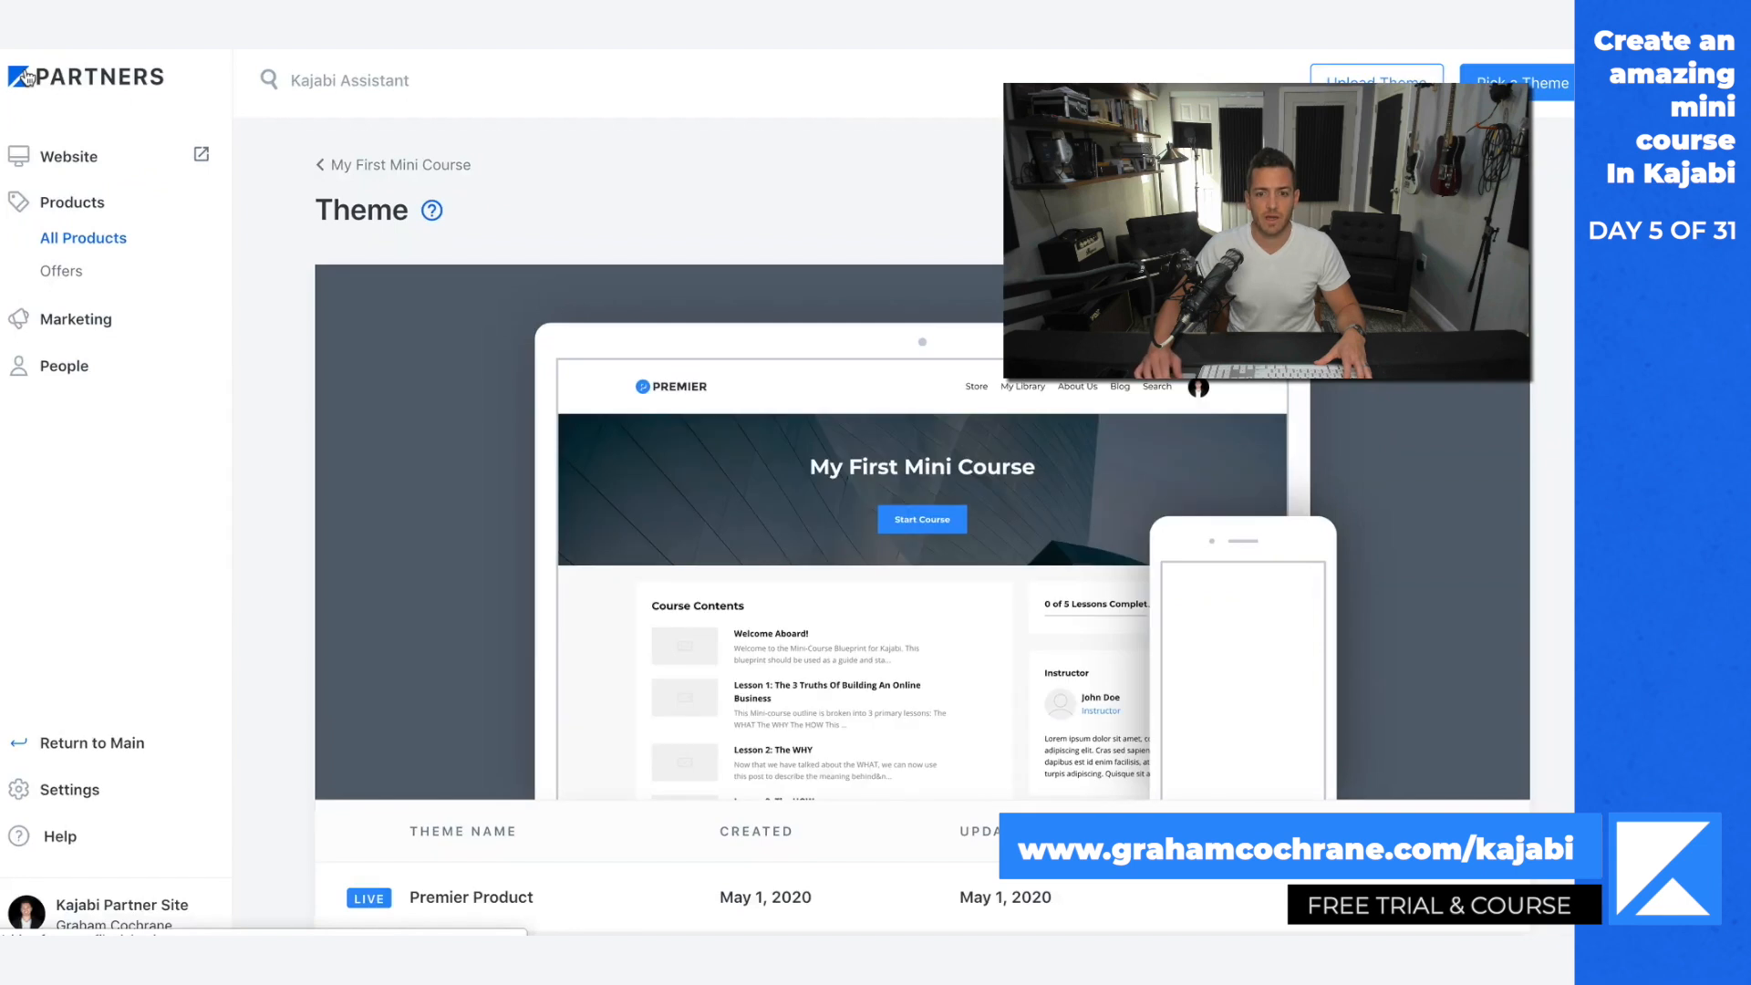
Step: Upload the "How To Build an Email List with Kajabi" image as My First Mini Course's product thumbnail and save the product details
{"action": "left_click", "coordinate": [354, 165]}
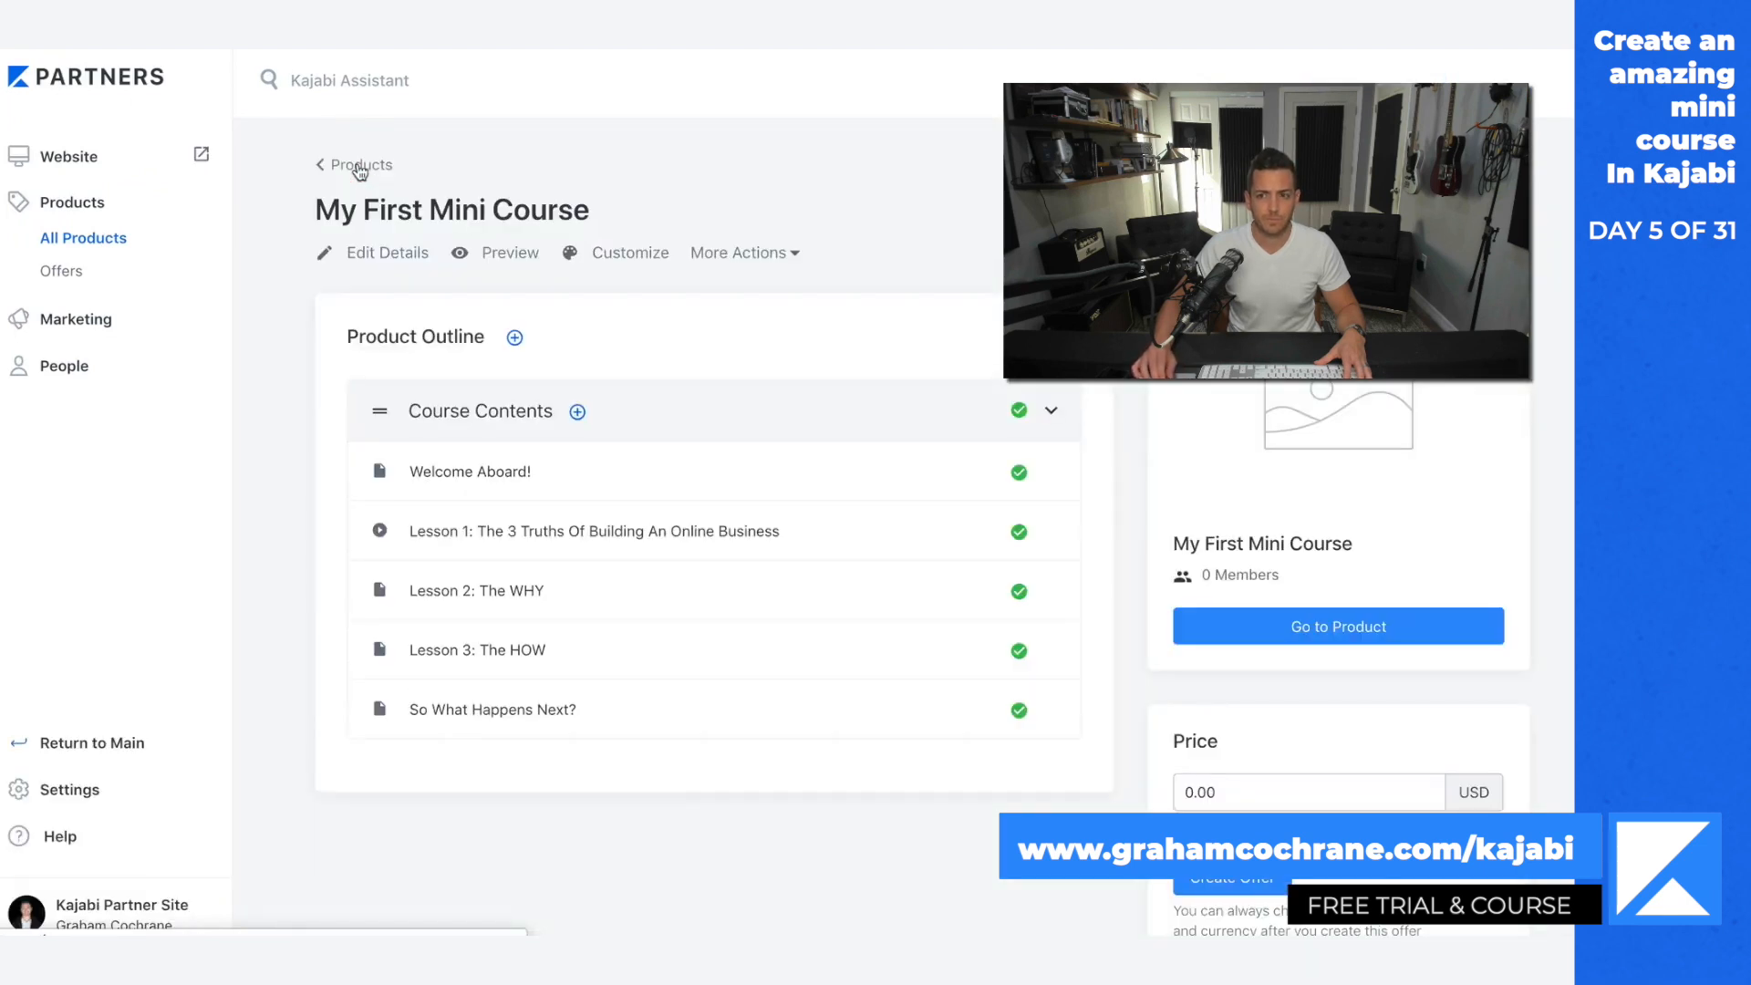
{"action": "scroll", "coordinate": [889, 255], "scroll_direction": "down", "scroll_amount": 1}
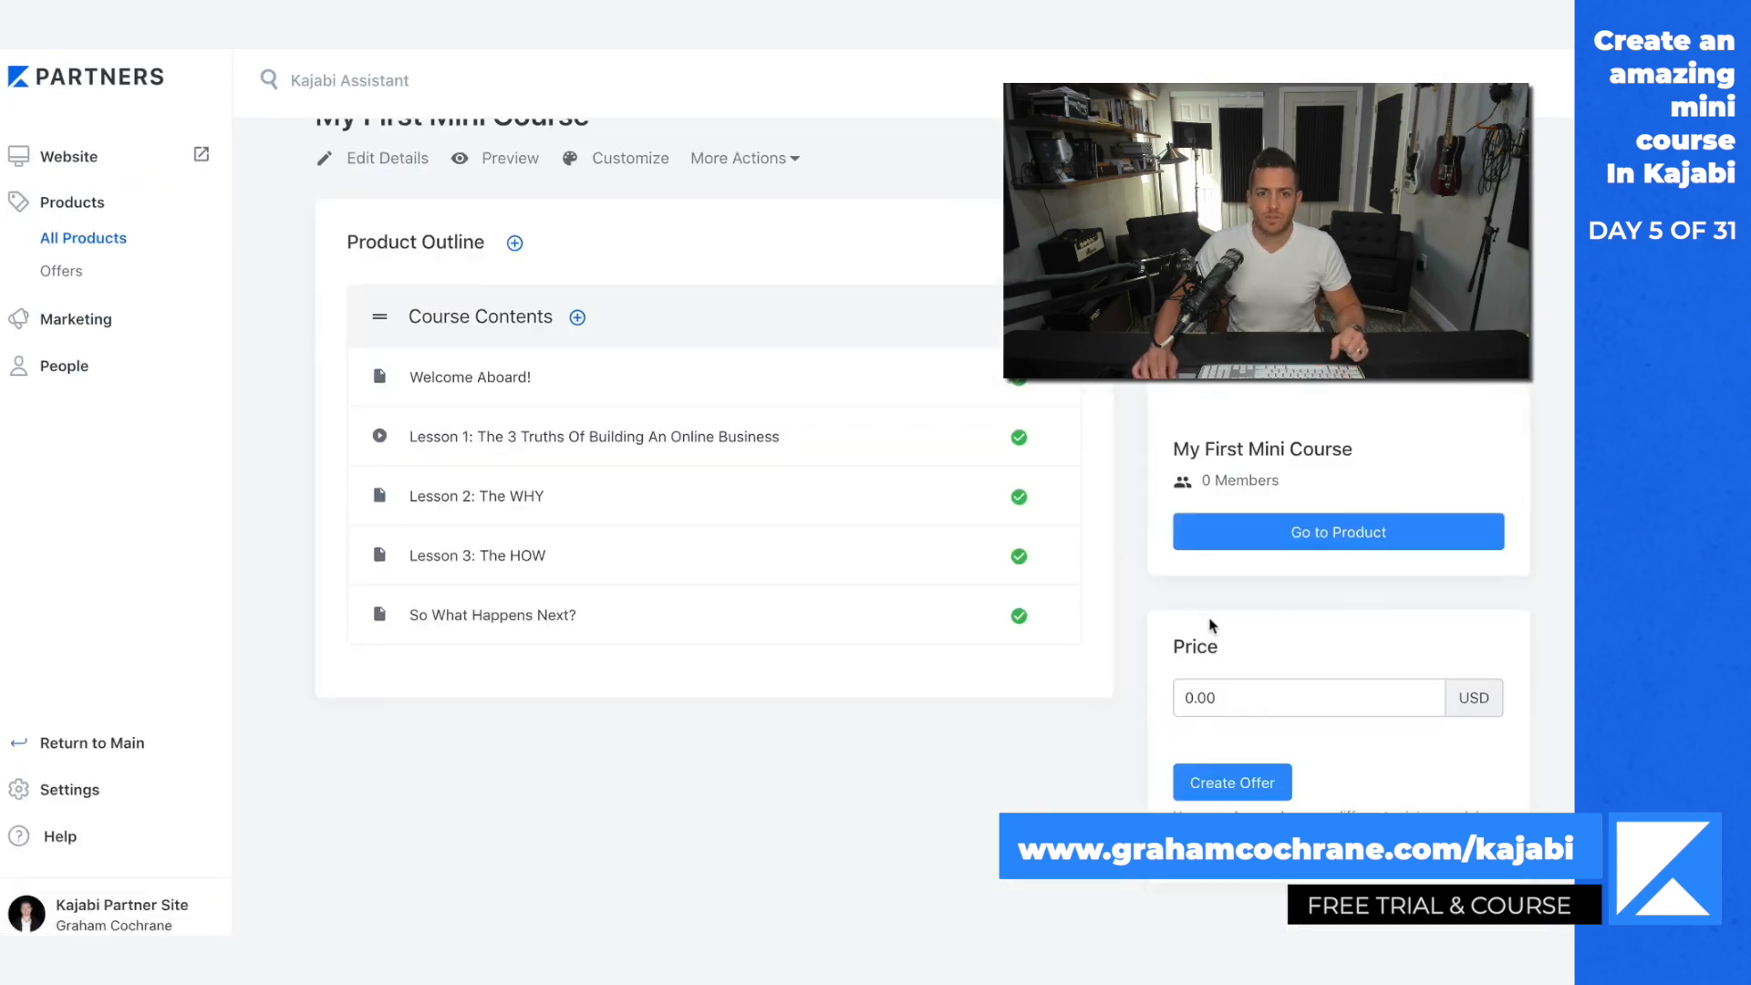
{"action": "left_click", "coordinate": [407, 163]}
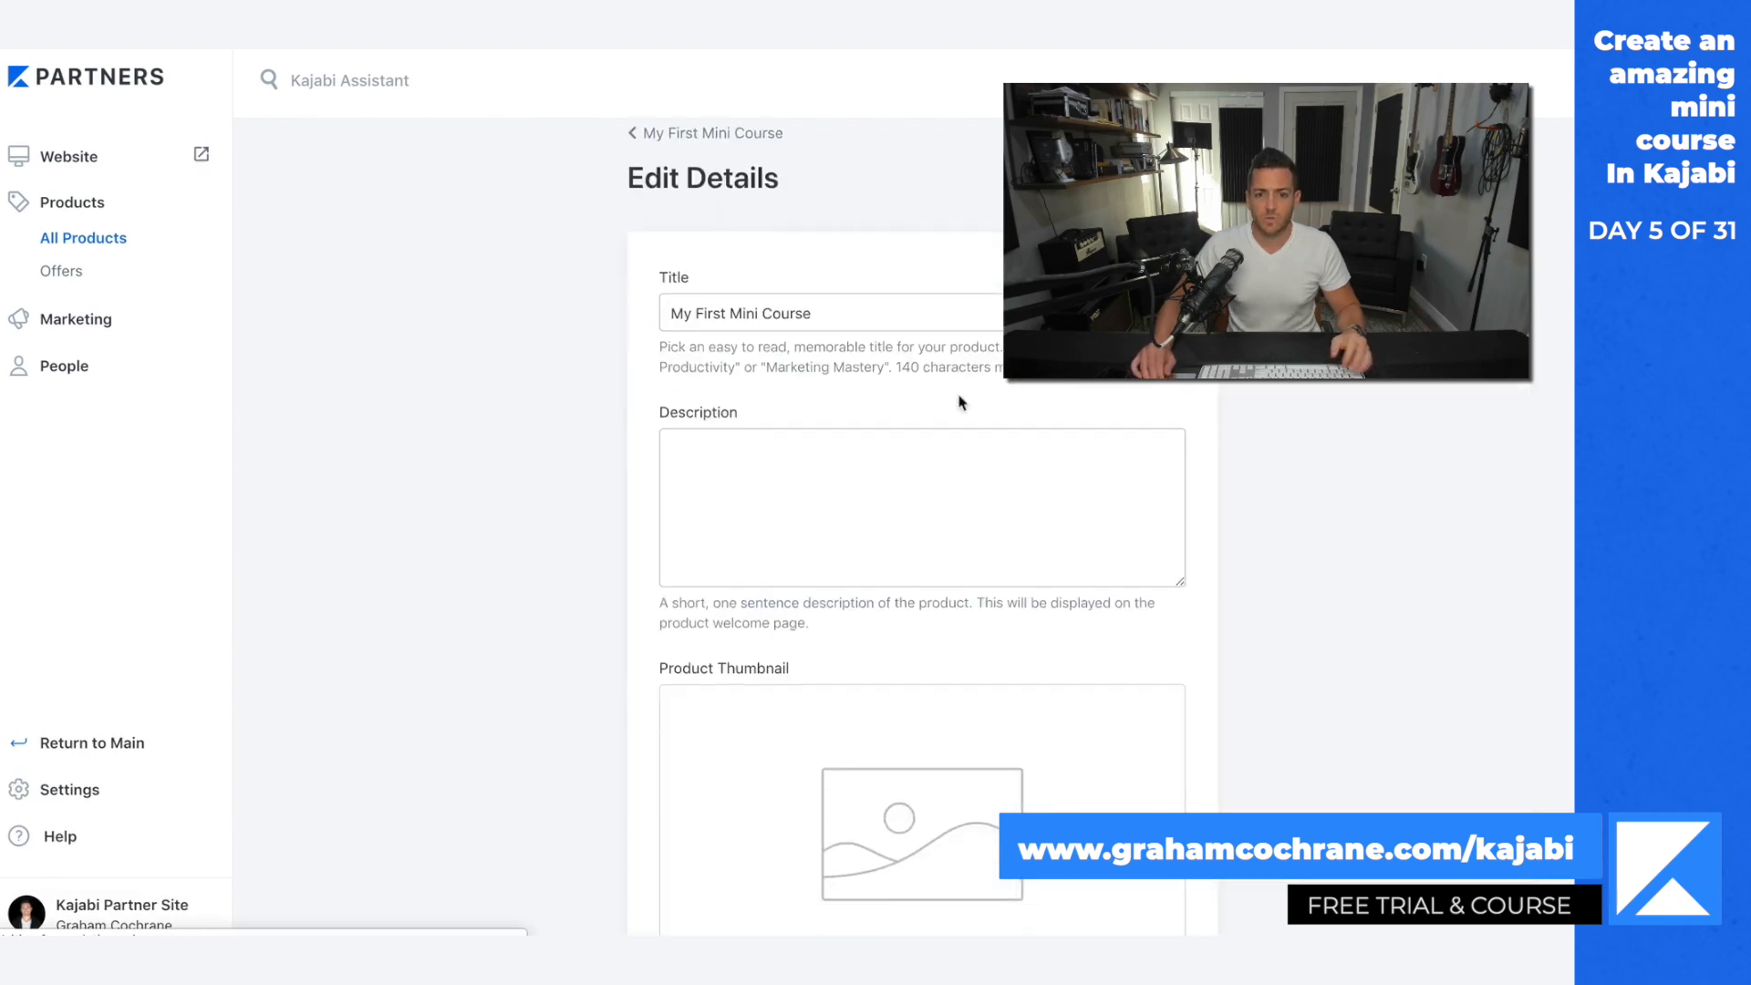
{"action": "scroll", "coordinate": [958, 399], "scroll_direction": "down", "scroll_amount": 3}
{"action": "left_click", "coordinate": [741, 794]}
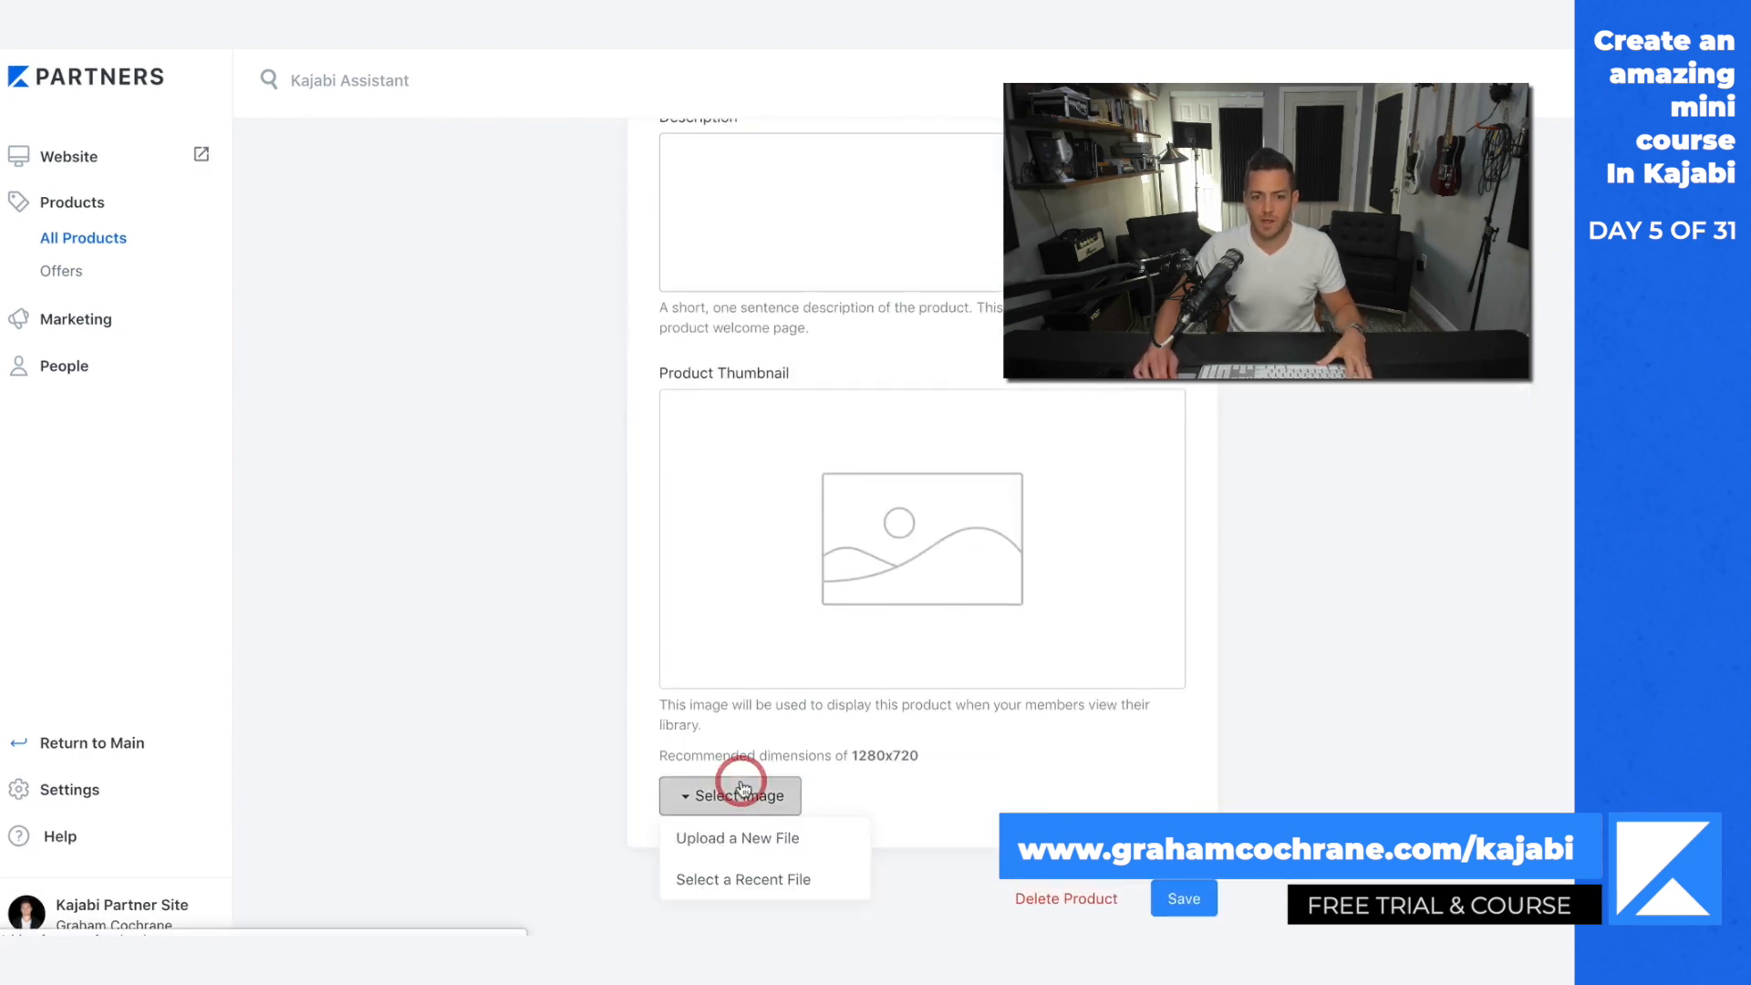
{"action": "left_click", "coordinate": [766, 837]}
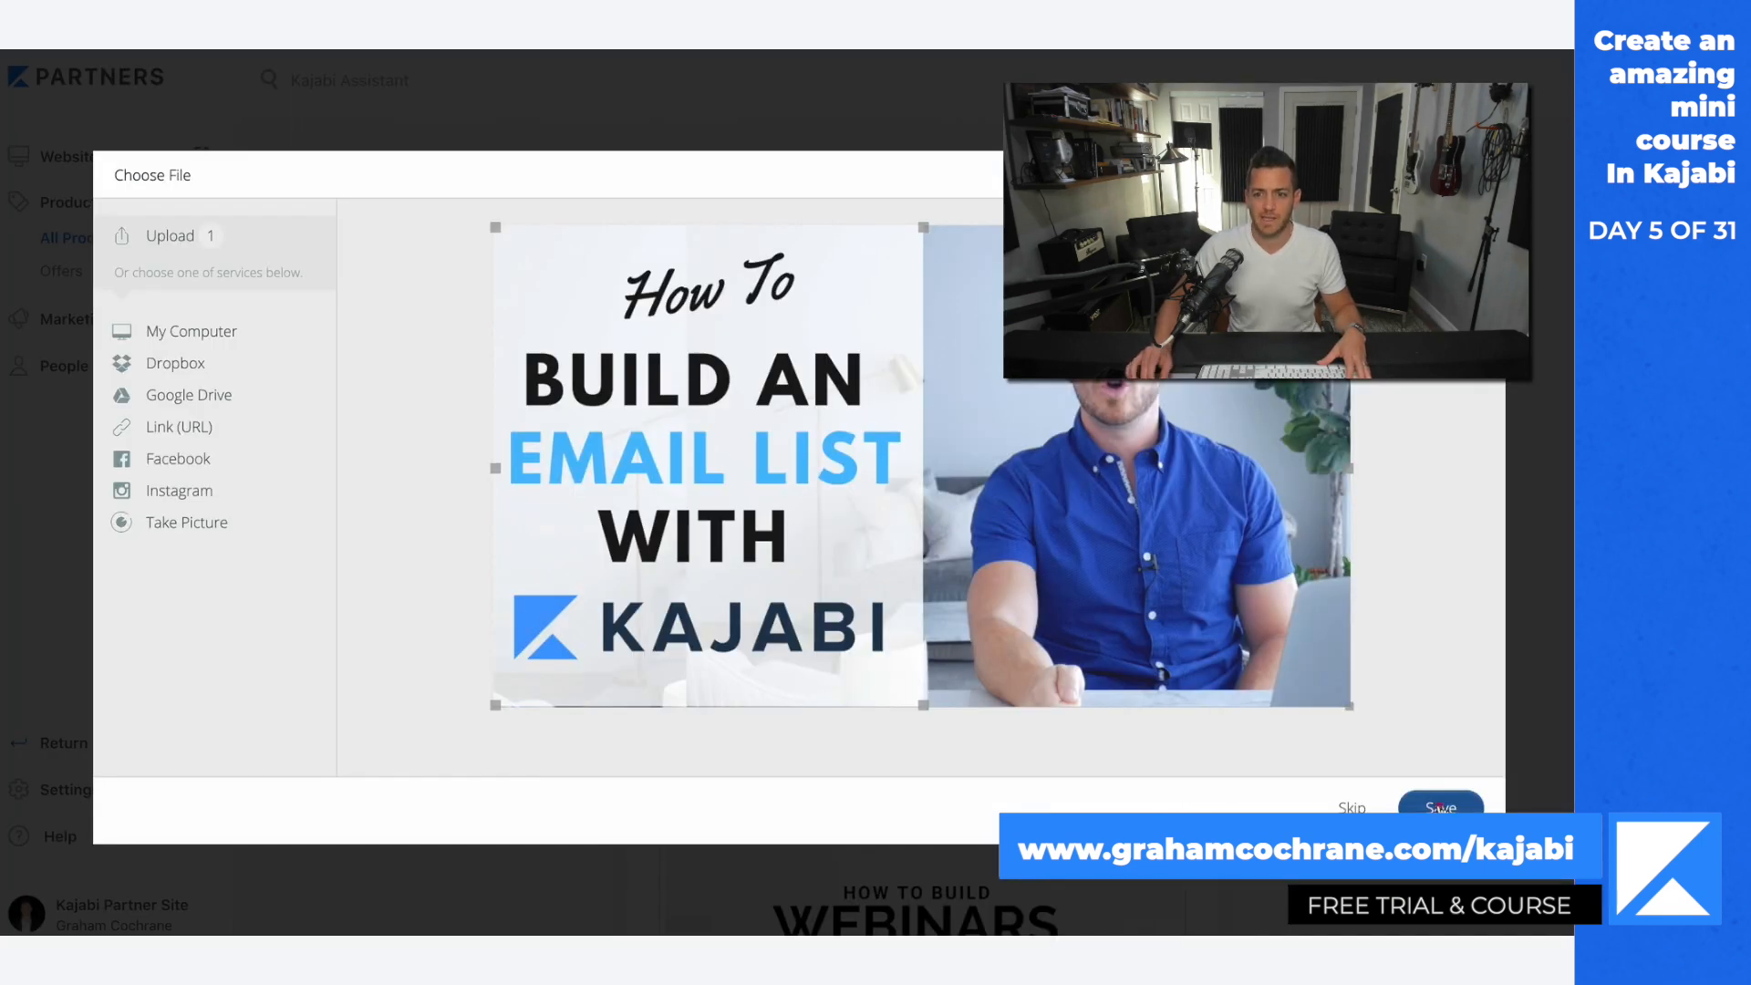
{"action": "left_click", "coordinate": [1435, 802]}
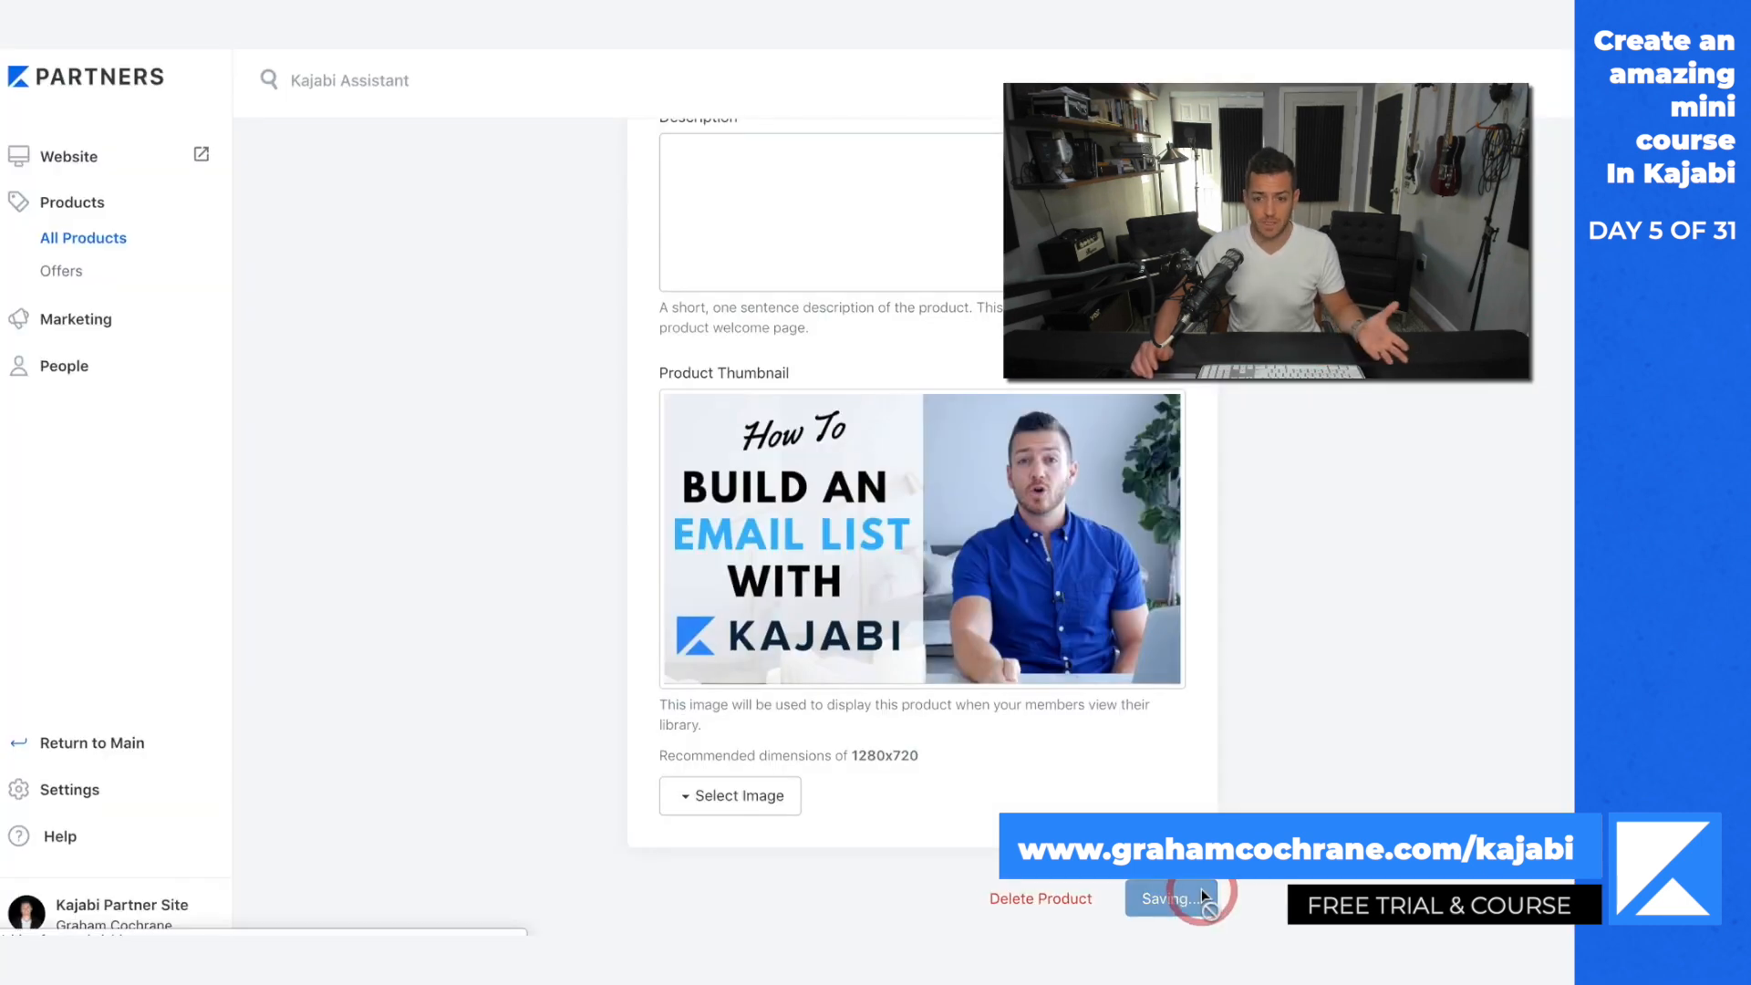
{"action": "left_click", "coordinate": [1195, 889]}
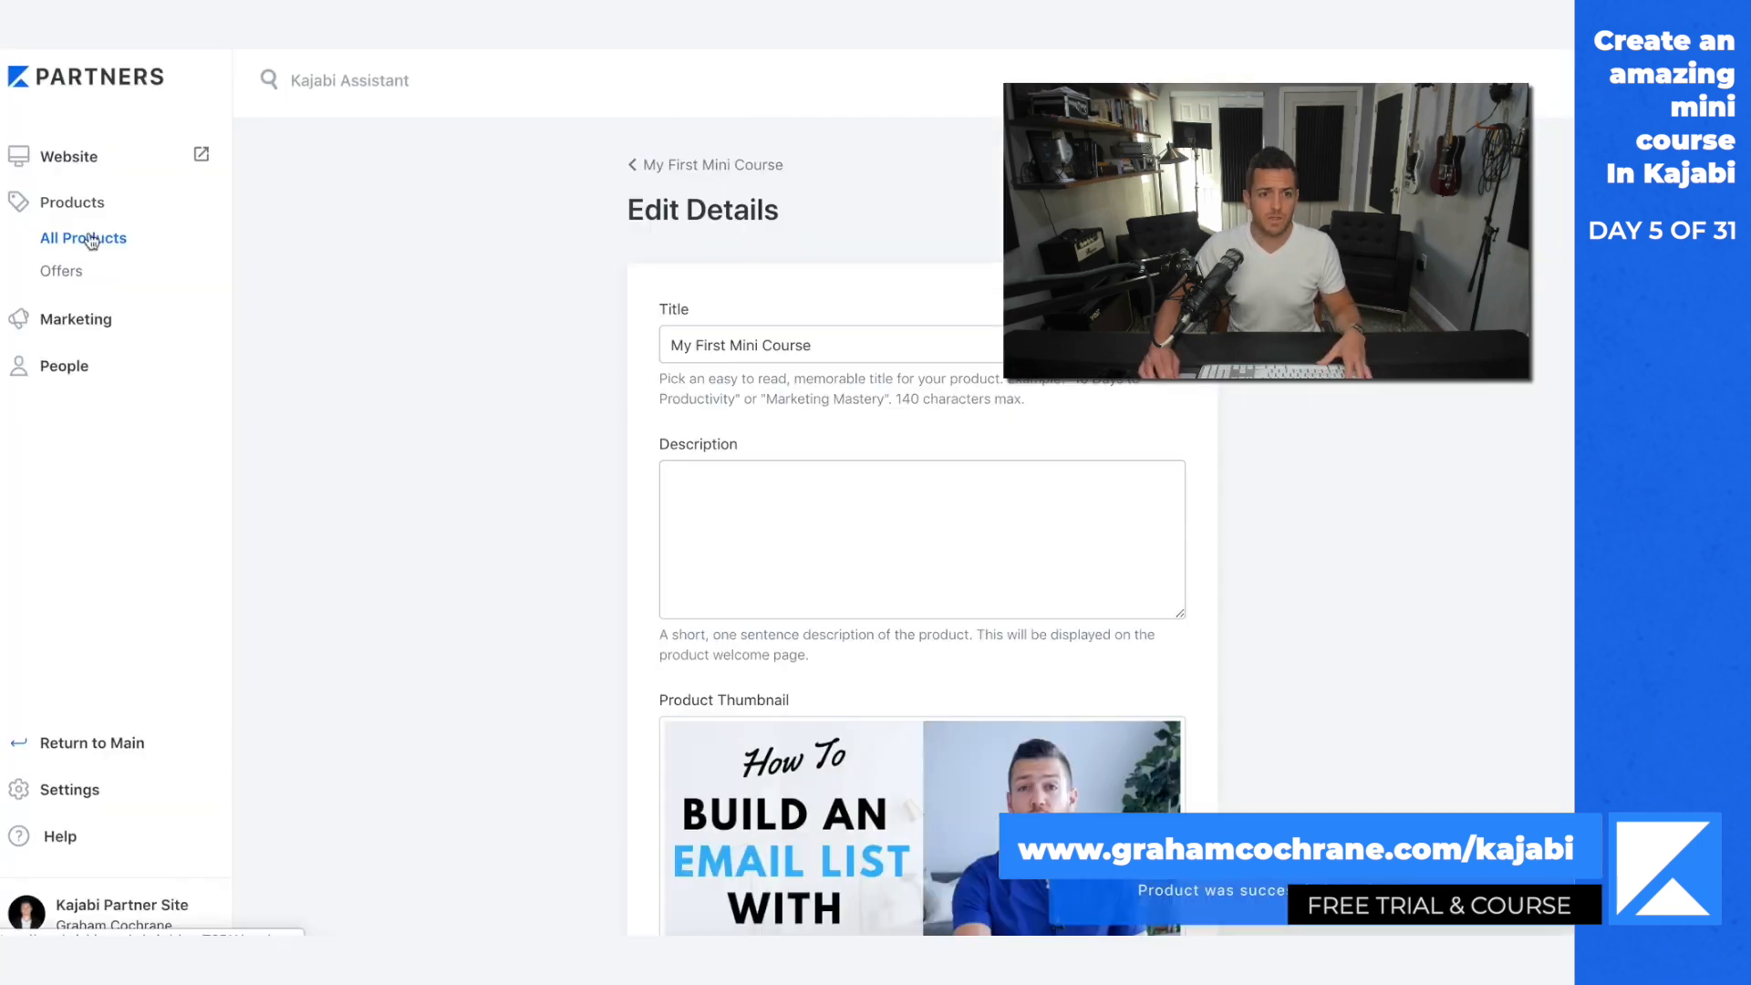
Step: Set the price to 49 USD on My First Mini Course's outline page and create the offer
{"action": "left_click", "coordinate": [717, 165]}
{"action": "scroll", "coordinate": [1529, 664], "scroll_direction": "down", "scroll_amount": 2}
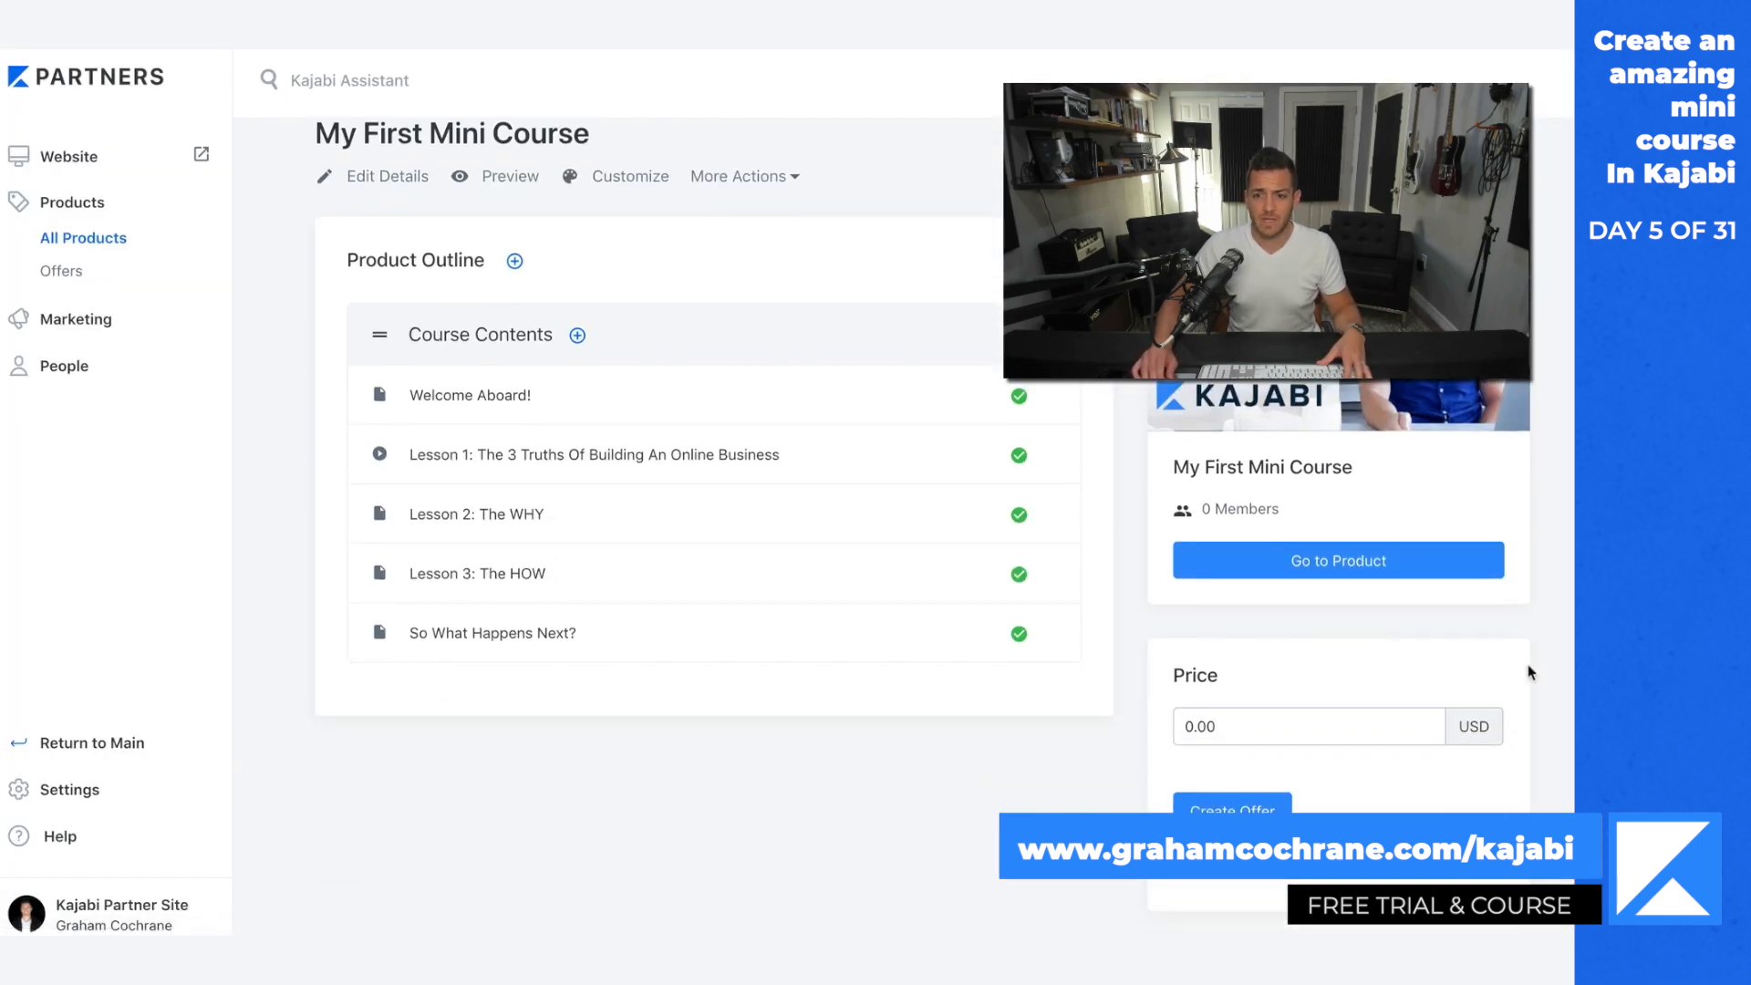
{"action": "left_click_drag", "start_coordinate": [1257, 699], "coordinate": [1156, 698]}
{"action": "type", "text": "49"}
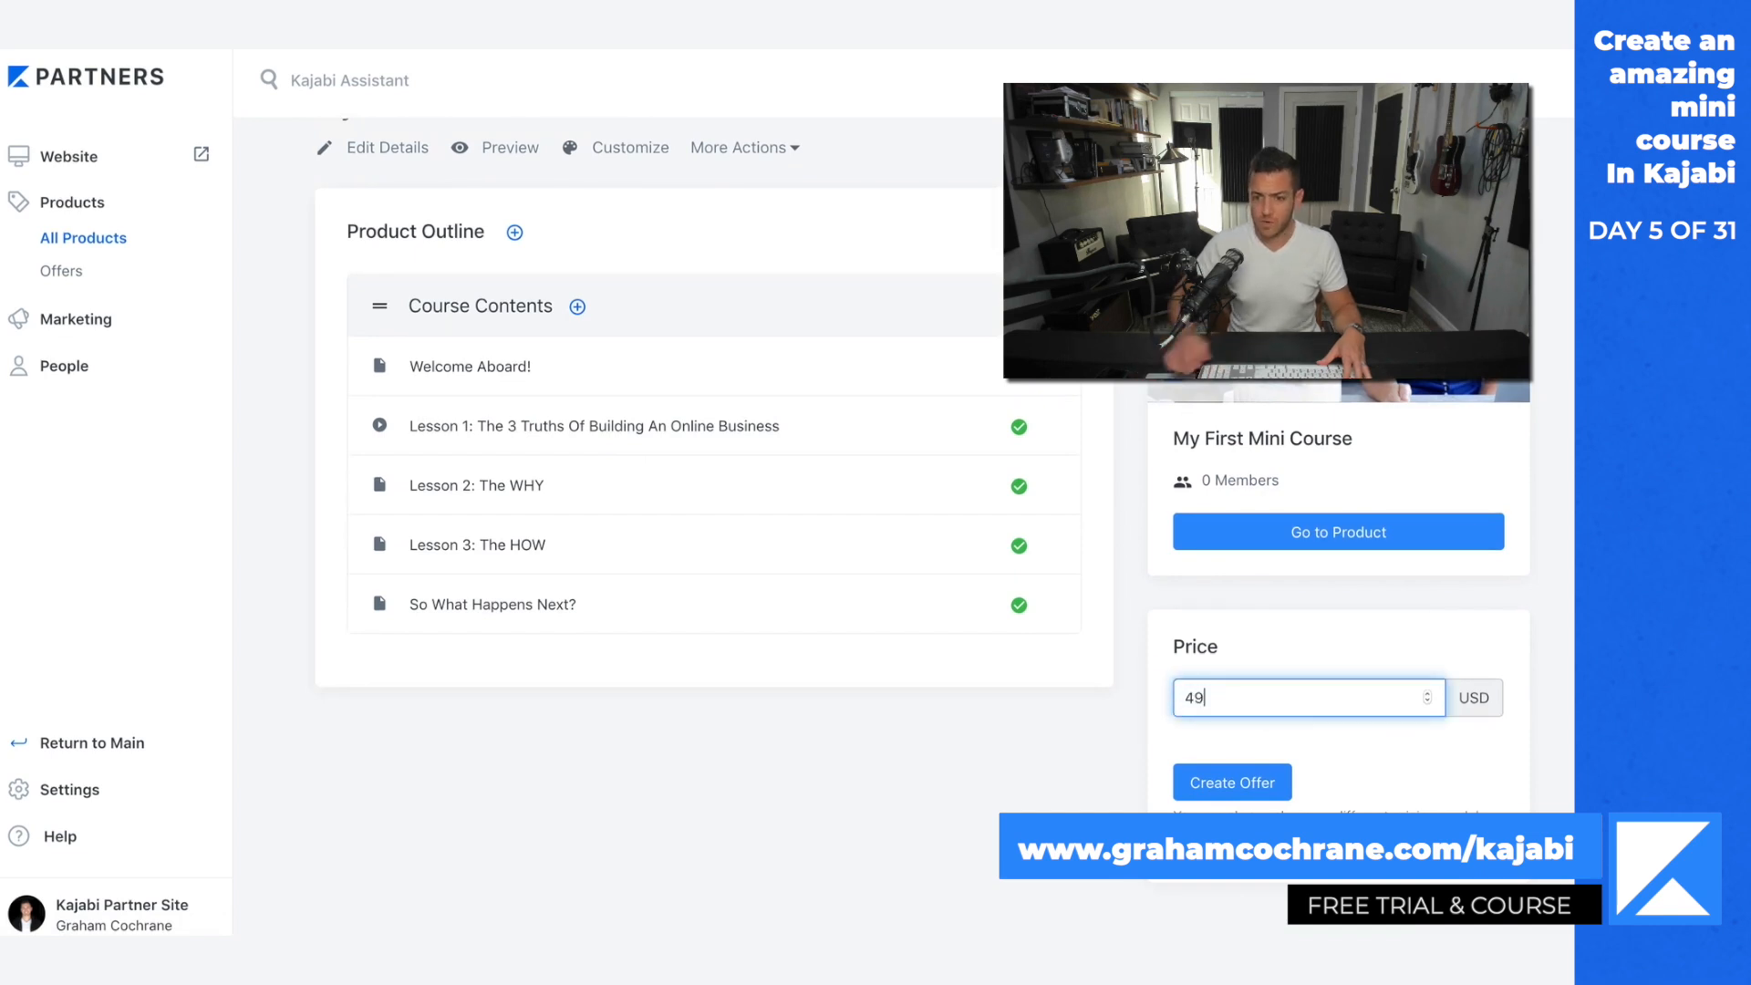
{"action": "left_click", "coordinate": [1257, 783]}
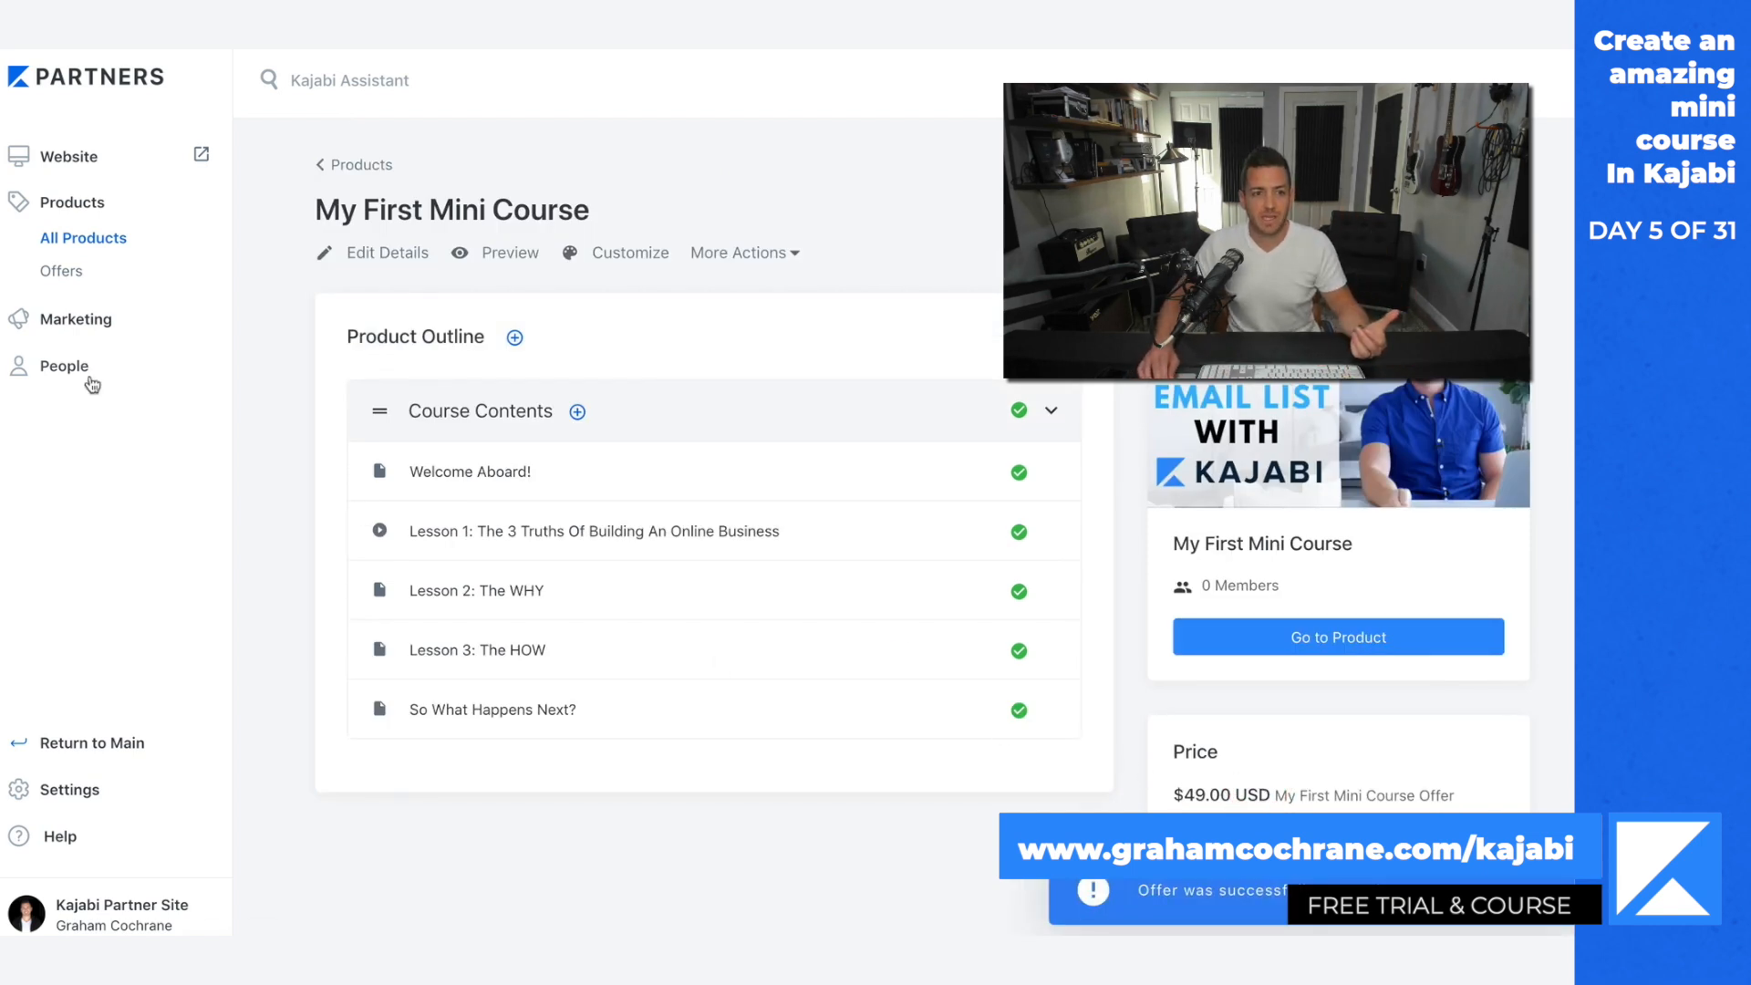
Step: Open My First Mini Course Offer and select the "How To Build an Email List with Kajabi" picture as its image
{"action": "left_click", "coordinate": [68, 272]}
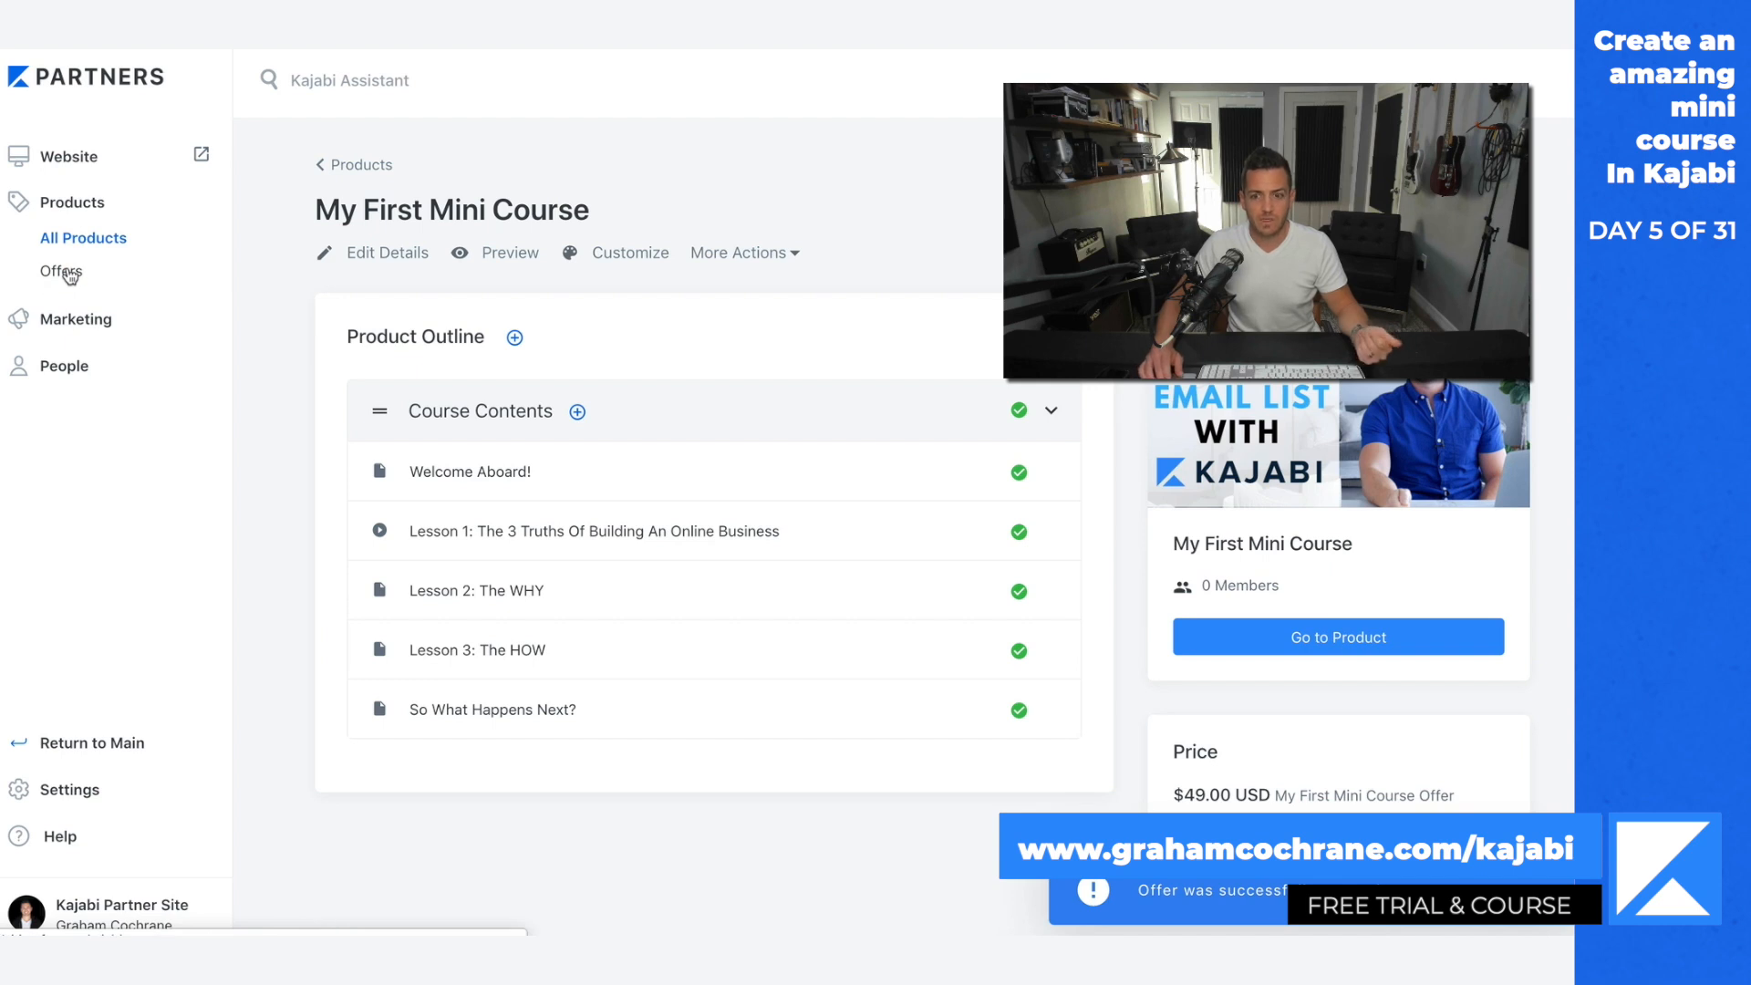
{"action": "left_click", "coordinate": [592, 713]}
{"action": "scroll", "coordinate": [1158, 761], "scroll_direction": "down", "scroll_amount": 3}
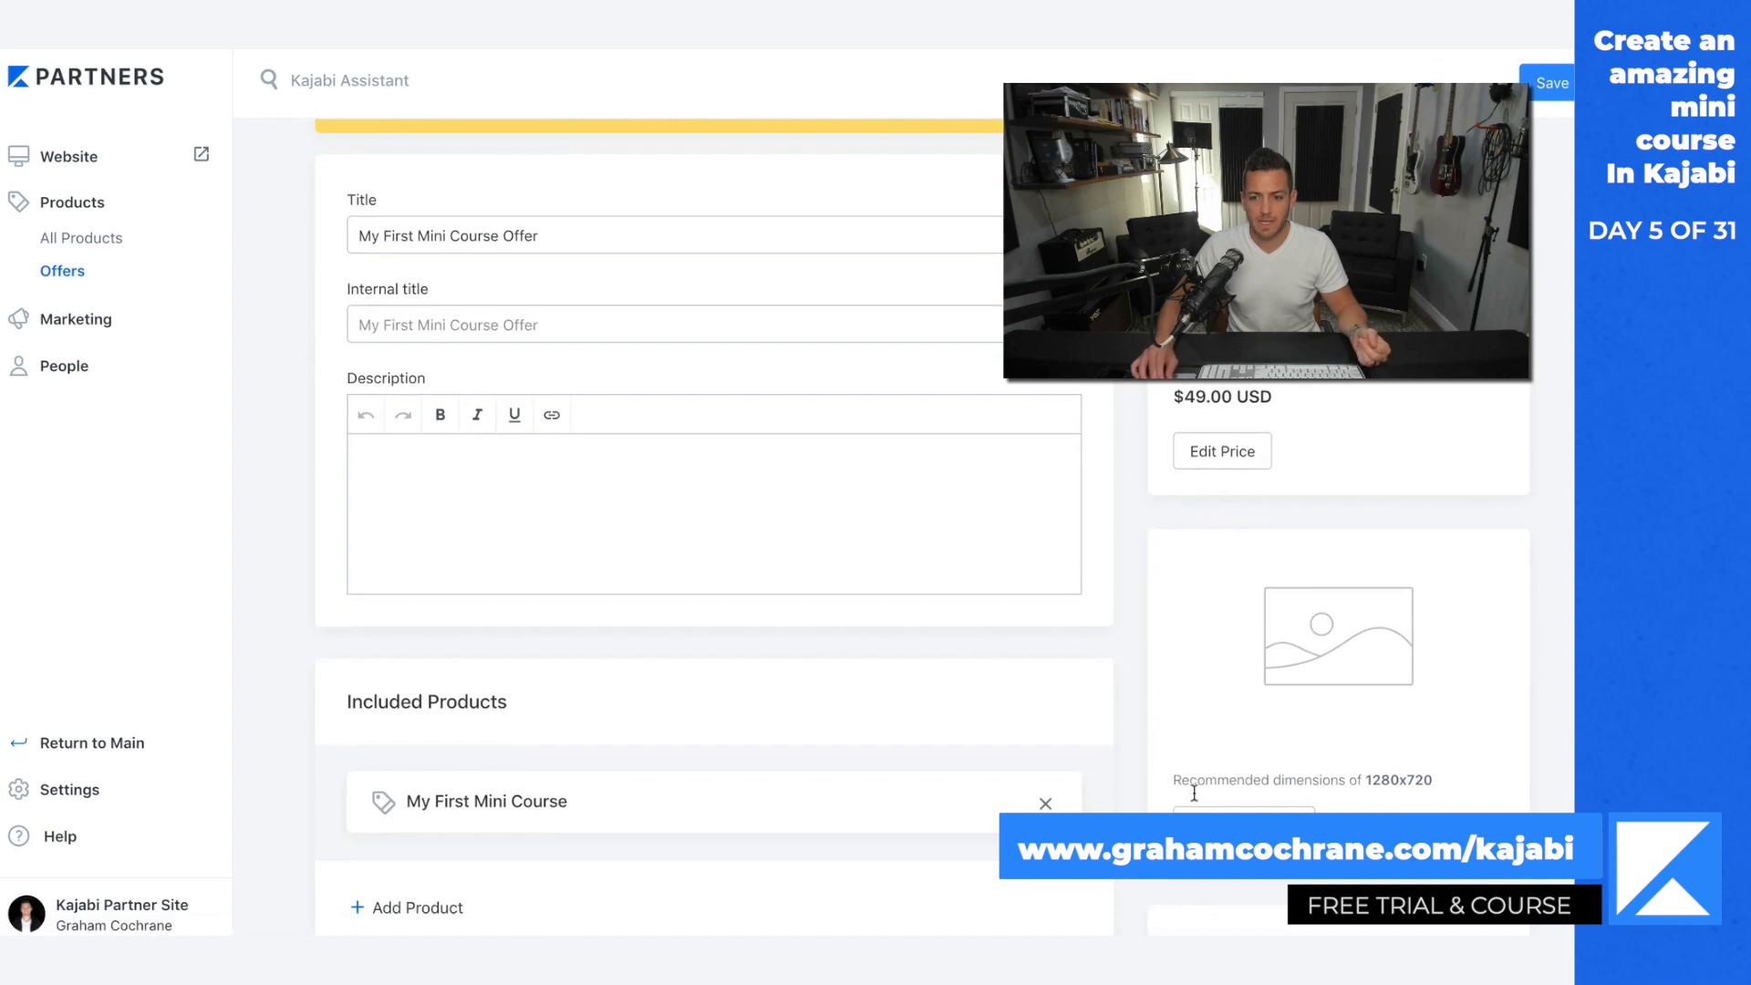
{"action": "left_click", "coordinate": [1231, 826]}
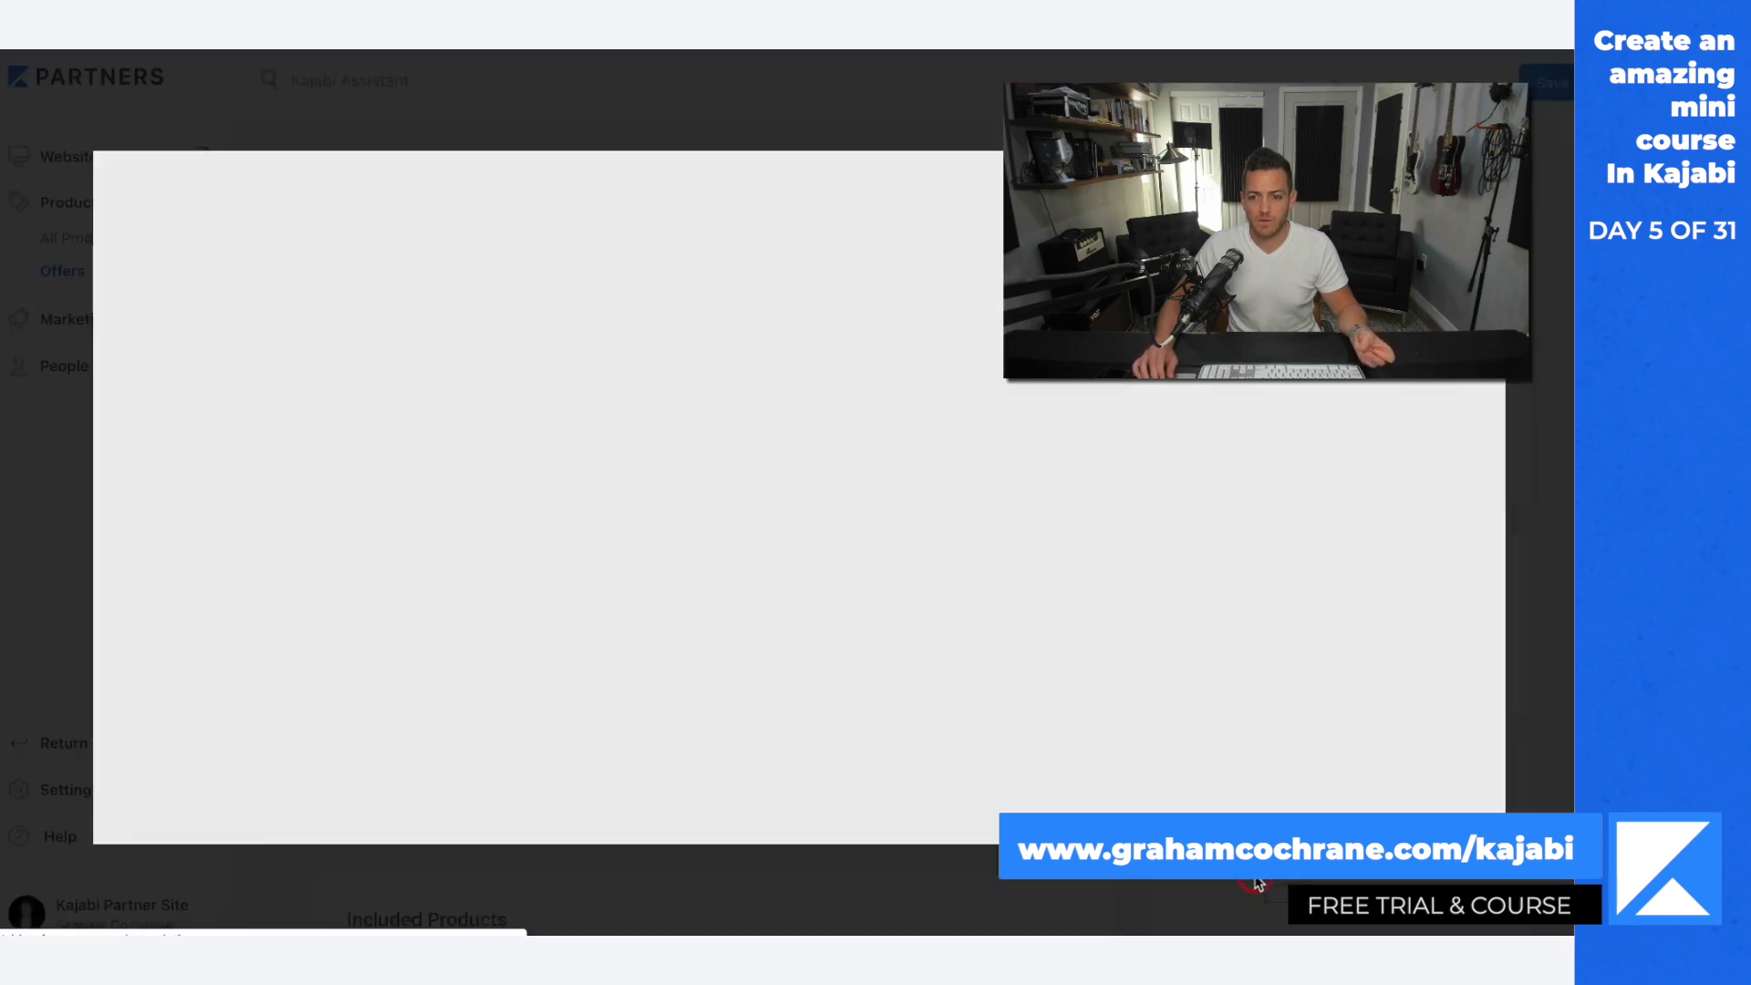
{"action": "left_click", "coordinate": [923, 549]}
Step: Look over the offer's title, price, included products and product access options
{"action": "scroll", "coordinate": [1530, 807], "scroll_direction": "down", "scroll_amount": 3}
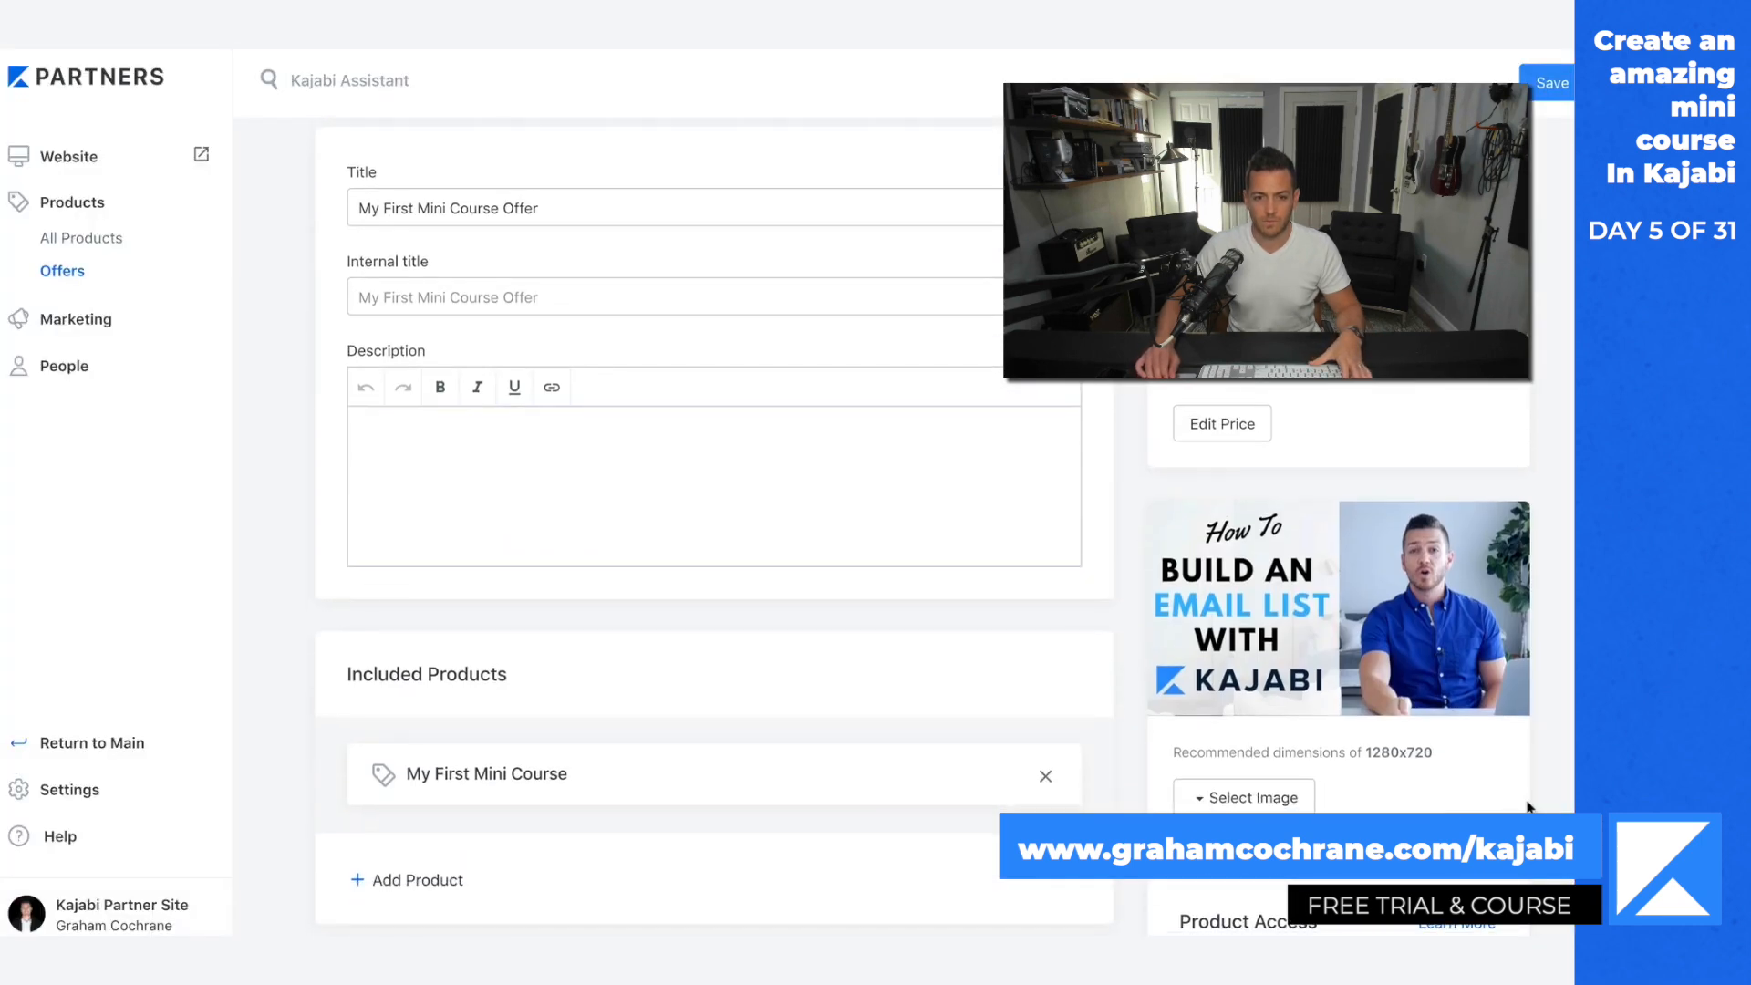
{"action": "scroll", "coordinate": [1192, 538], "scroll_direction": "up", "scroll_amount": 2}
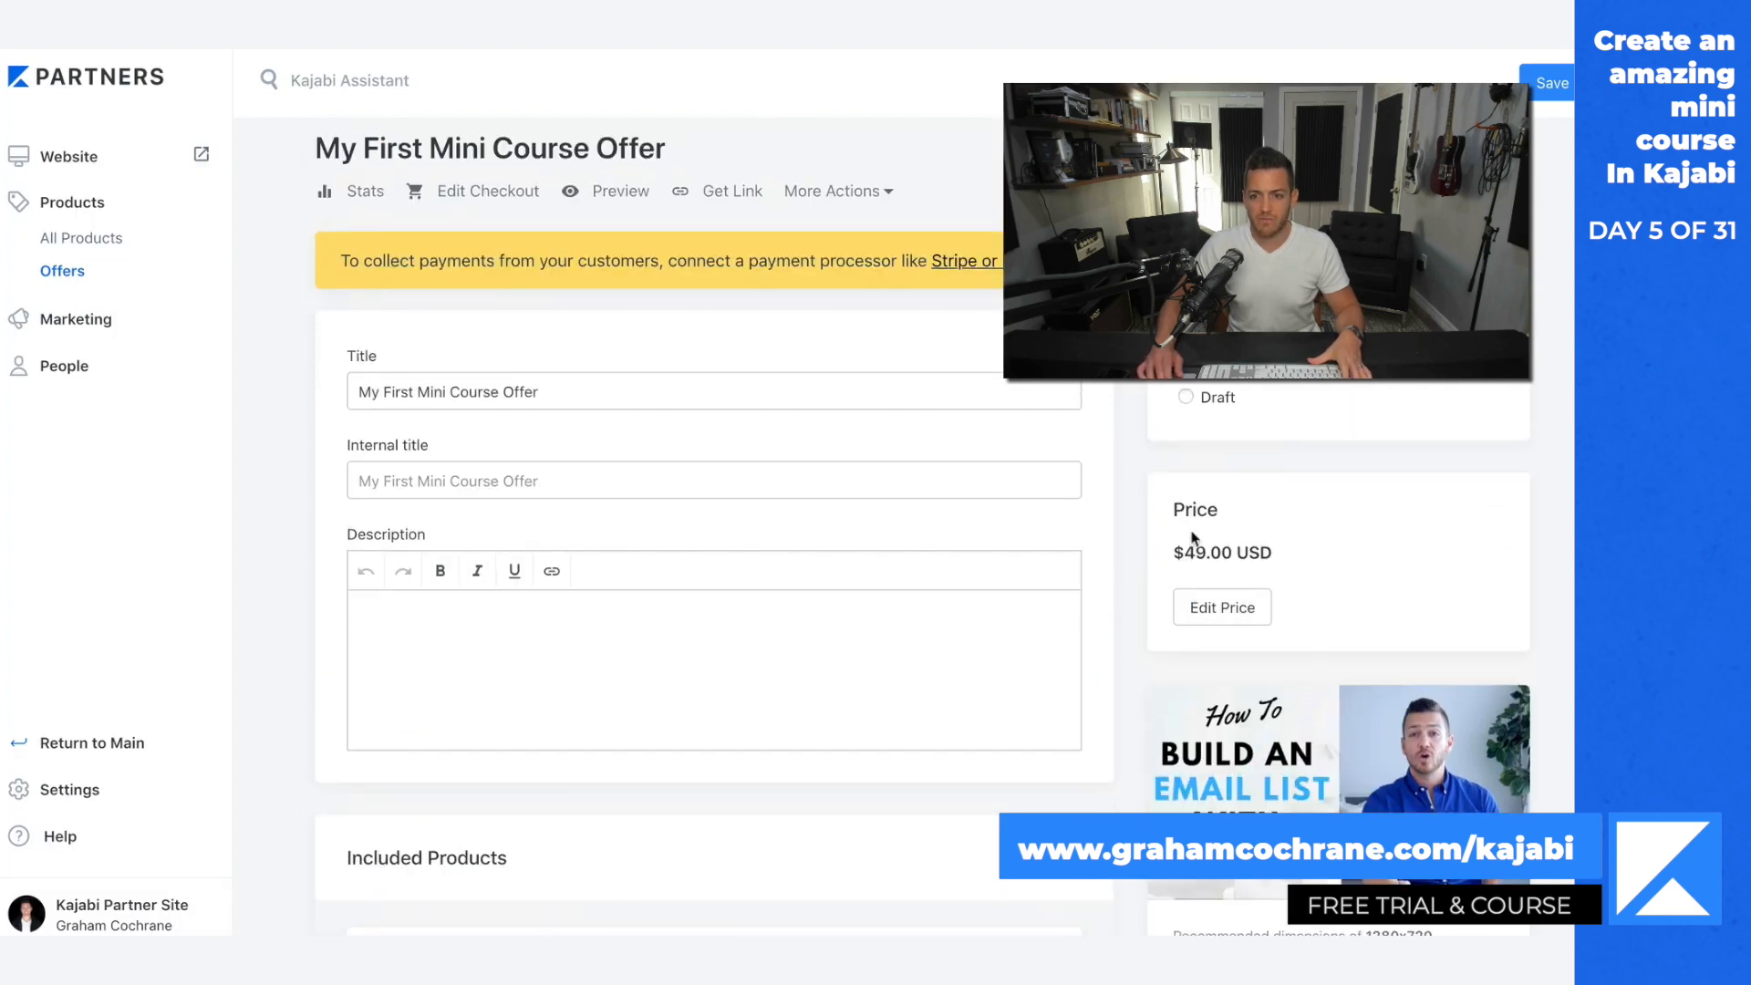
{"action": "scroll", "coordinate": [1338, 649], "scroll_direction": "down", "scroll_amount": 3}
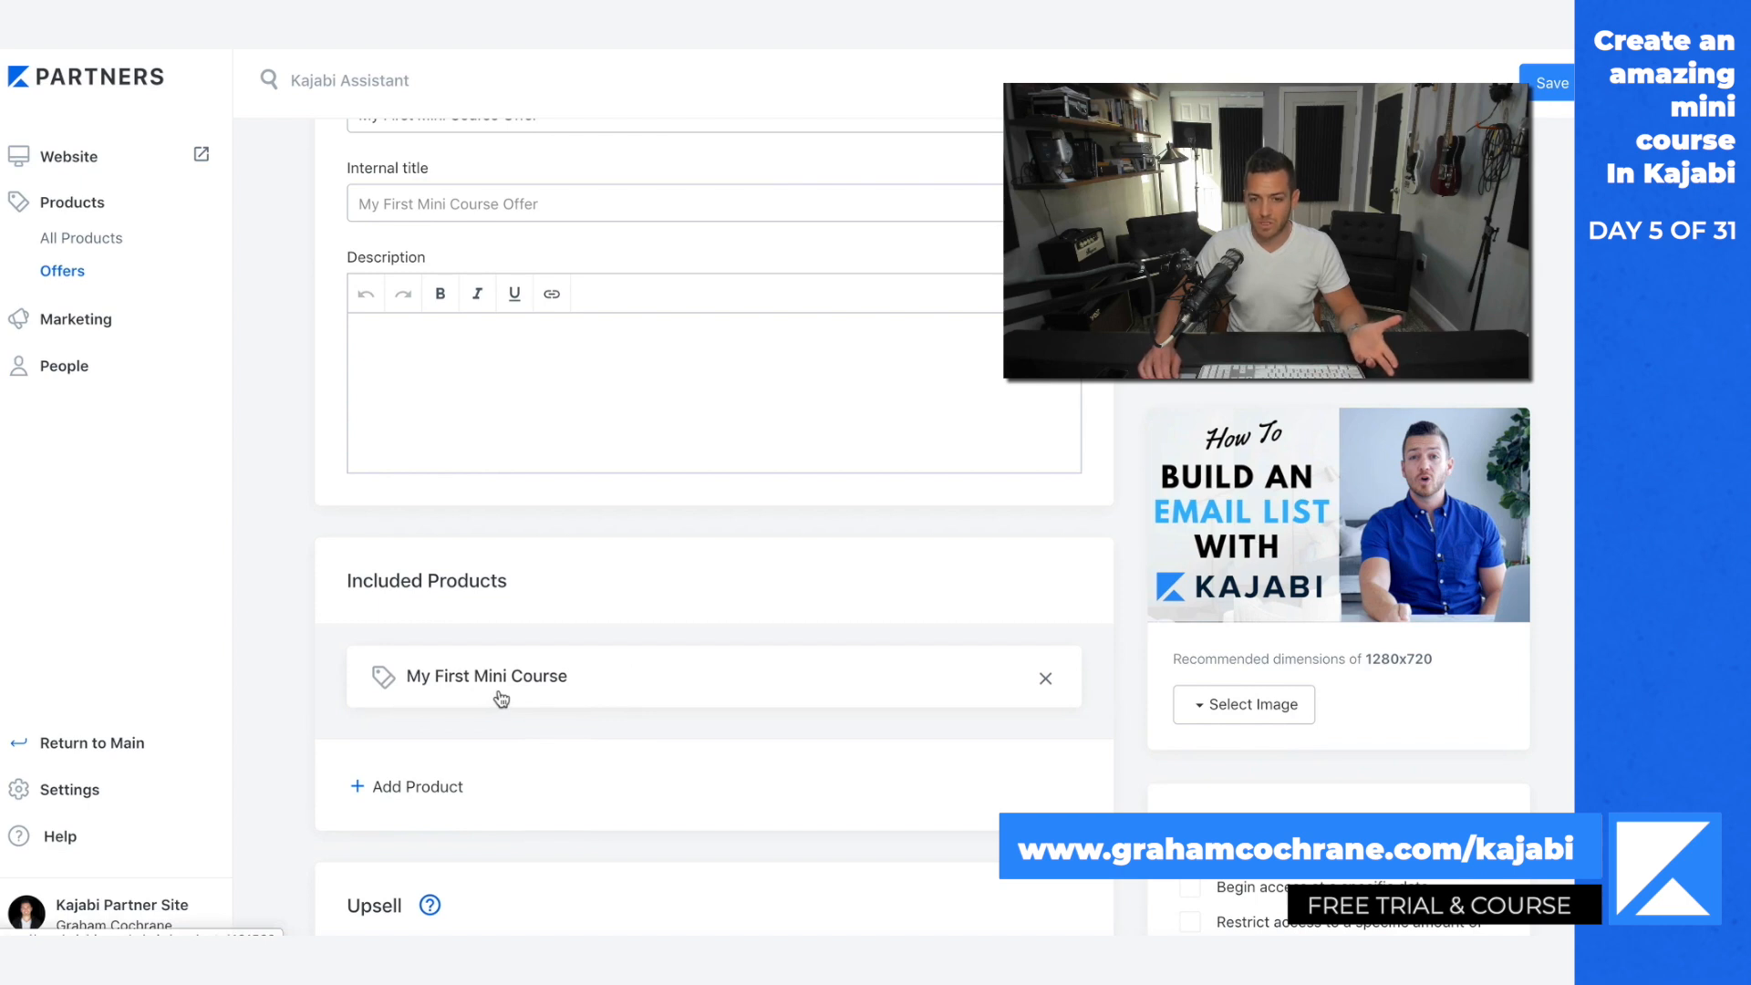
{"action": "scroll", "coordinate": [1025, 705], "scroll_direction": "down", "scroll_amount": 4}
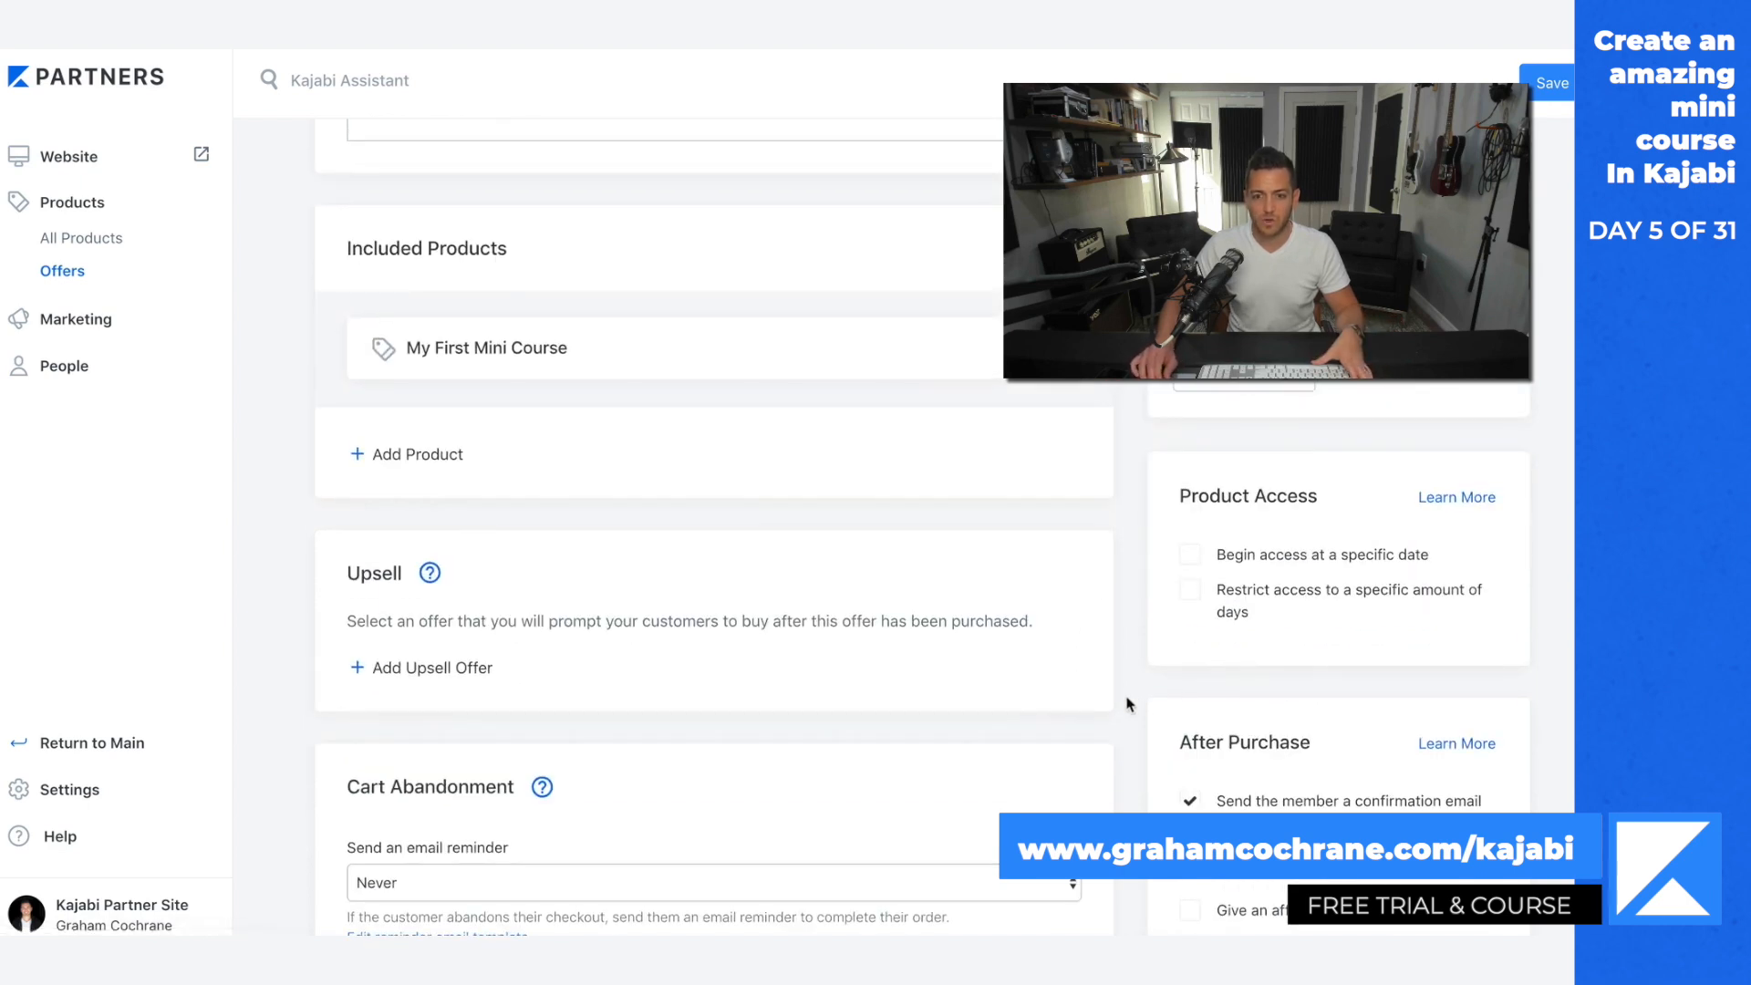
{"action": "scroll", "coordinate": [1150, 708], "scroll_direction": "down", "scroll_amount": 3}
{"action": "scroll", "coordinate": [1150, 708], "scroll_direction": "up", "scroll_amount": 8}
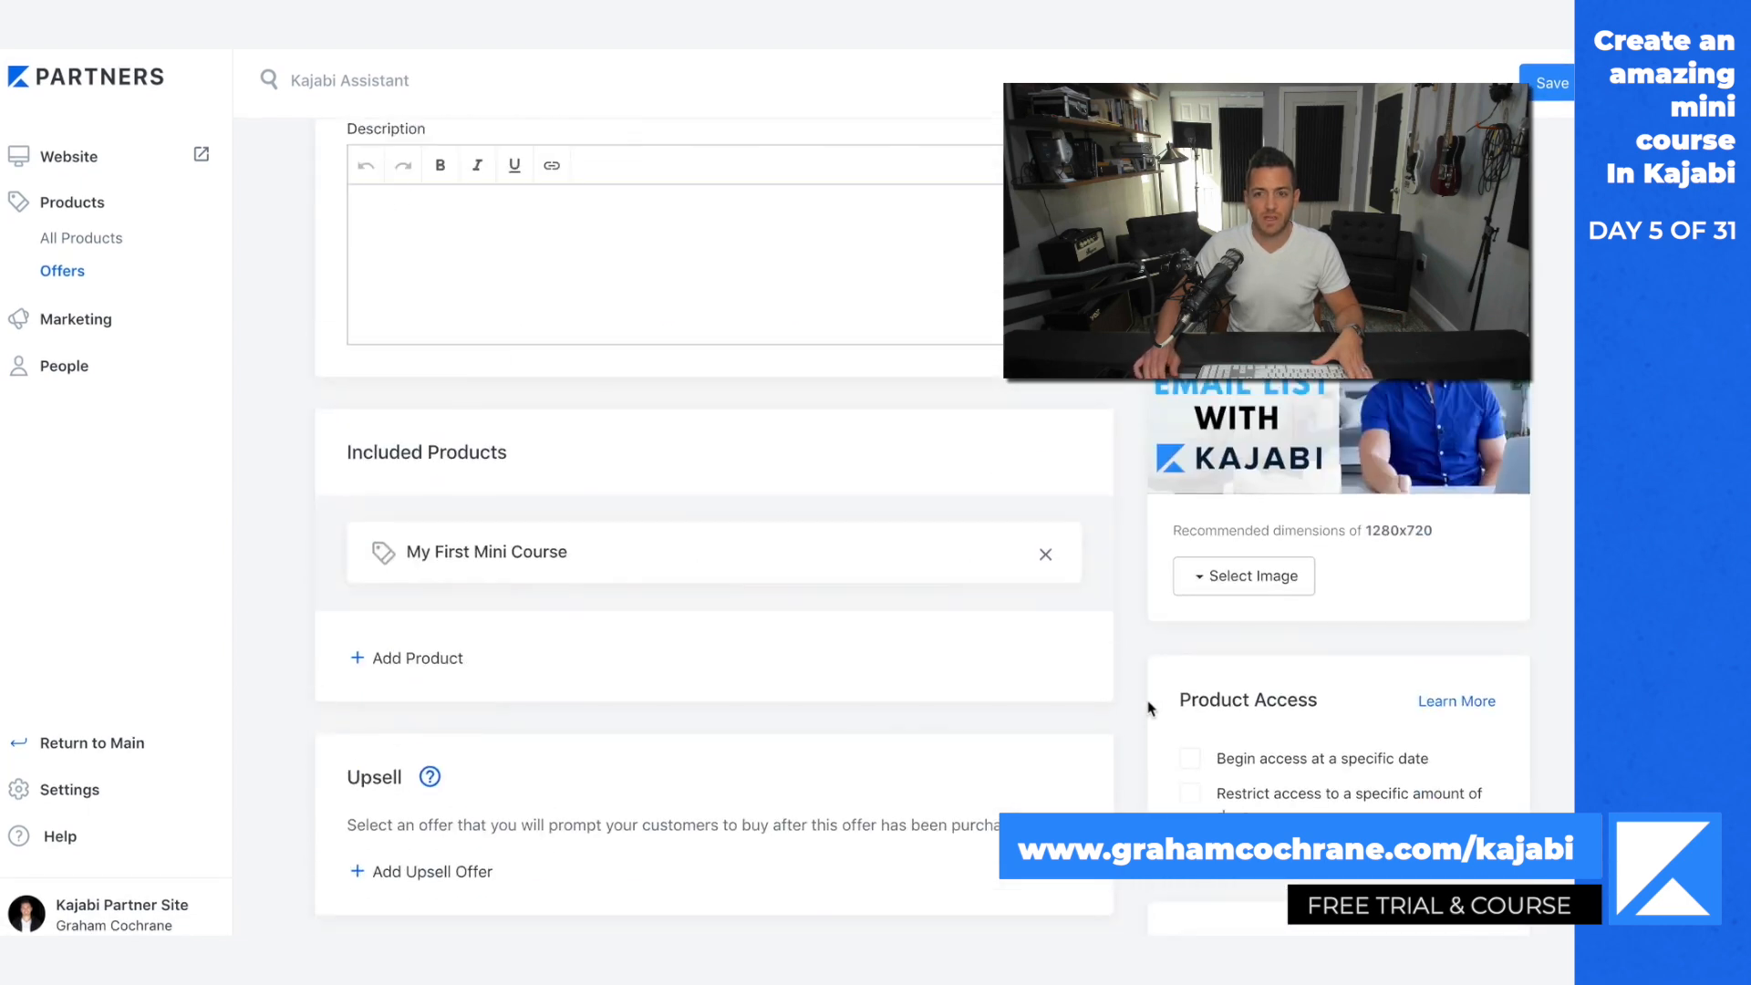
{"action": "scroll", "coordinate": [1149, 708], "scroll_direction": "up", "scroll_amount": 2}
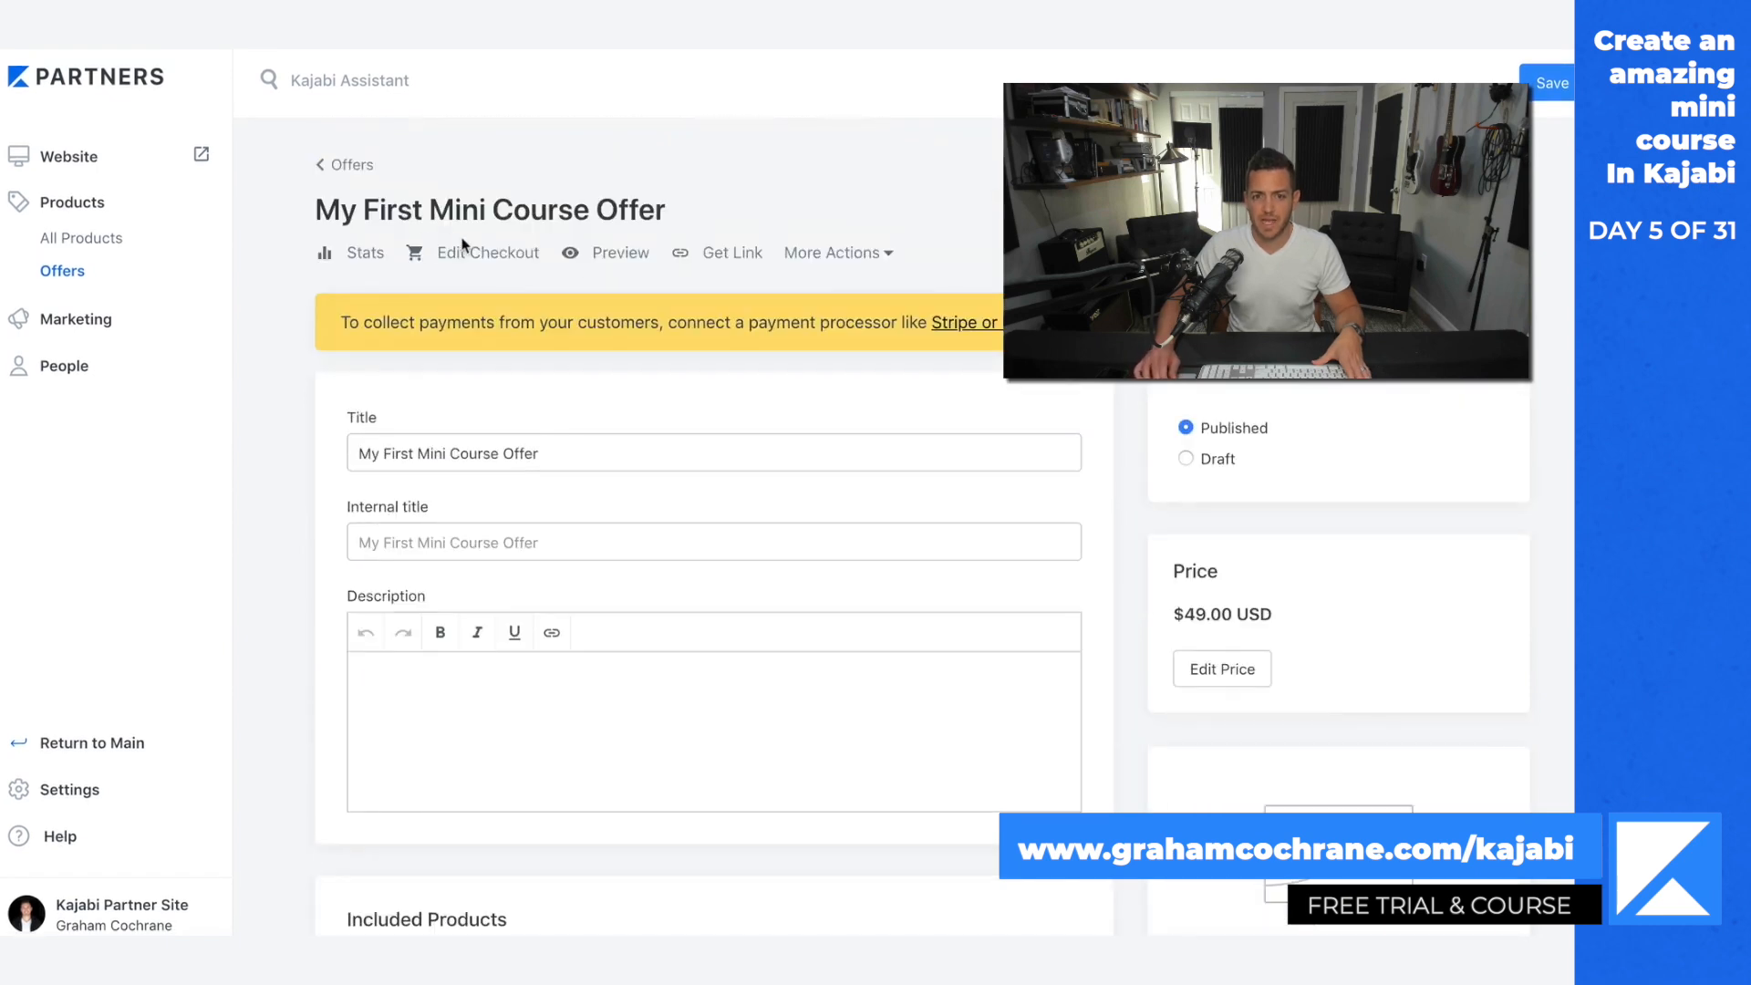
Step: Examine the offer's upsell, cart abandonment, automation and after-purchase settings, along with its title and description fields
{"action": "scroll", "coordinate": [1048, 538], "scroll_direction": "down", "scroll_amount": 9}
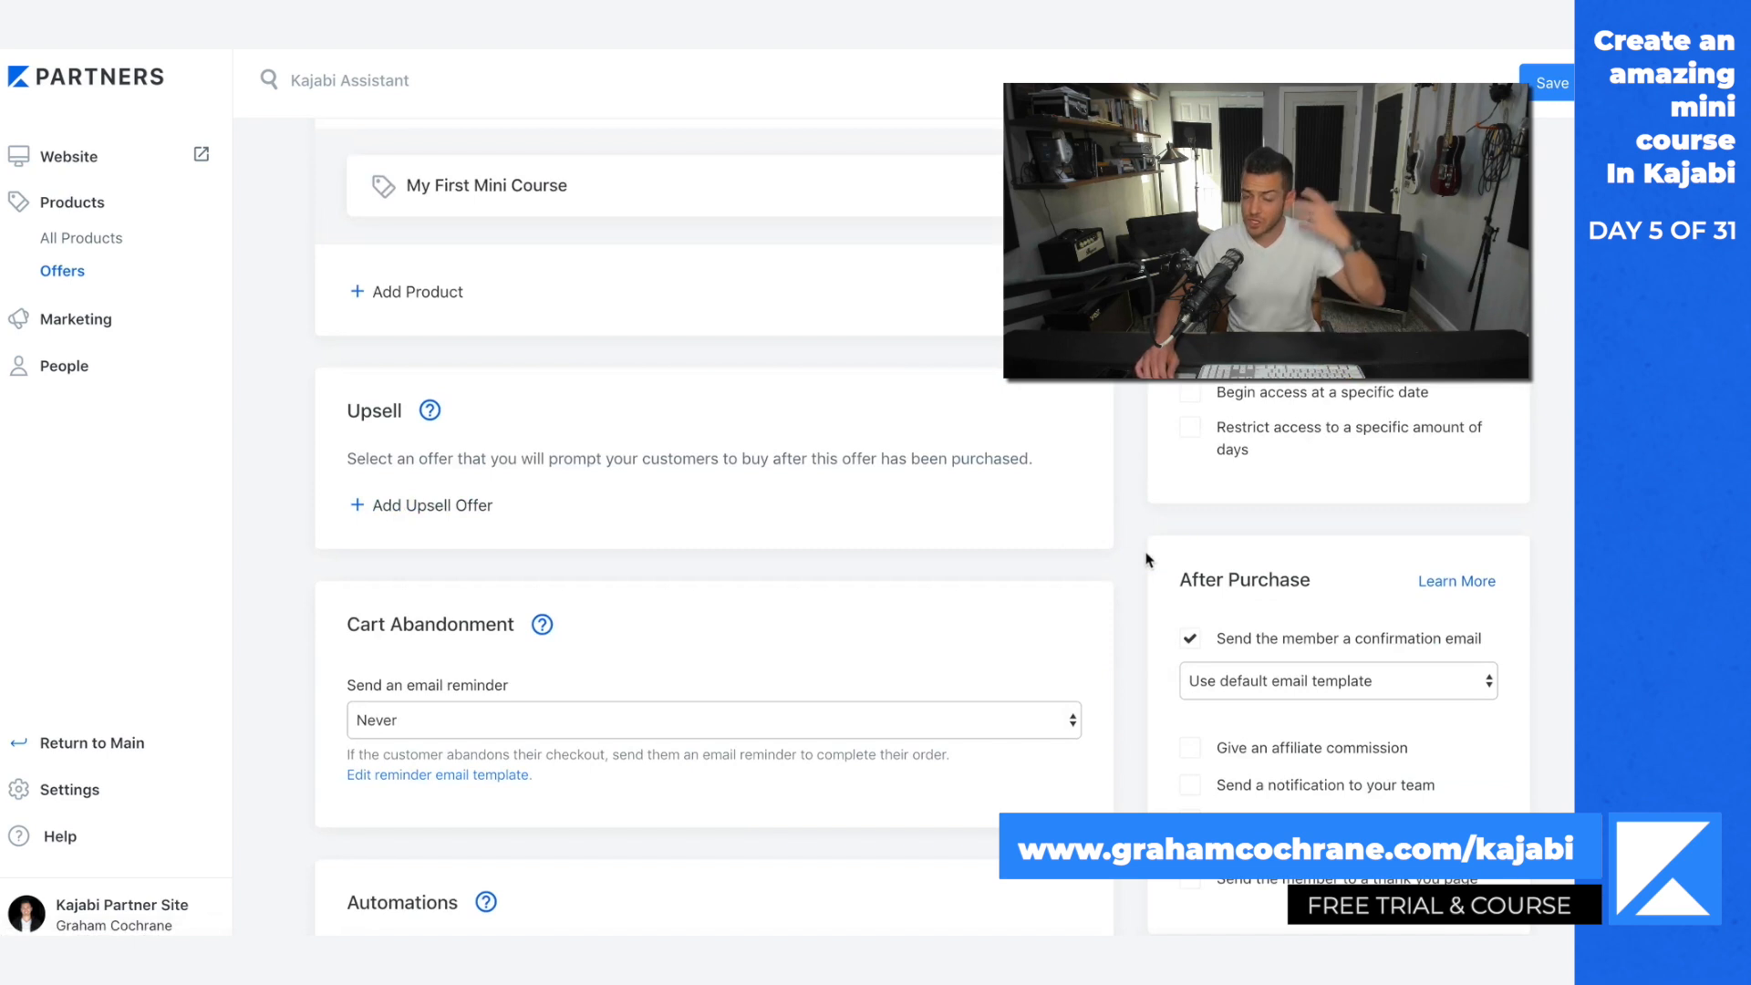
{"action": "scroll", "coordinate": [1146, 559], "scroll_direction": "down", "scroll_amount": 2}
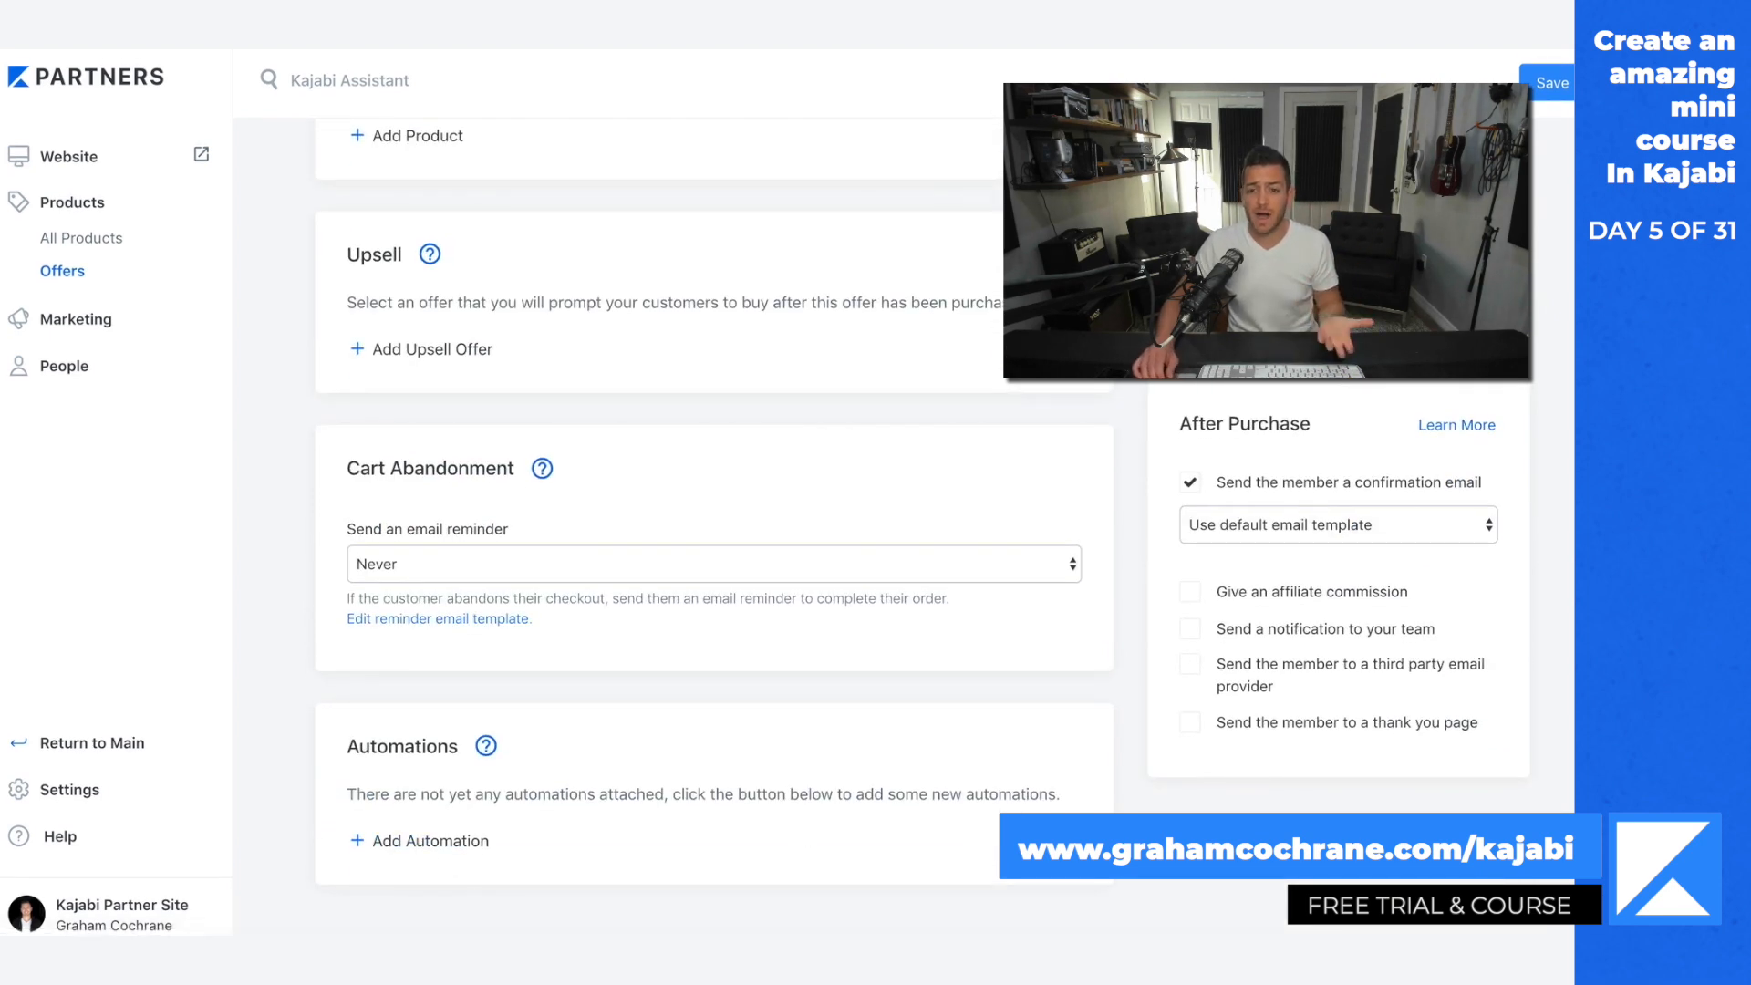
{"action": "scroll", "coordinate": [1151, 798], "scroll_direction": "up", "scroll_amount": 5}
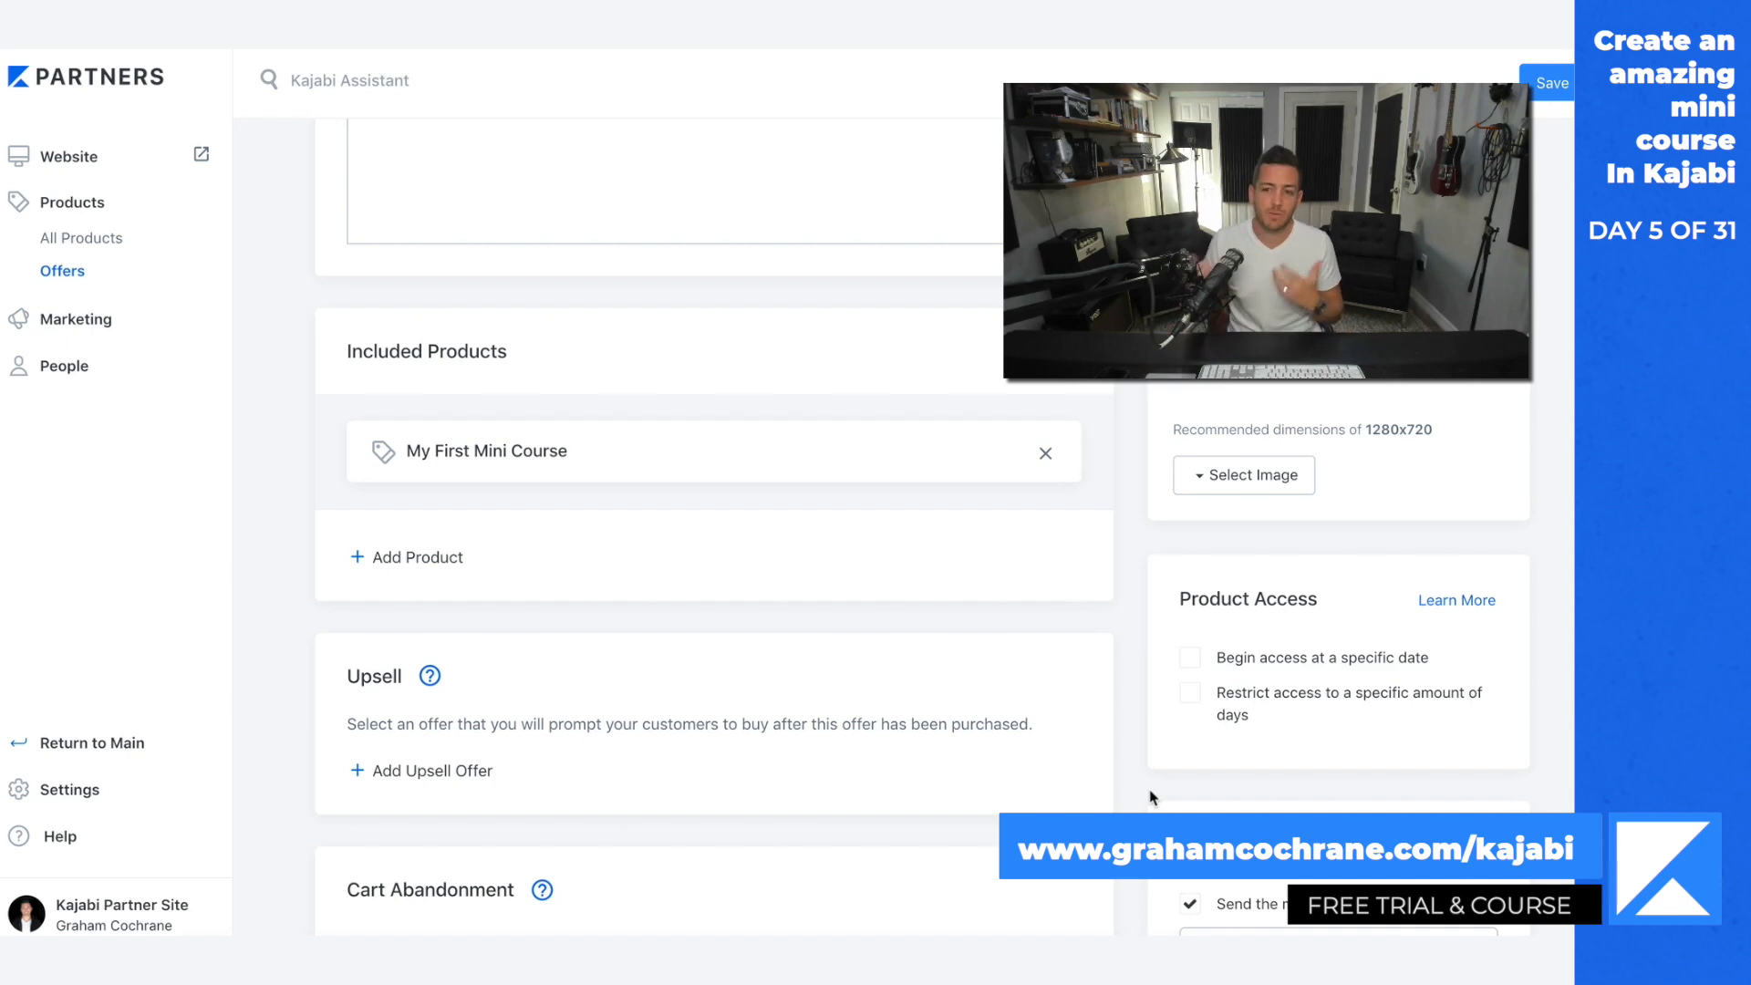
{"action": "scroll", "coordinate": [1149, 790], "scroll_direction": "up", "scroll_amount": 7}
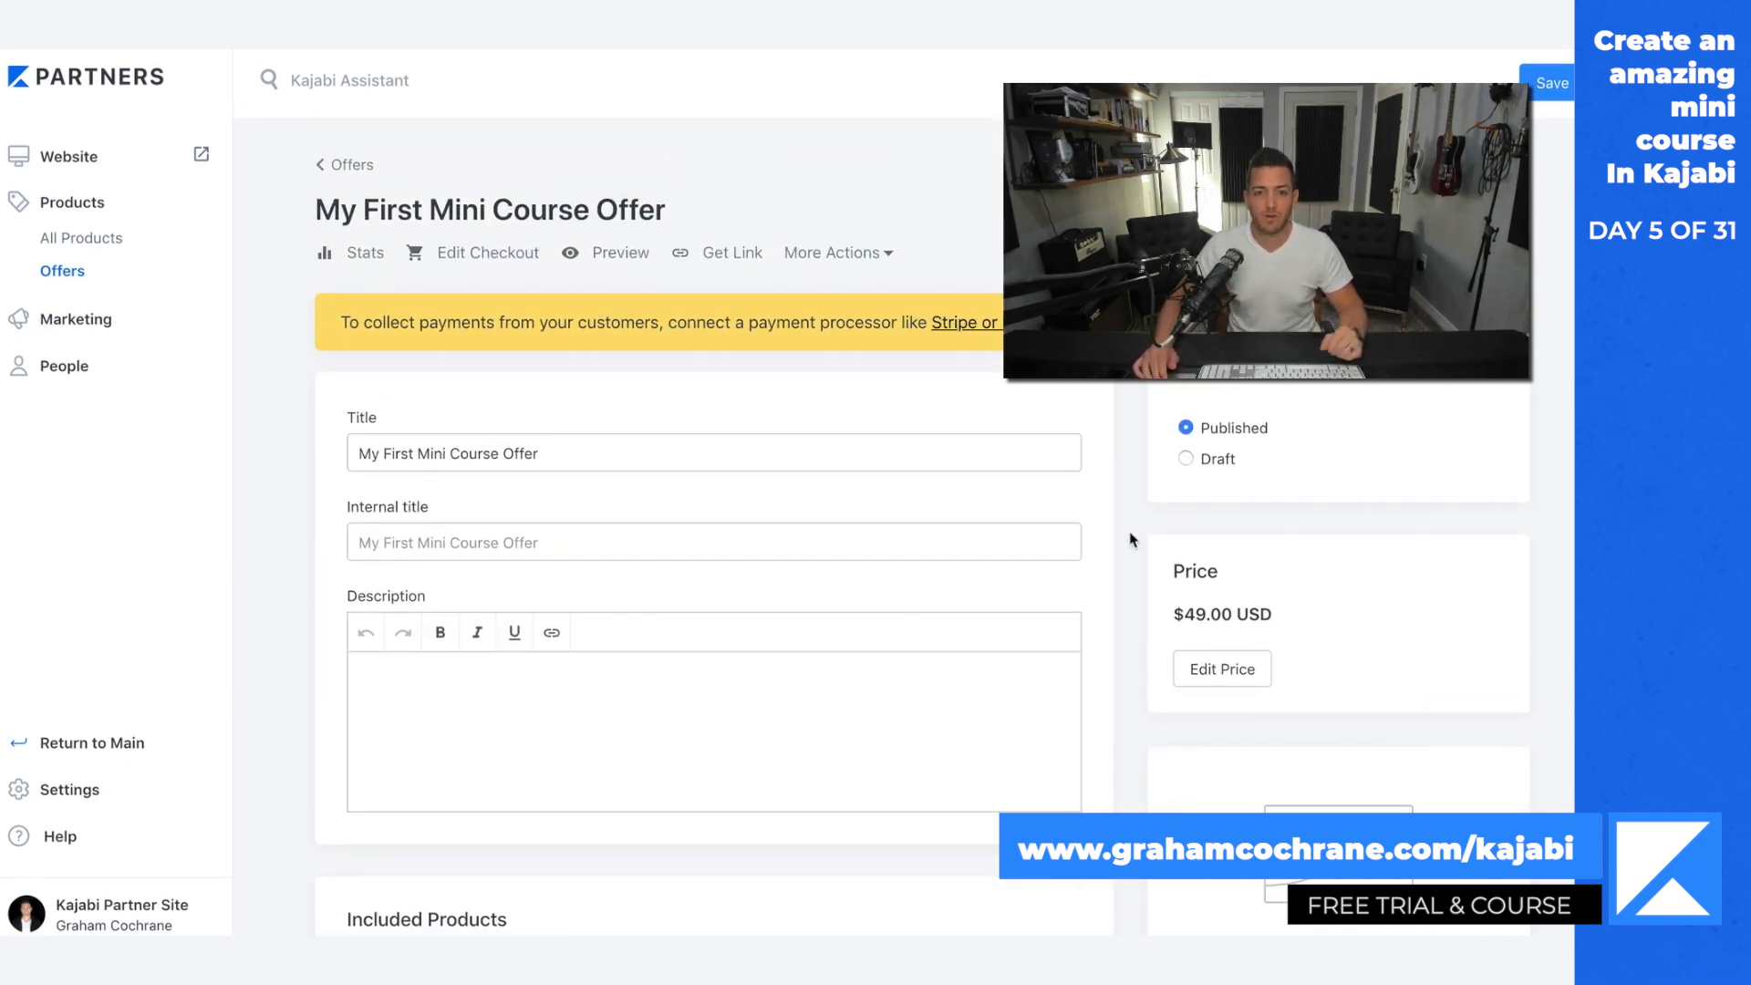
{"action": "scroll", "coordinate": [1150, 580], "scroll_direction": "down", "scroll_amount": 2}
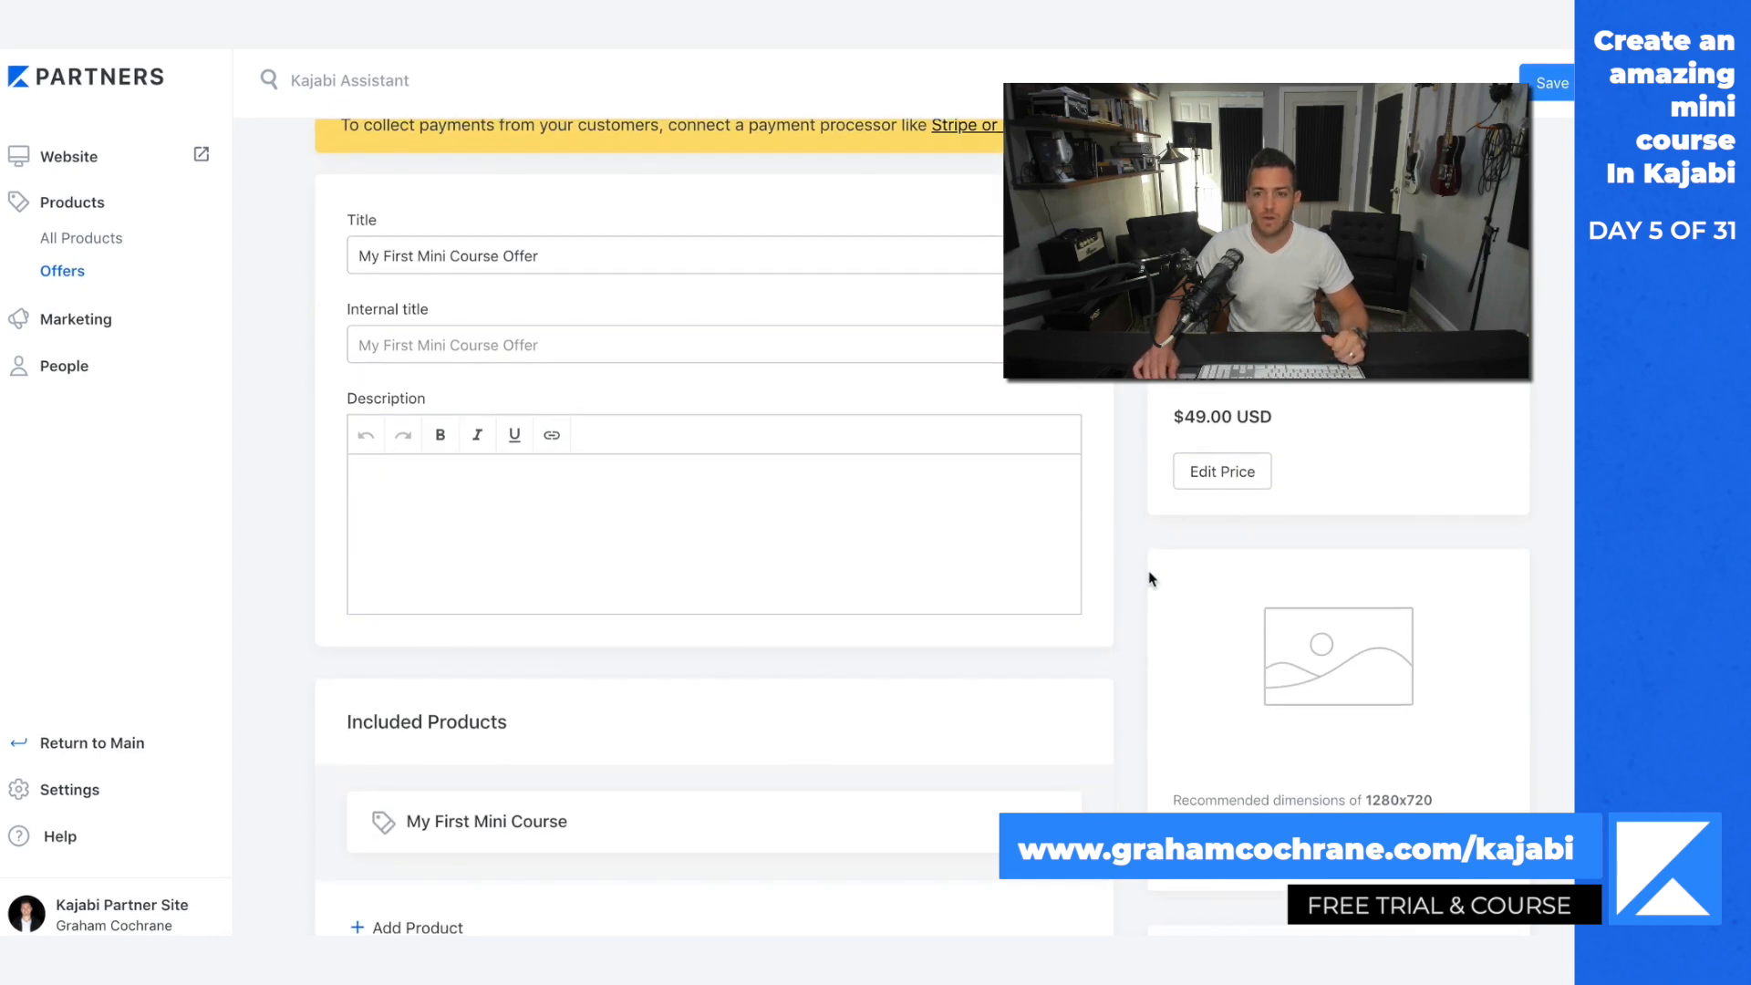
{"action": "scroll", "coordinate": [1149, 580], "scroll_direction": "up", "scroll_amount": 2}
{"action": "scroll", "coordinate": [1149, 579], "scroll_direction": "down", "scroll_amount": 4}
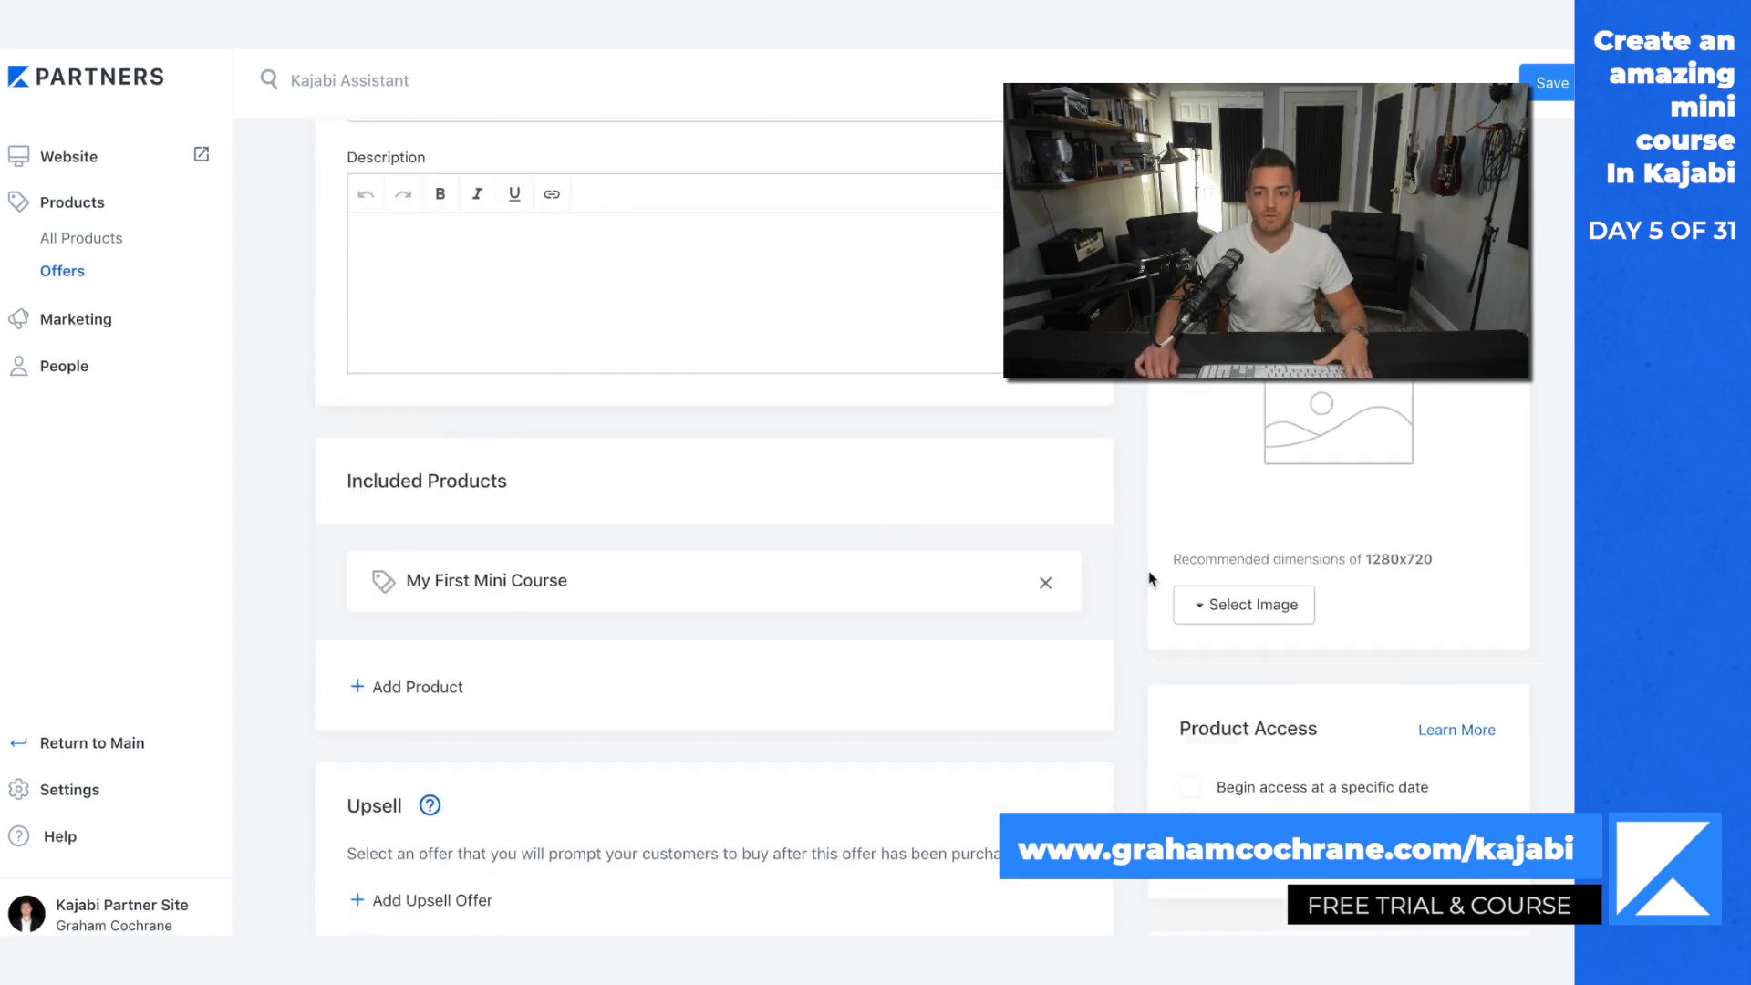
{"action": "scroll", "coordinate": [1149, 579], "scroll_direction": "up", "scroll_amount": 1}
{"action": "scroll", "coordinate": [1150, 579], "scroll_direction": "down", "scroll_amount": 1}
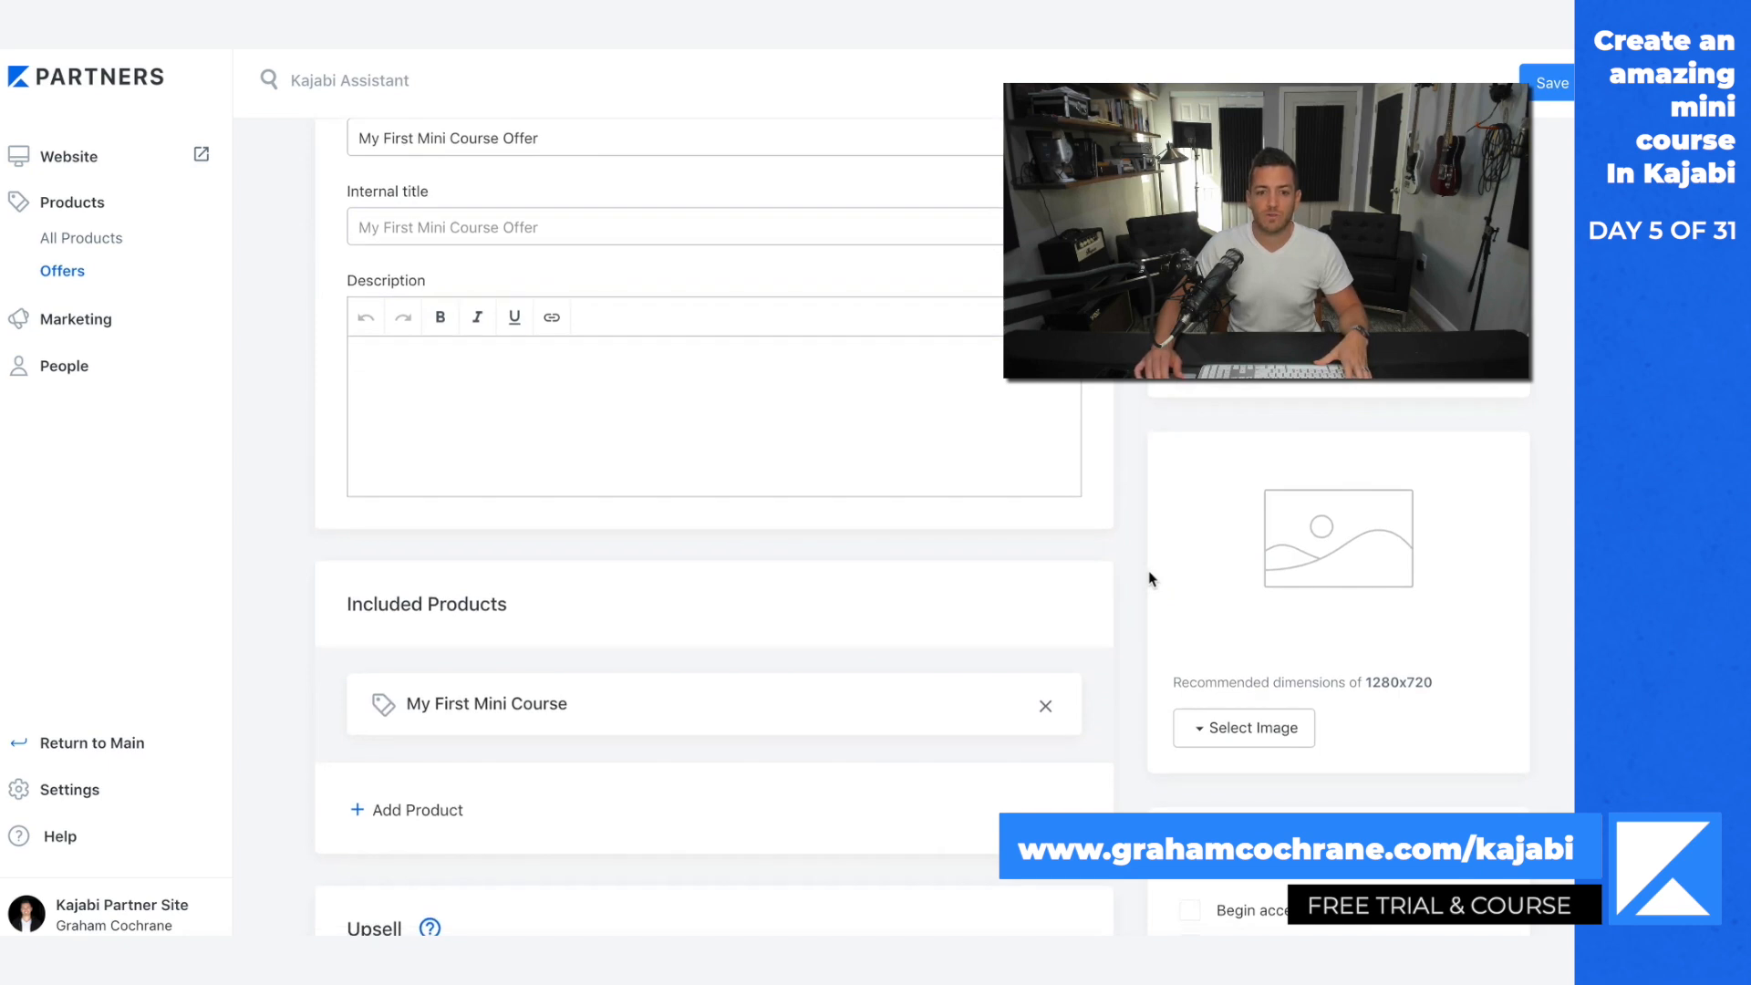
Step: Check the product list, start a new marketing pipeline and open the Sales Page OVO blueprint
{"action": "left_click", "coordinate": [100, 237]}
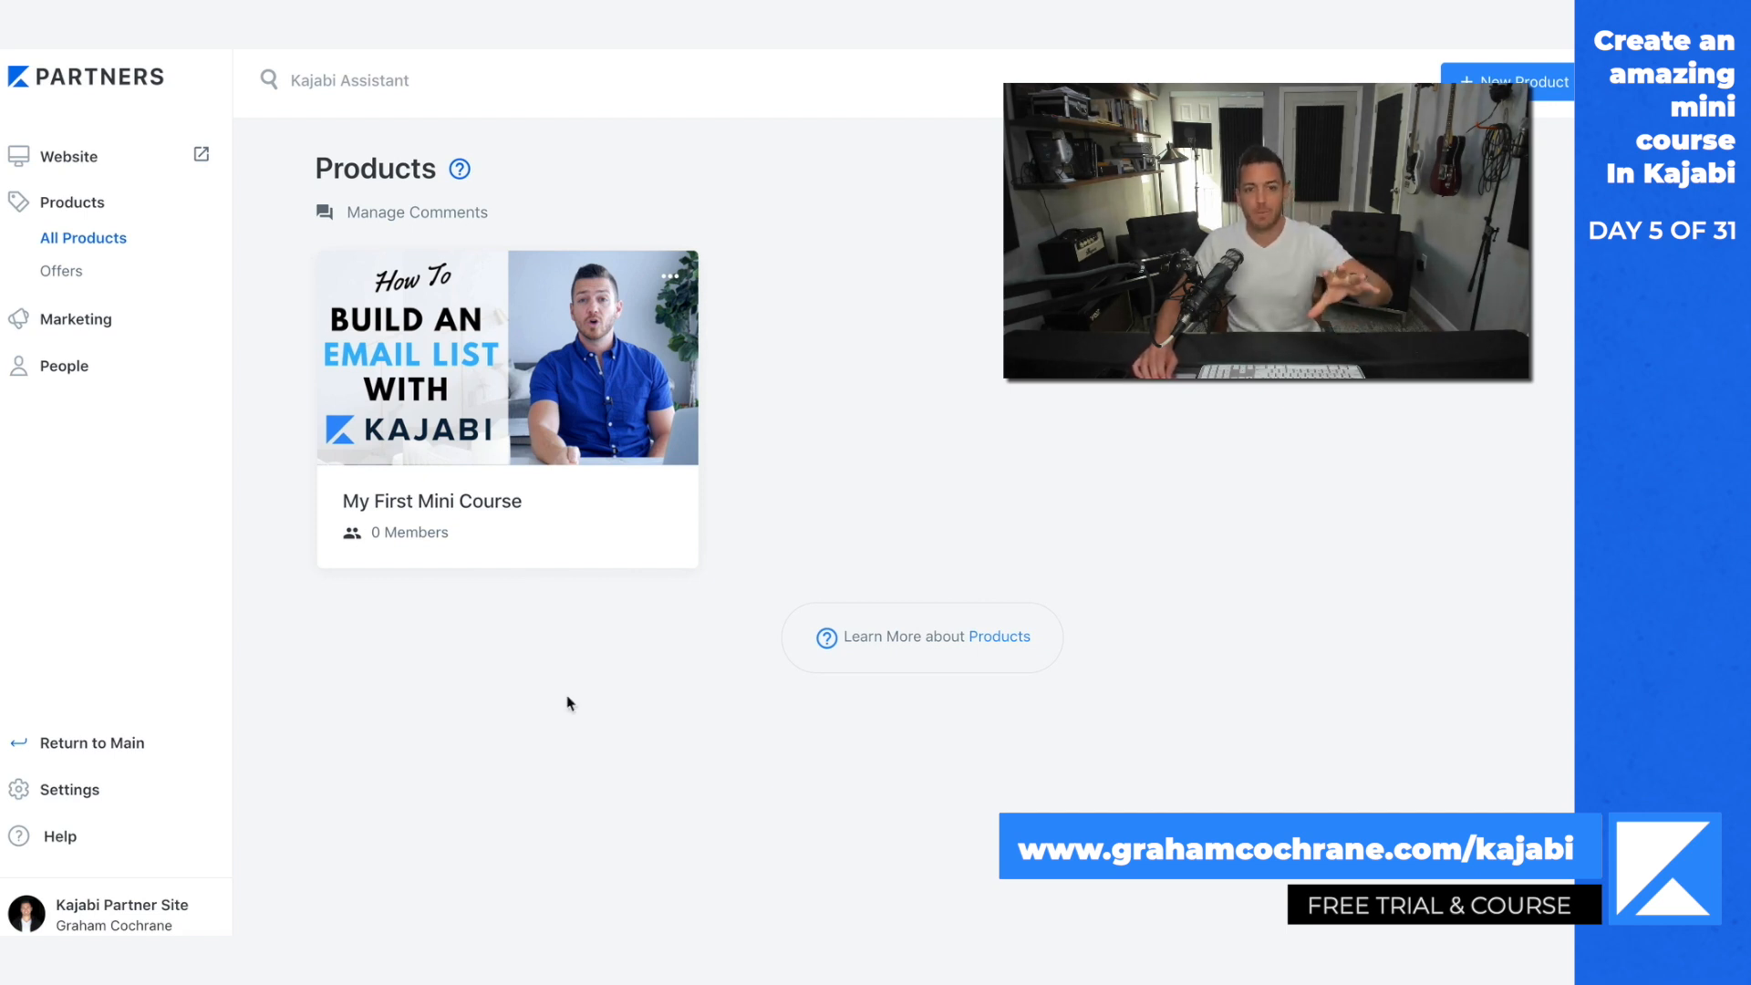
{"action": "left_click", "coordinate": [87, 319]}
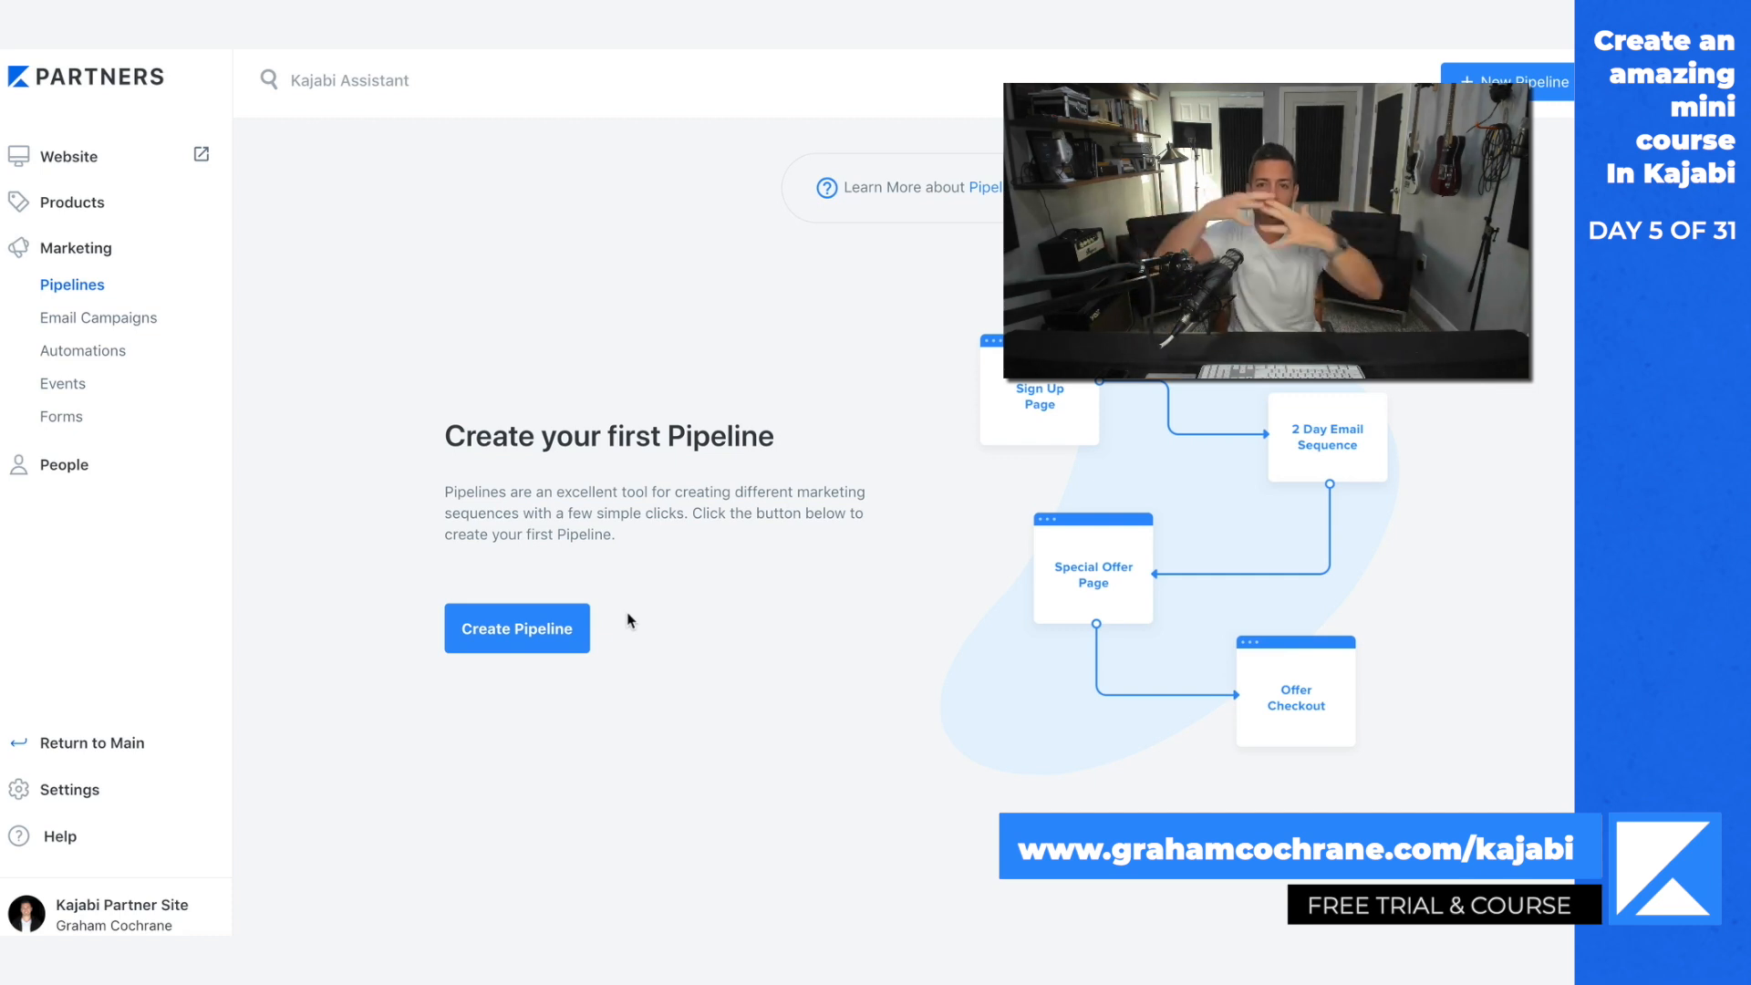
{"action": "left_click", "coordinate": [500, 636]}
{"action": "scroll", "coordinate": [712, 630], "scroll_direction": "down", "scroll_amount": 5}
{"action": "scroll", "coordinate": [715, 630], "scroll_direction": "up", "scroll_amount": 5}
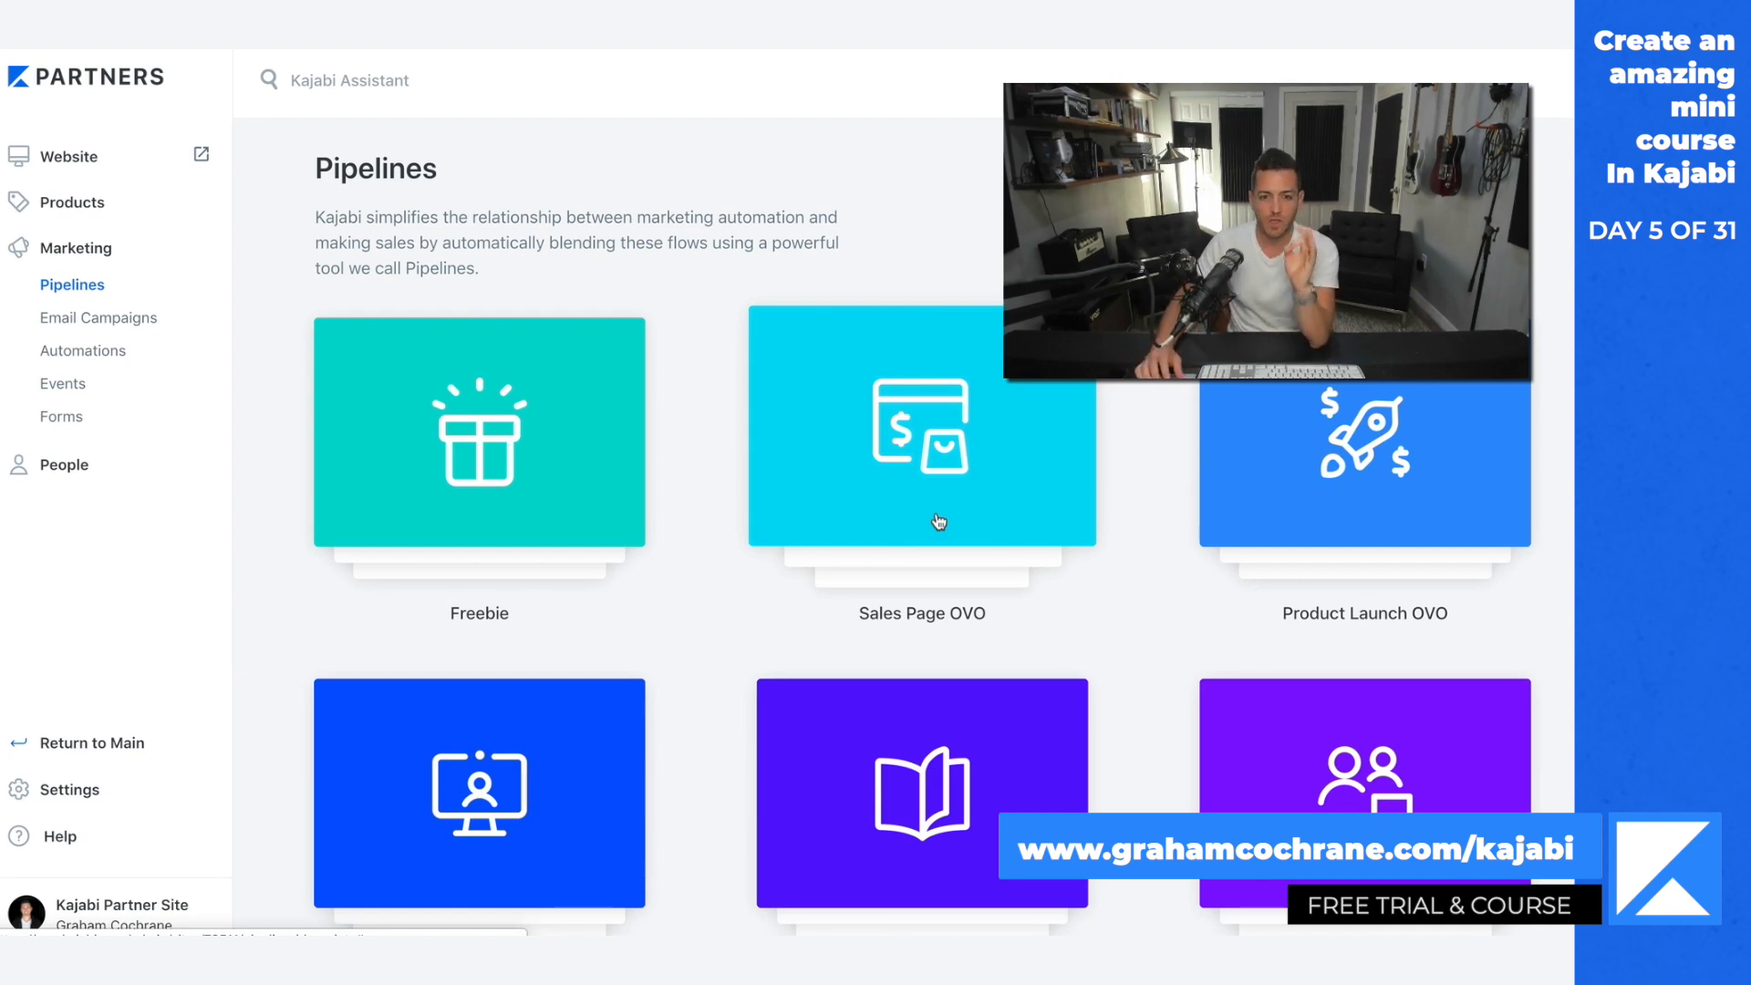
{"action": "left_click", "coordinate": [939, 521]}
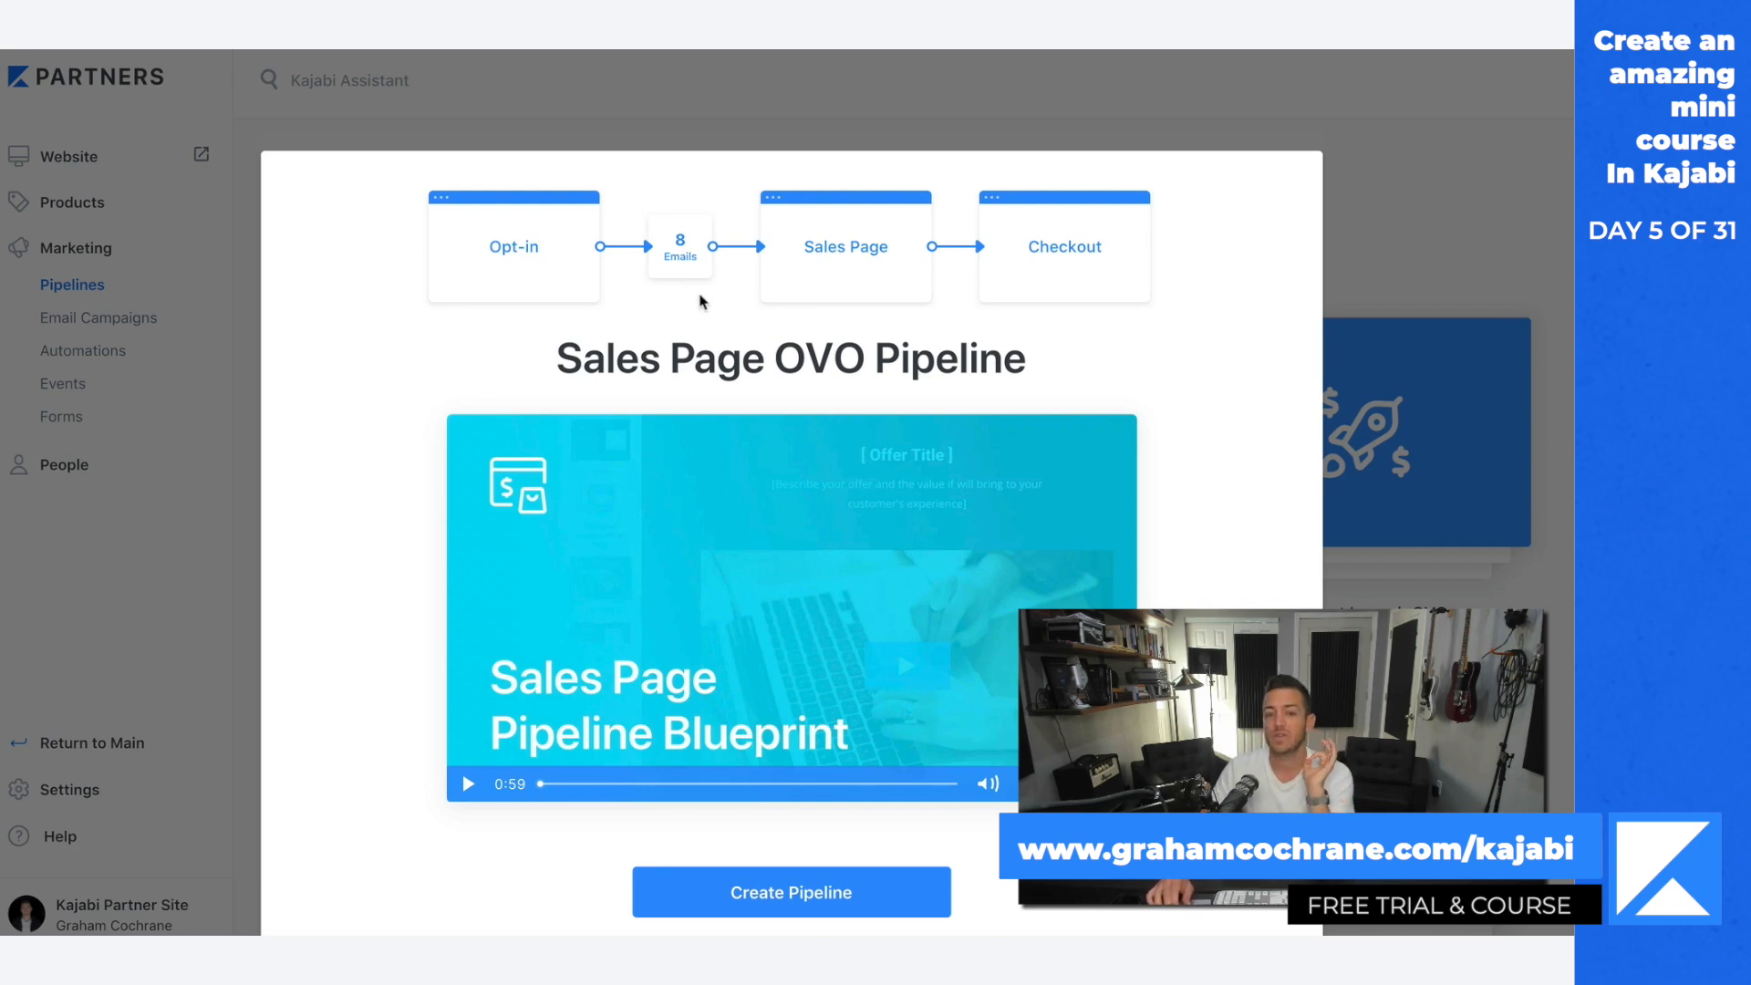
Step: Generate the Sales Page OVO pipeline with My First Mini Course Offer as the offer to sell
{"action": "scroll", "coordinate": [1193, 422], "scroll_direction": "down", "scroll_amount": 1}
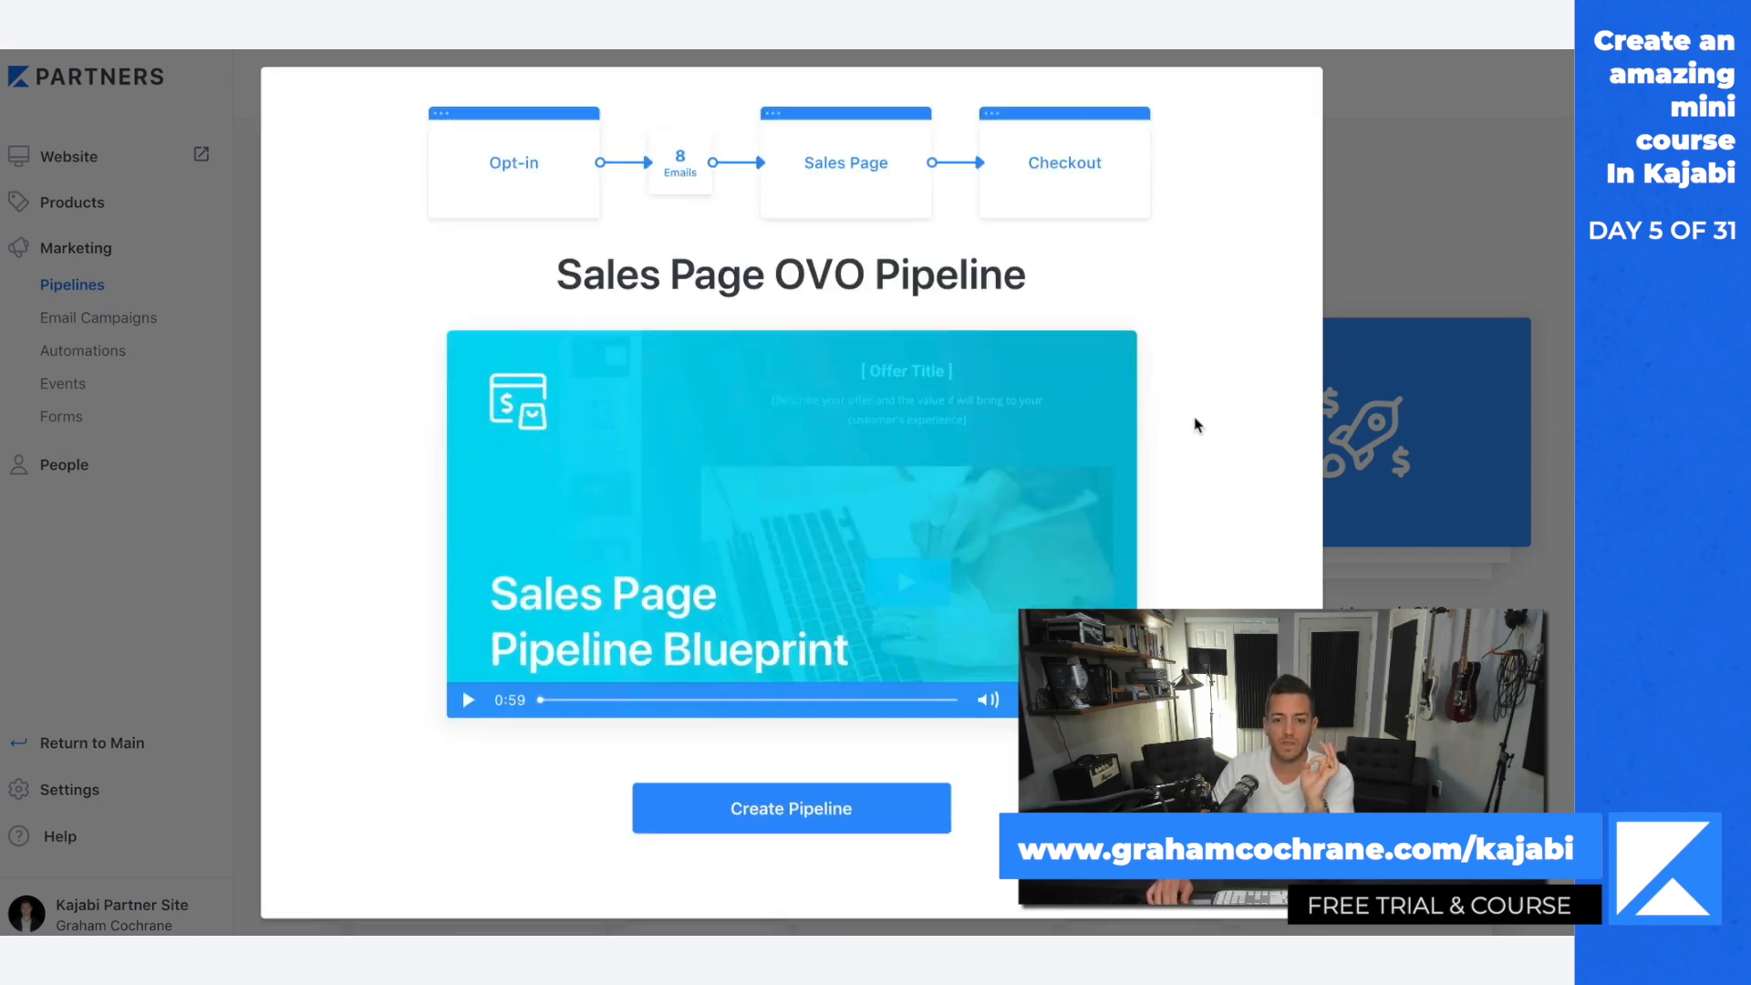
{"action": "left_click", "coordinate": [825, 801]}
{"action": "left_click", "coordinate": [1091, 655]}
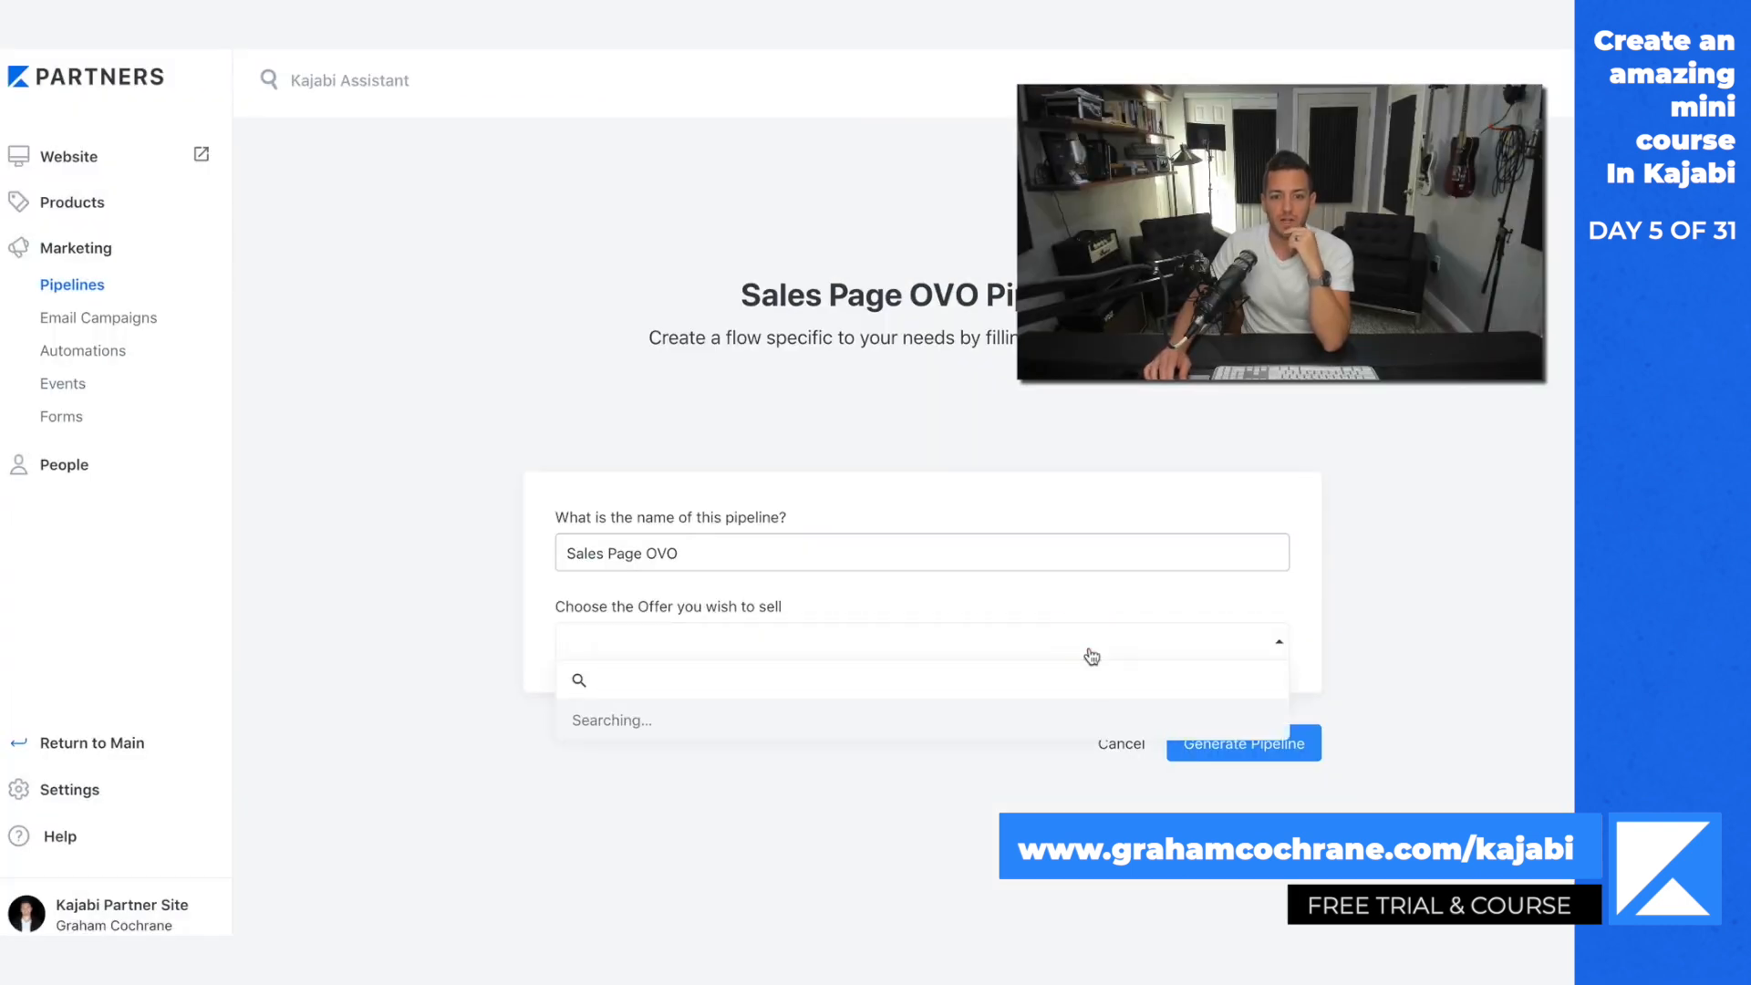
{"action": "left_click", "coordinate": [808, 743]}
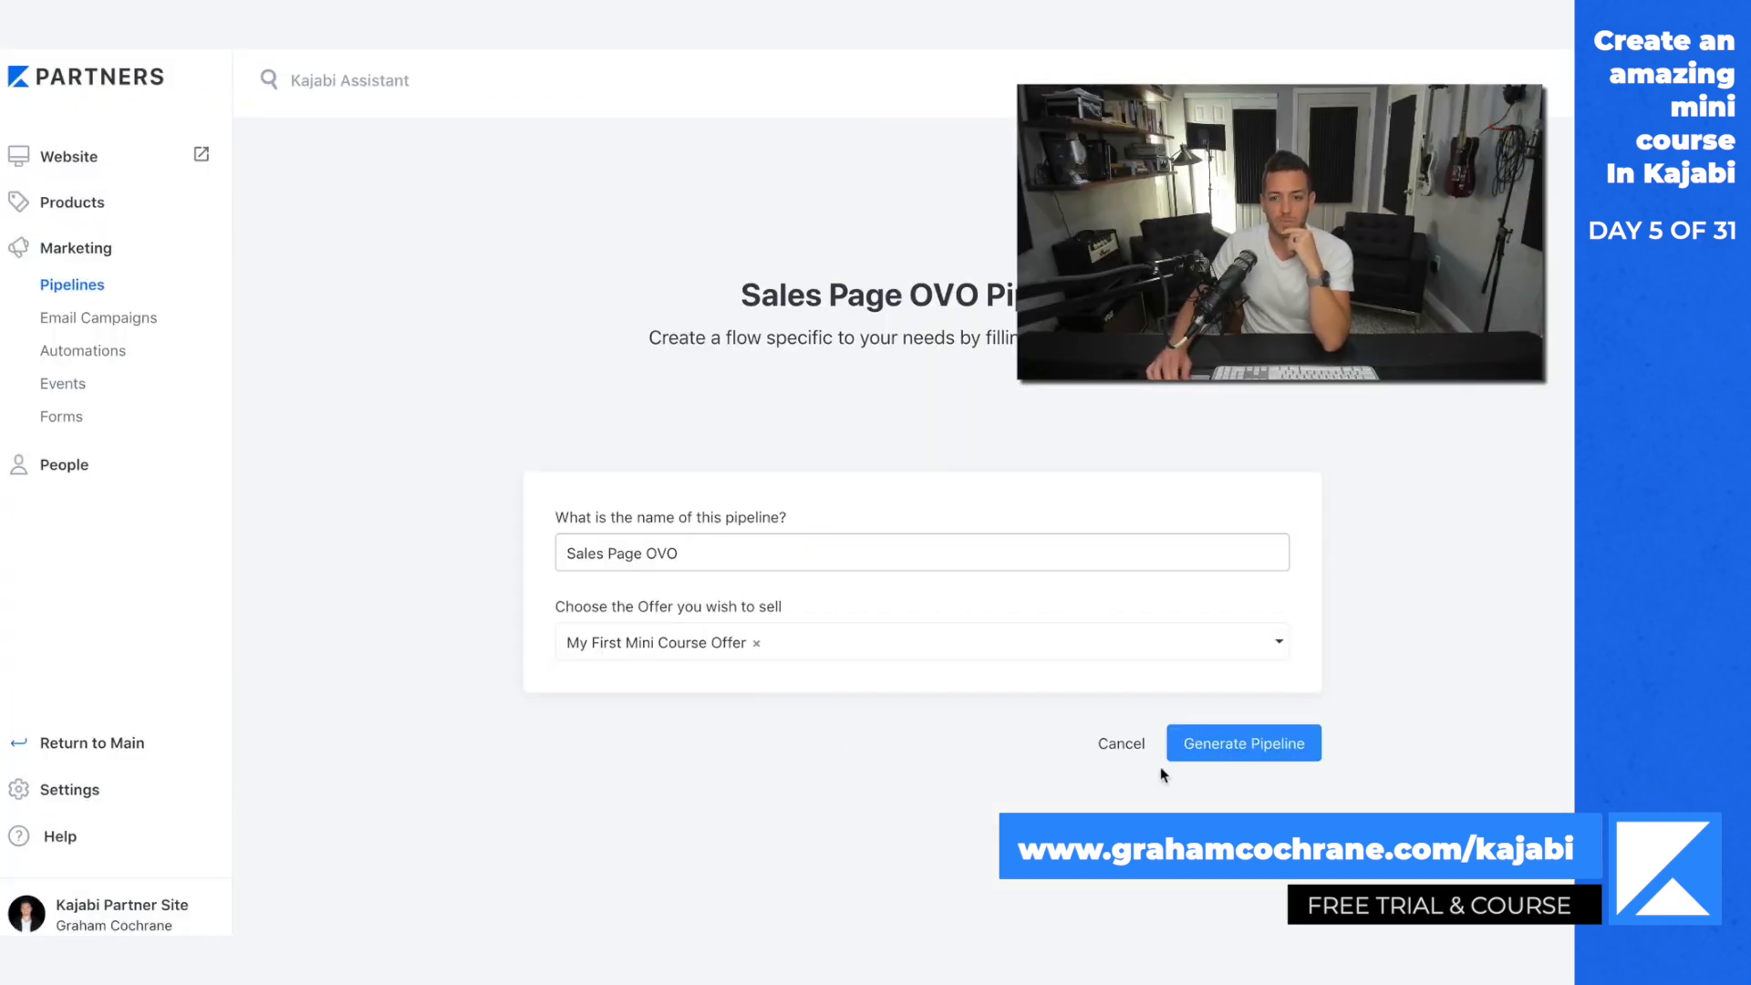
{"action": "left_click", "coordinate": [1276, 746]}
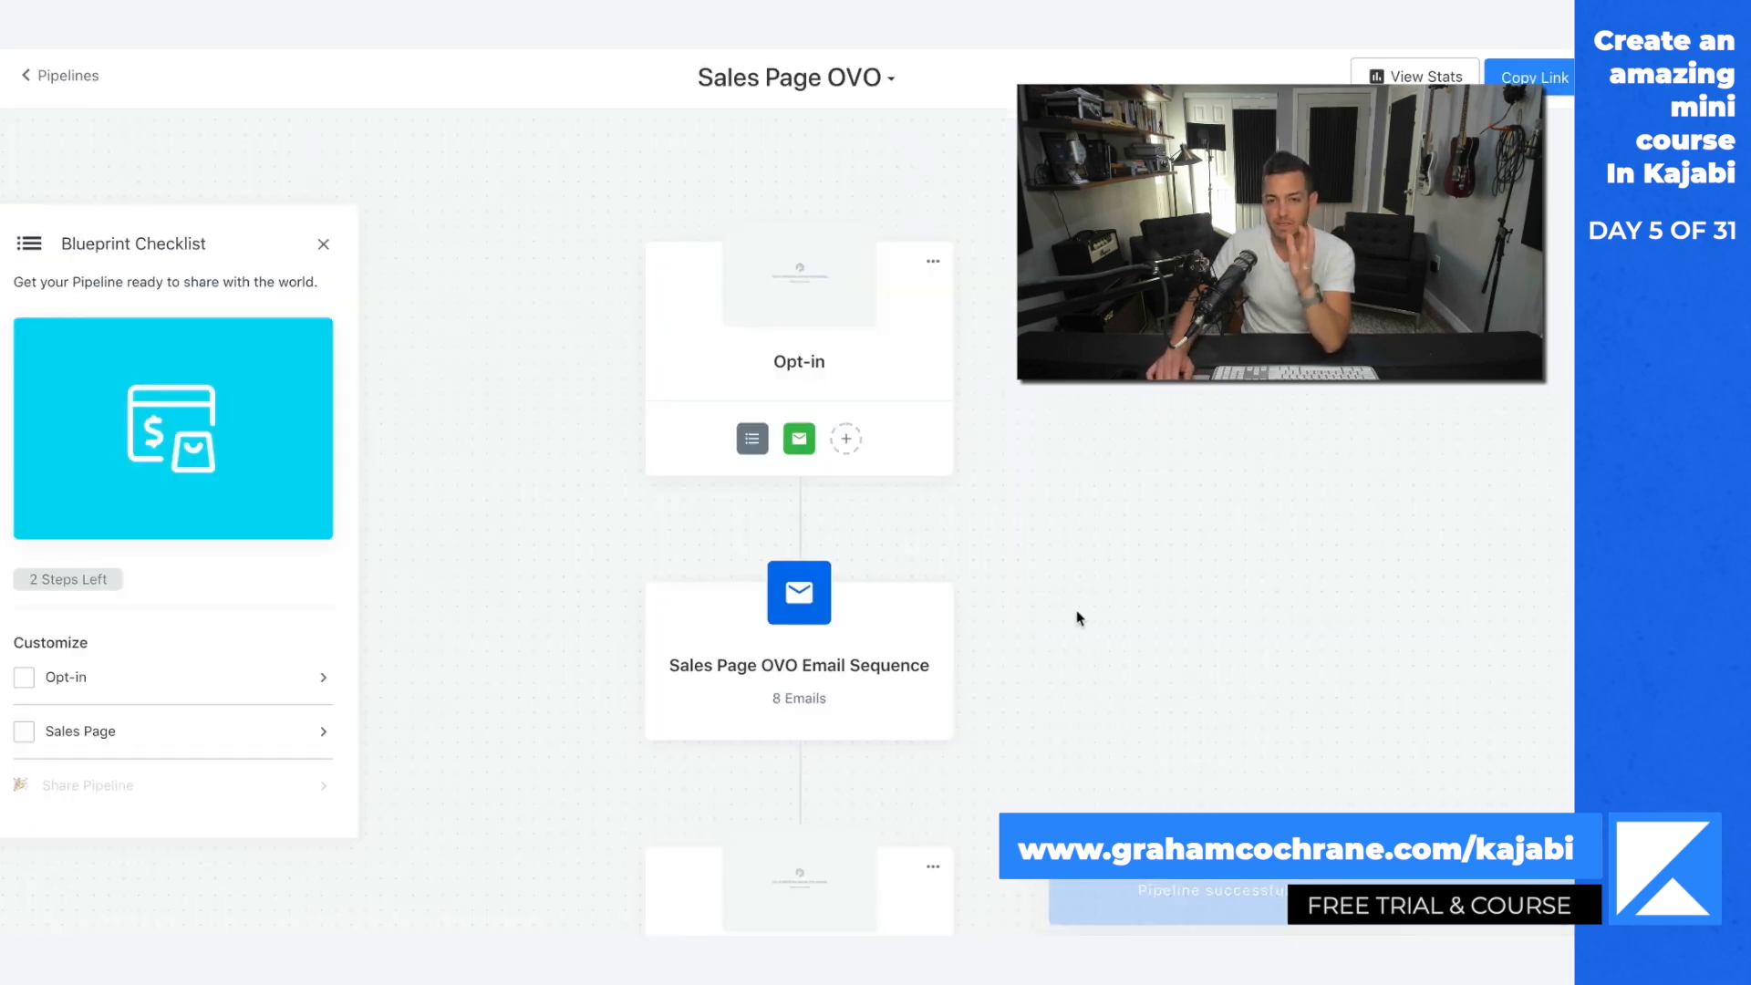
Step: Look over the Sales Page OVO pipeline from the opt-in through the email sequence and sales page to the offer checkout
{"action": "scroll", "coordinate": [1076, 617], "scroll_direction": "down", "scroll_amount": 3}
{"action": "scroll", "coordinate": [1076, 617], "scroll_direction": "up", "scroll_amount": 3}
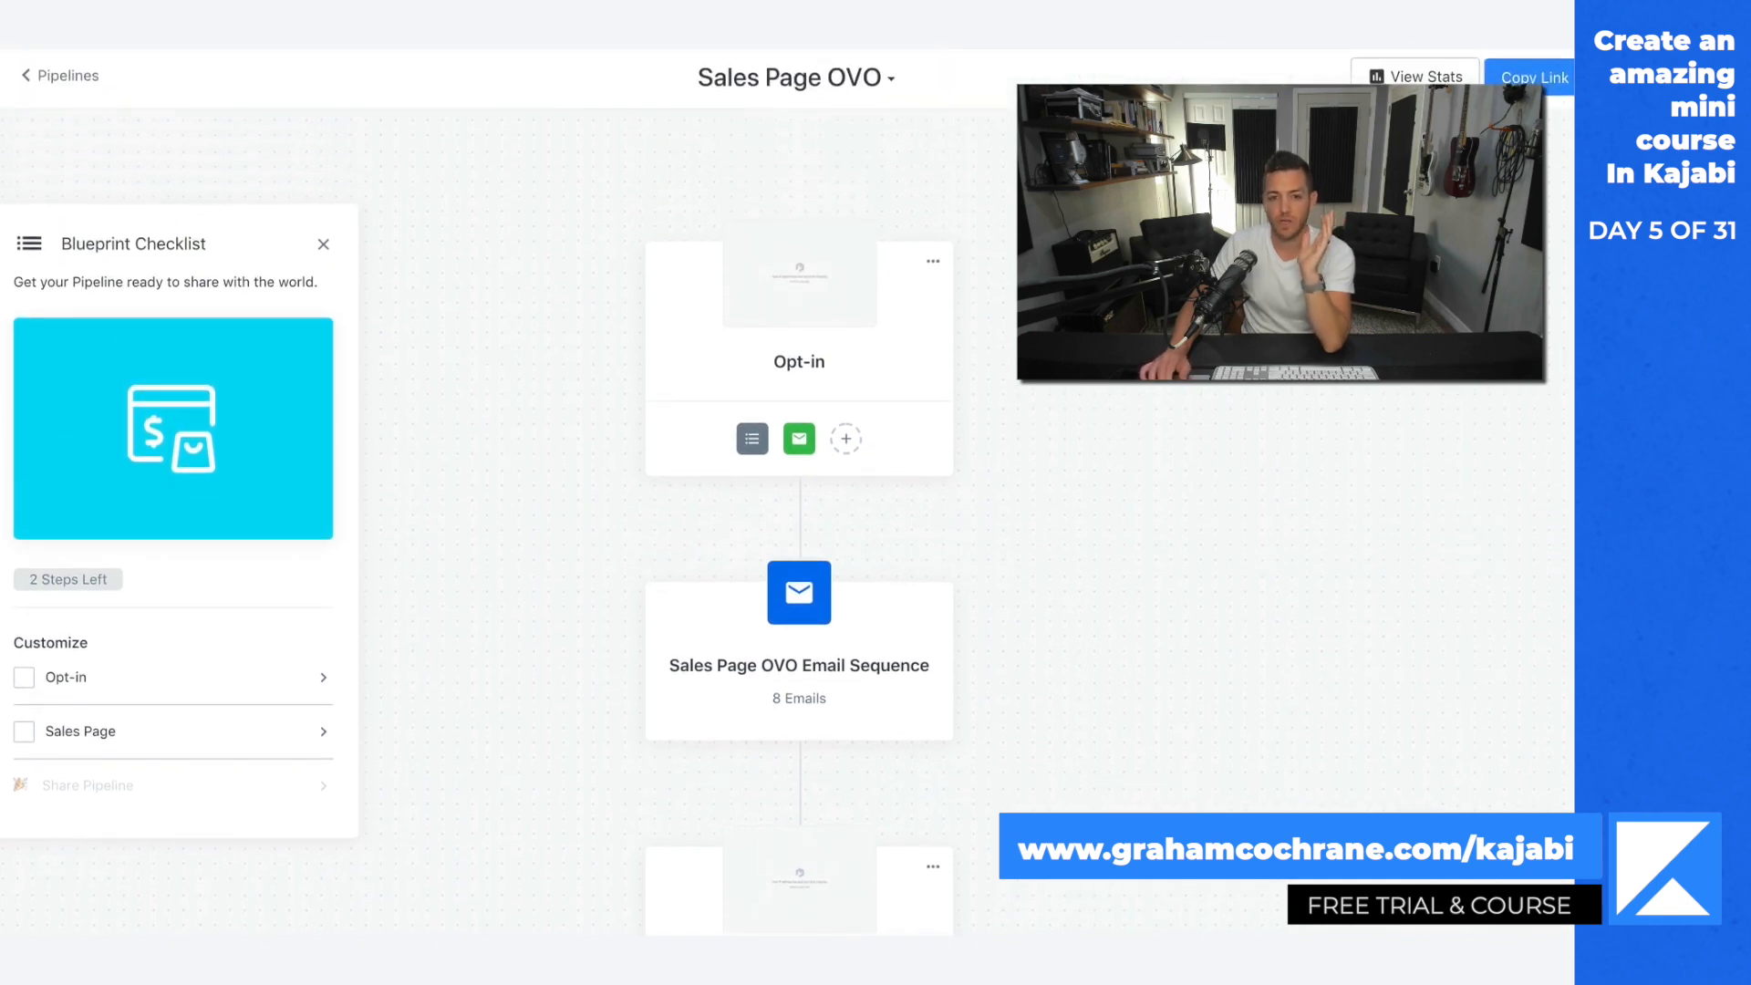
{"action": "scroll", "coordinate": [835, 351], "scroll_direction": "down", "scroll_amount": 3}
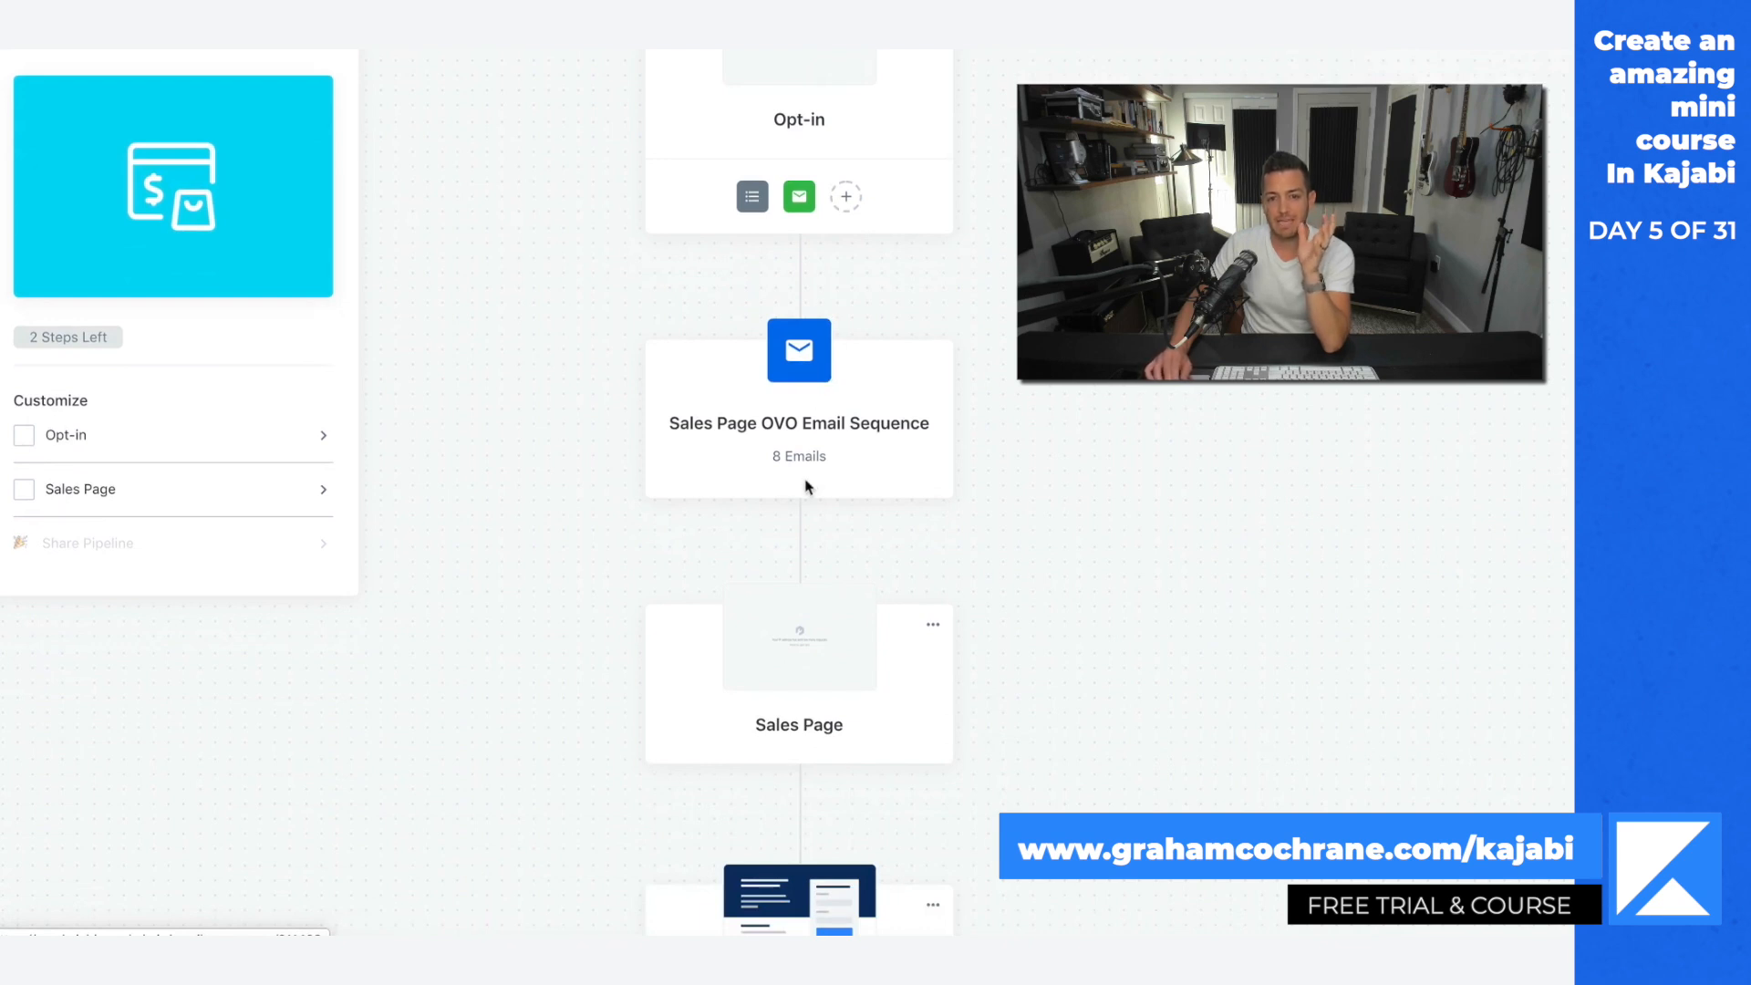
{"action": "scroll", "coordinate": [740, 517], "scroll_direction": "down", "scroll_amount": 2}
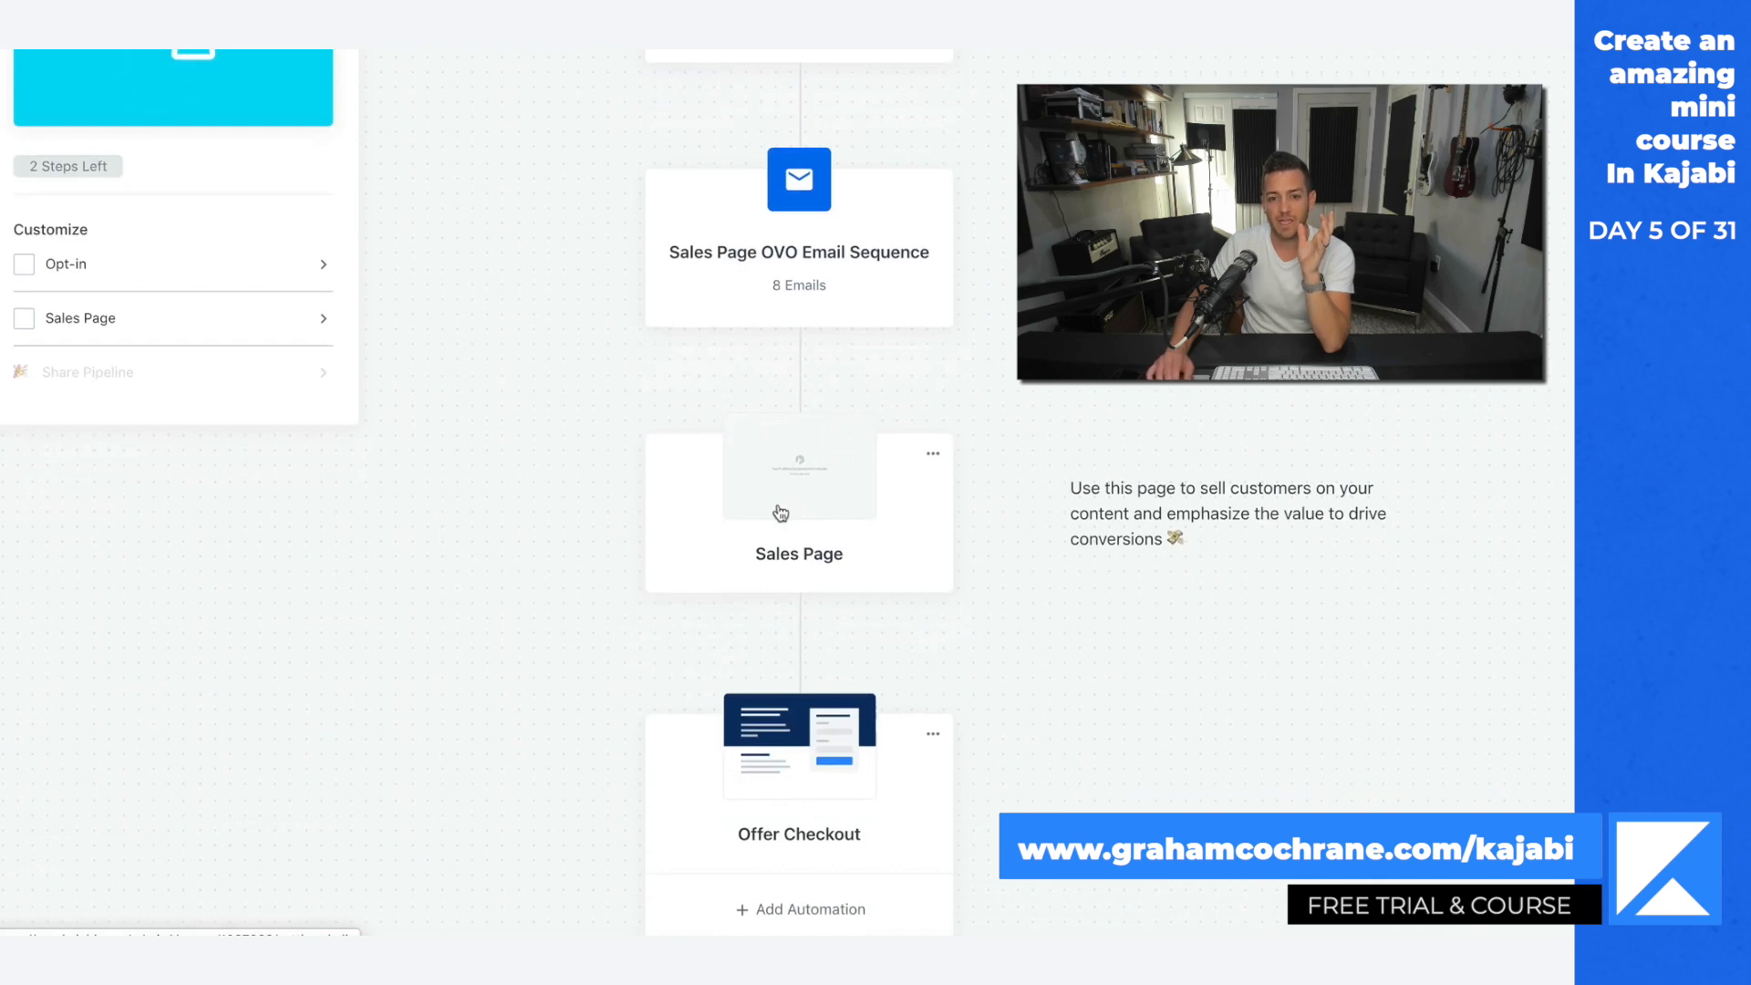
{"action": "scroll", "coordinate": [780, 514], "scroll_direction": "down", "scroll_amount": 3}
{"action": "scroll", "coordinate": [786, 542], "scroll_direction": "up", "scroll_amount": 10}
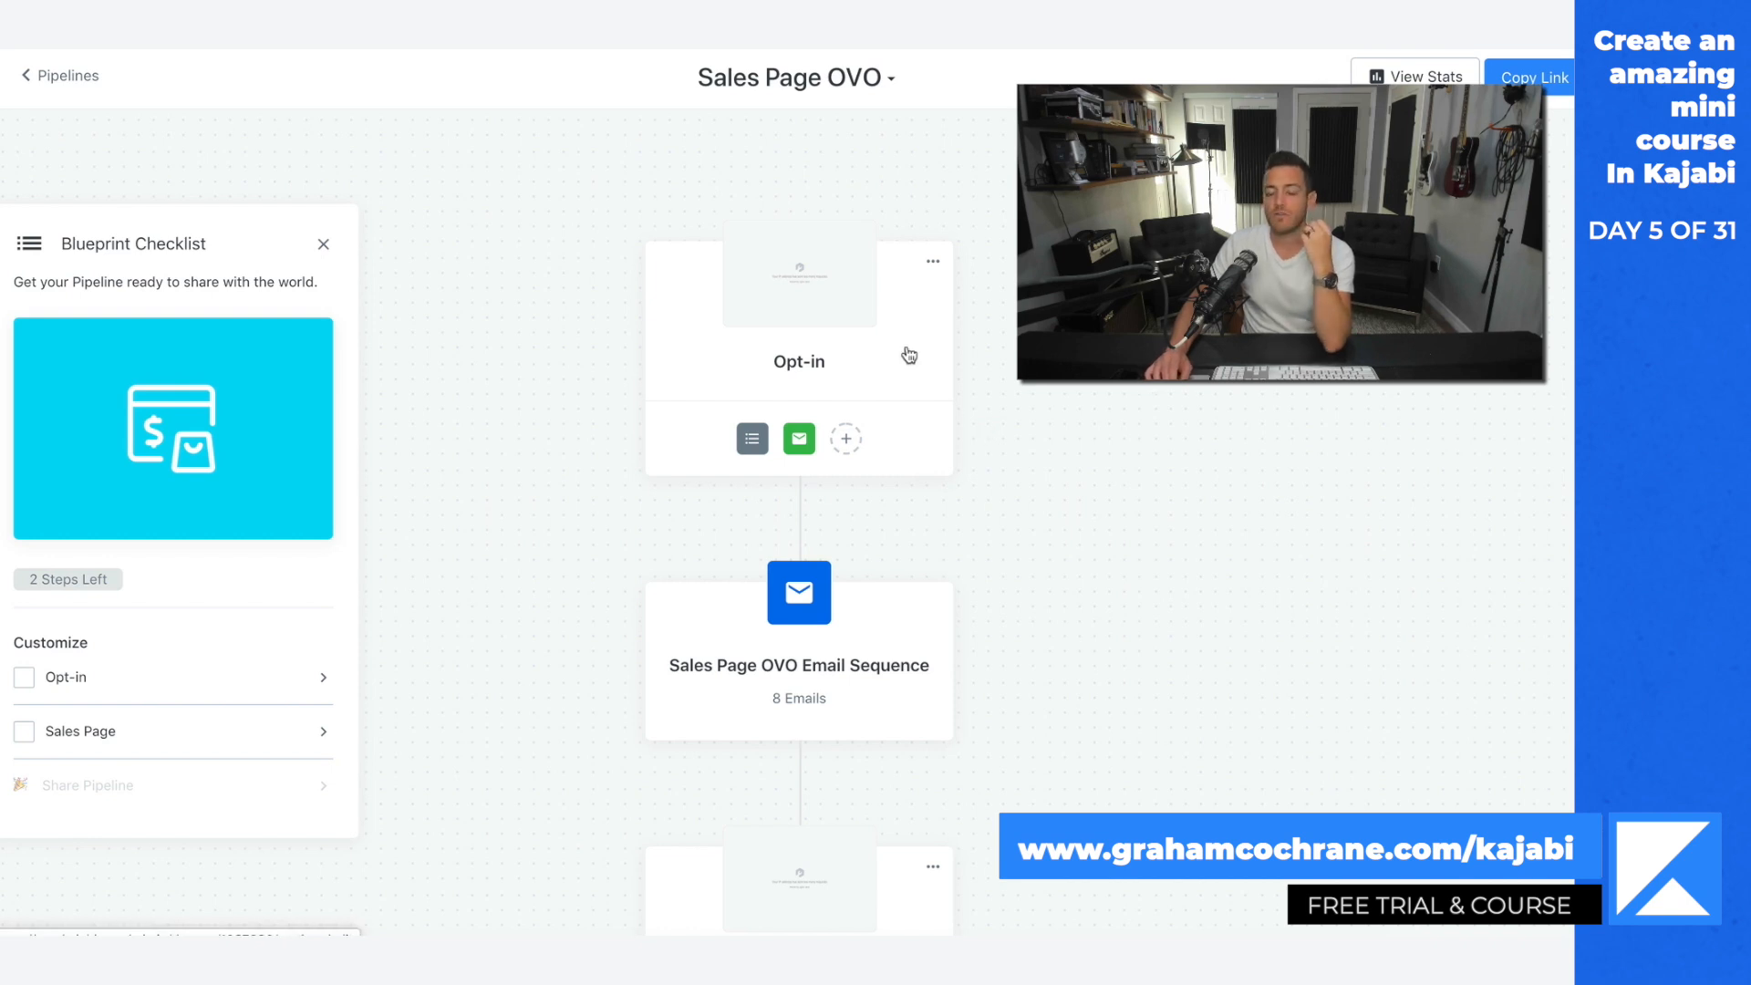
Step: Open the pipeline's Opt-in page and examine the Opt In Form's heading, subheading, form, thank-you page and button text settings
{"action": "left_click", "coordinate": [821, 316]}
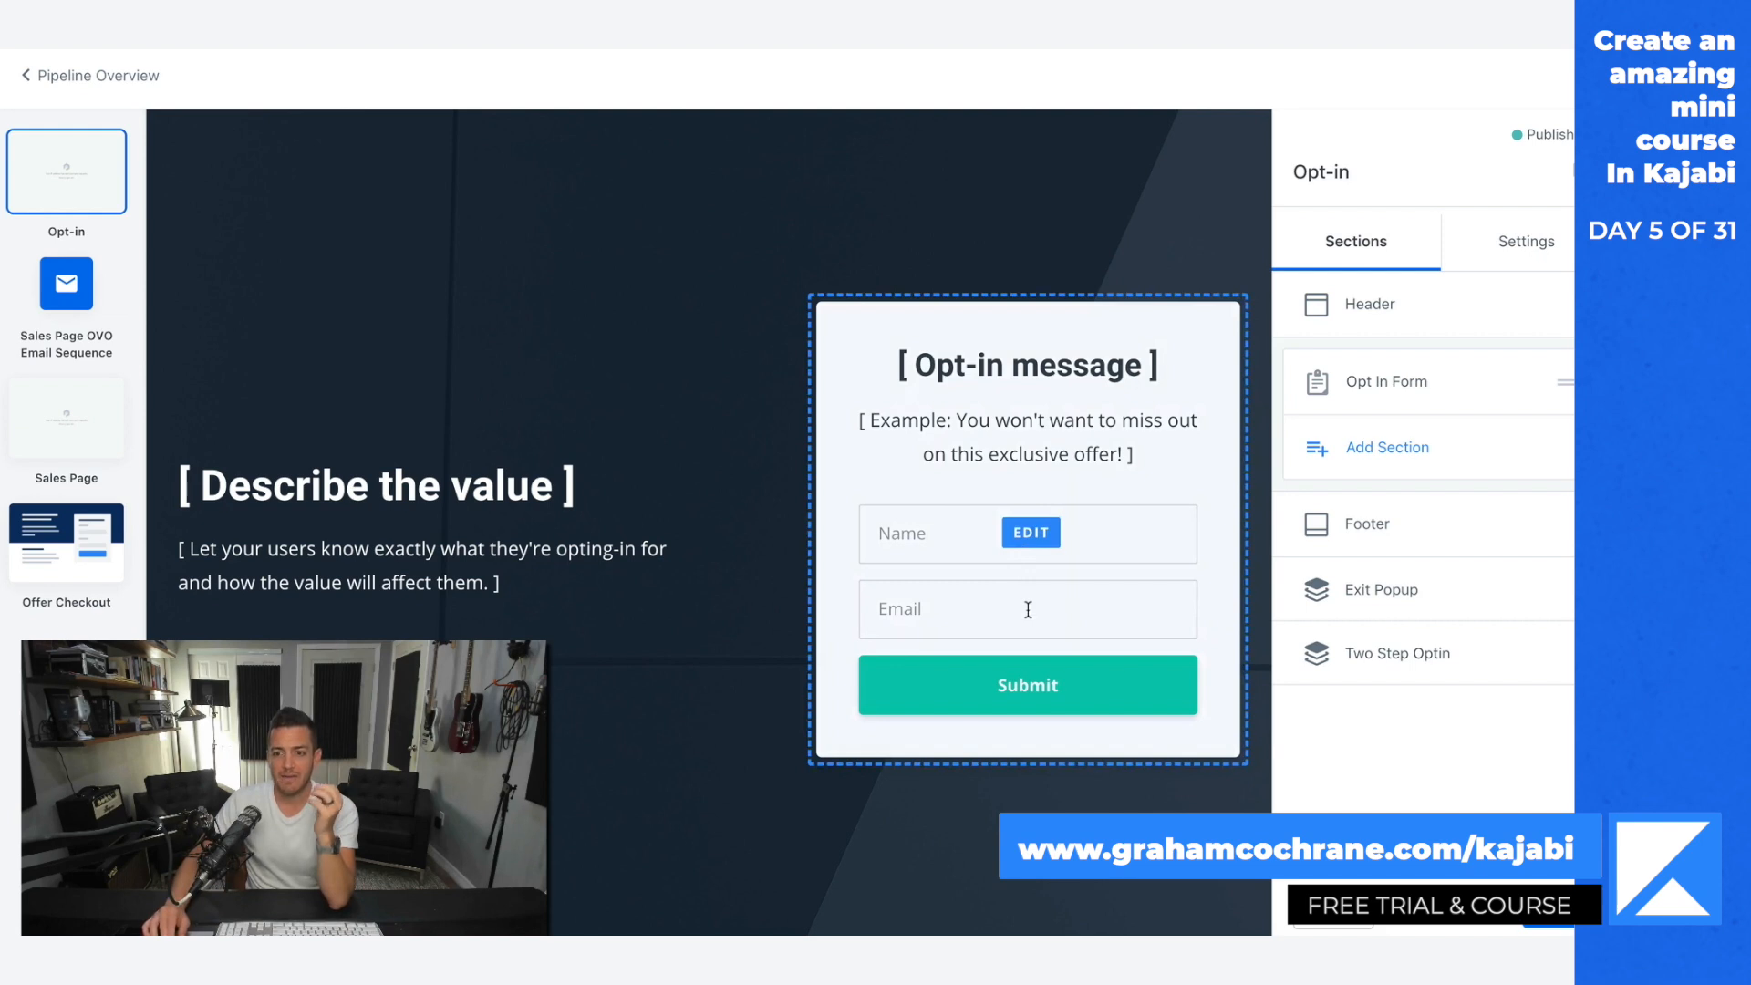
{"action": "left_click", "coordinate": [1361, 392]}
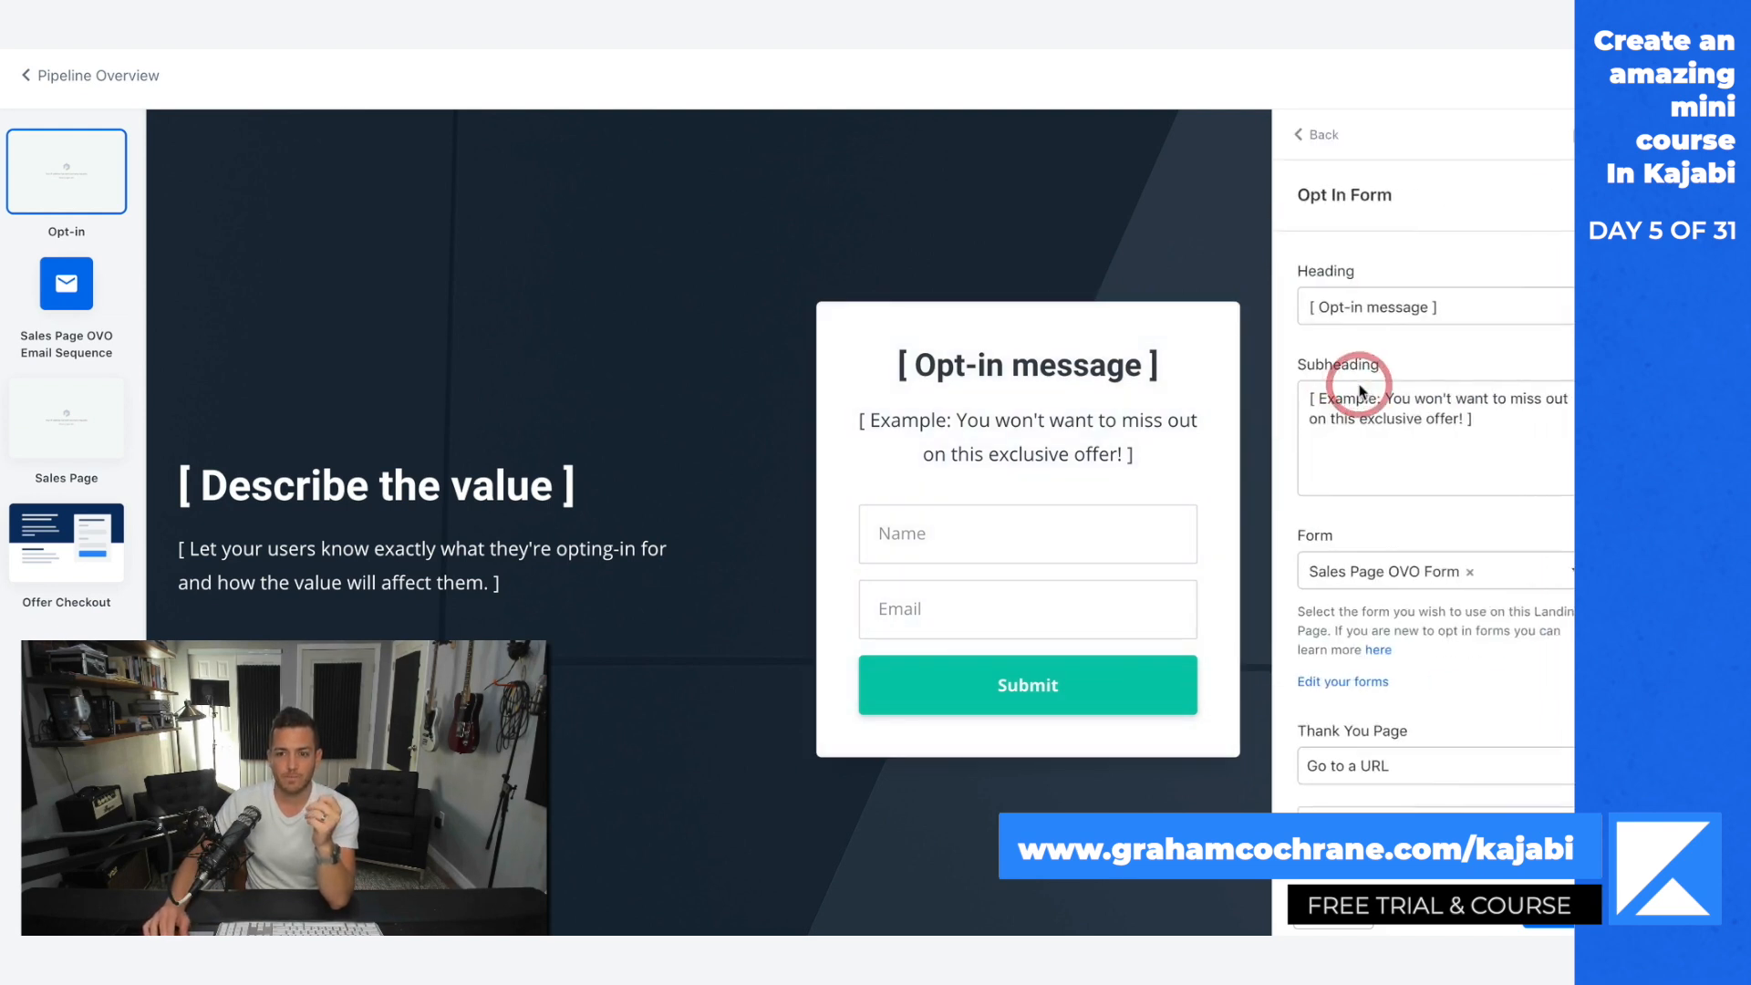
{"action": "scroll", "coordinate": [1442, 597], "scroll_direction": "down", "scroll_amount": 2}
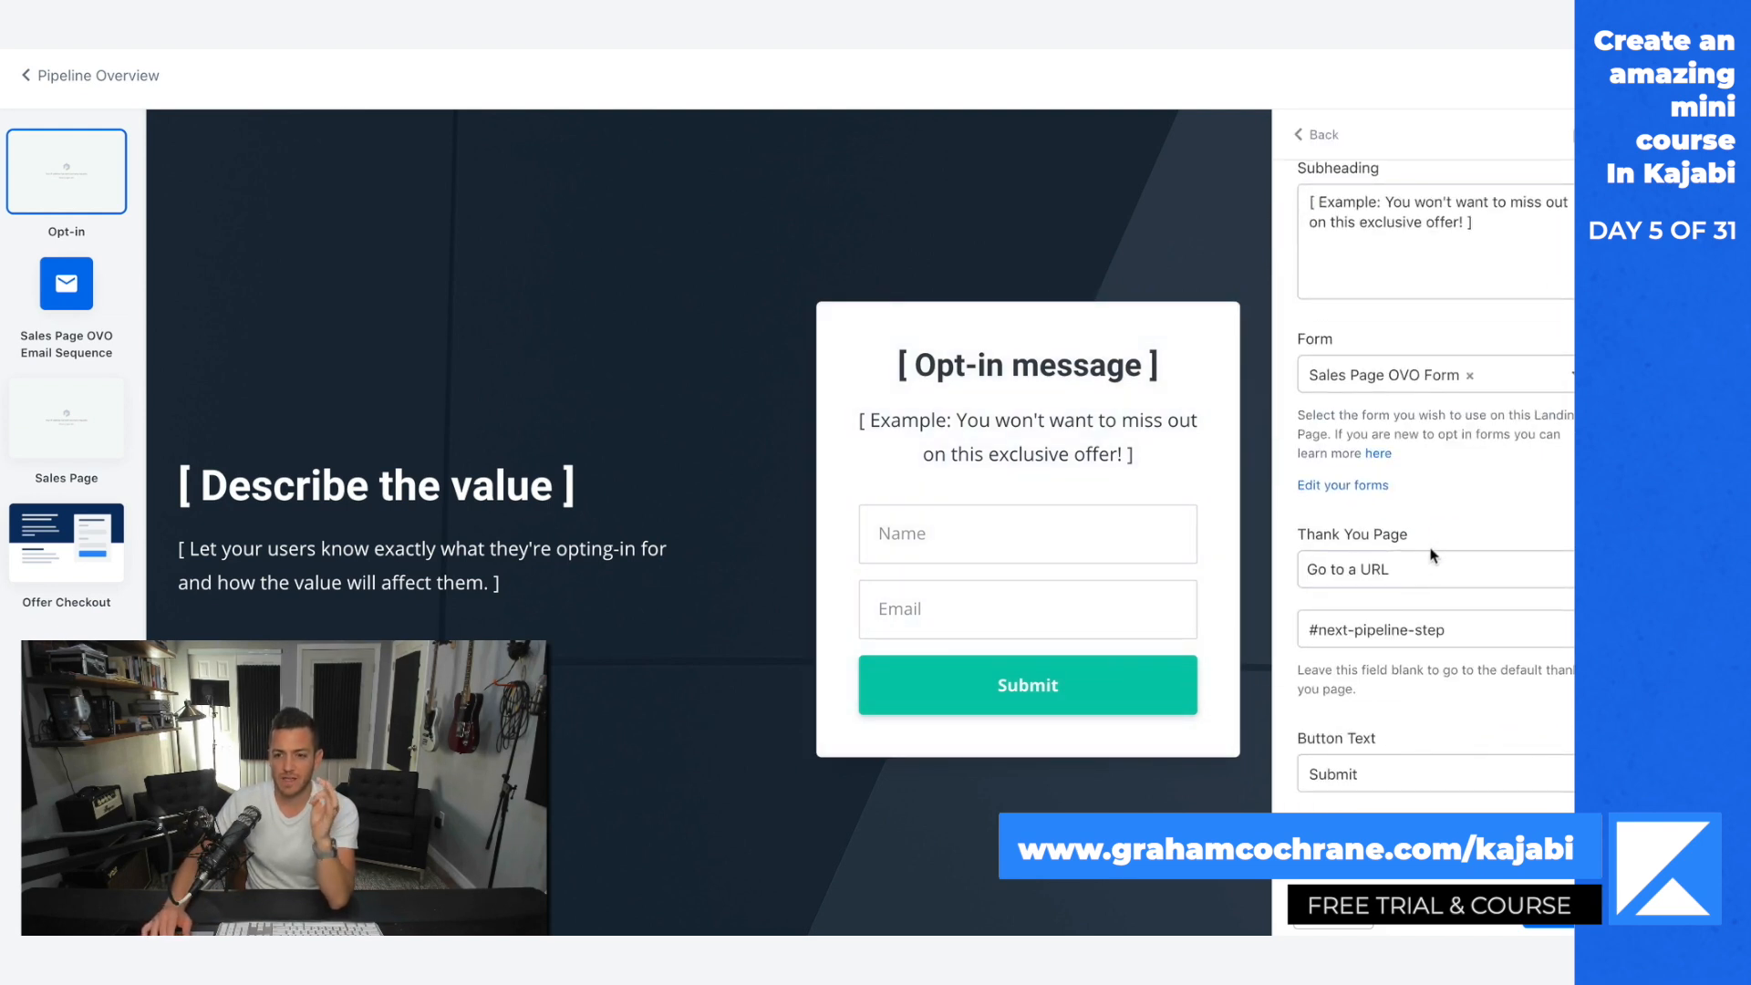
{"action": "scroll", "coordinate": [1439, 638], "scroll_direction": "down", "scroll_amount": 5}
{"action": "scroll", "coordinate": [1334, 650], "scroll_direction": "up", "scroll_amount": 7}
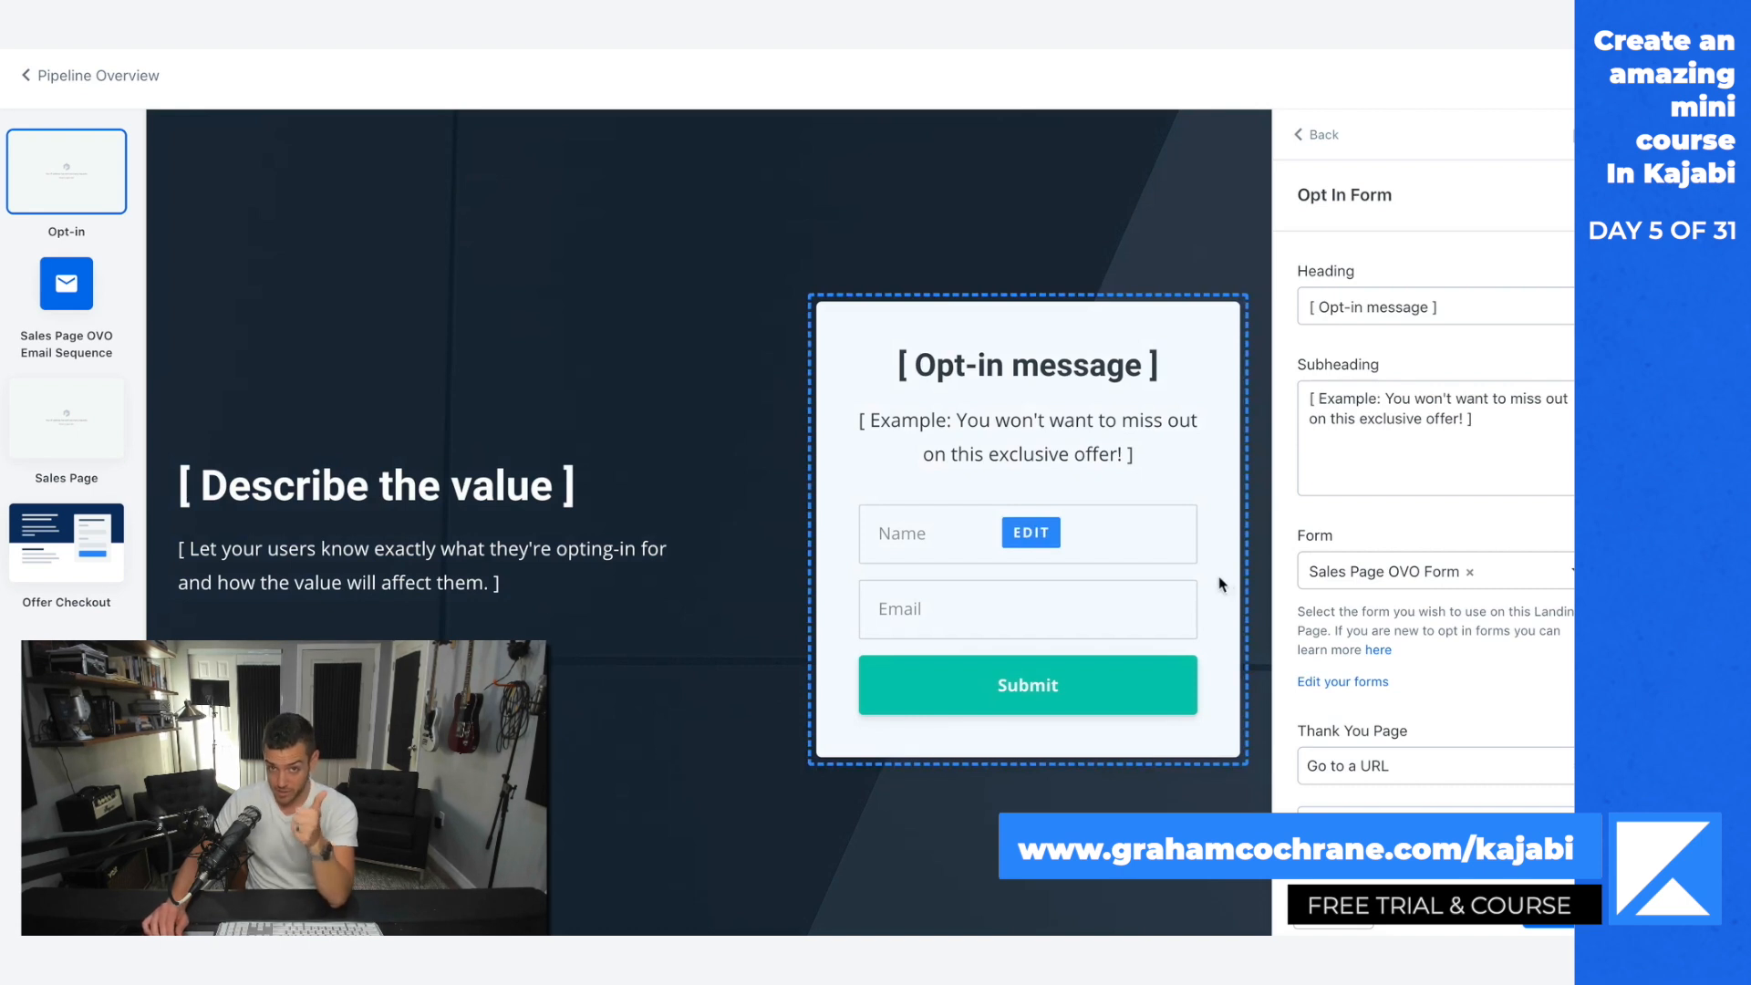
Step: Open Email #1: Your Why in the Sales Page OVO Email Sequence and read its subject, goal and template text
{"action": "left_click", "coordinate": [65, 304]}
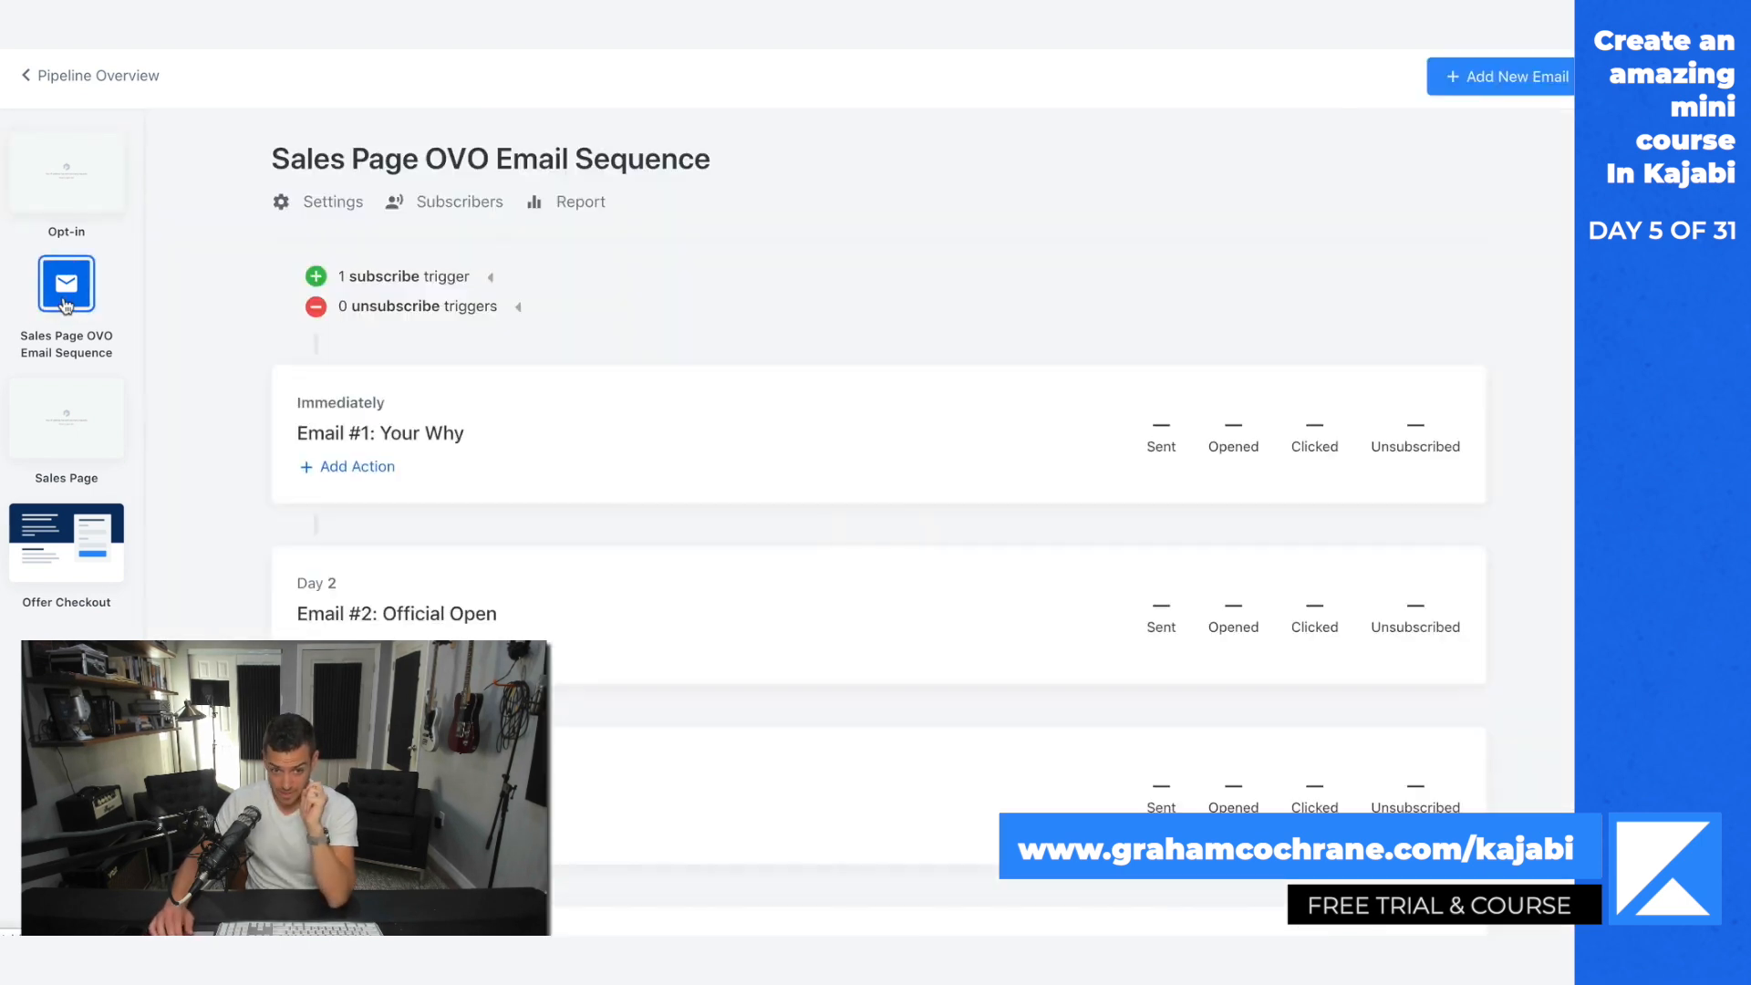
{"action": "left_click", "coordinate": [403, 437]}
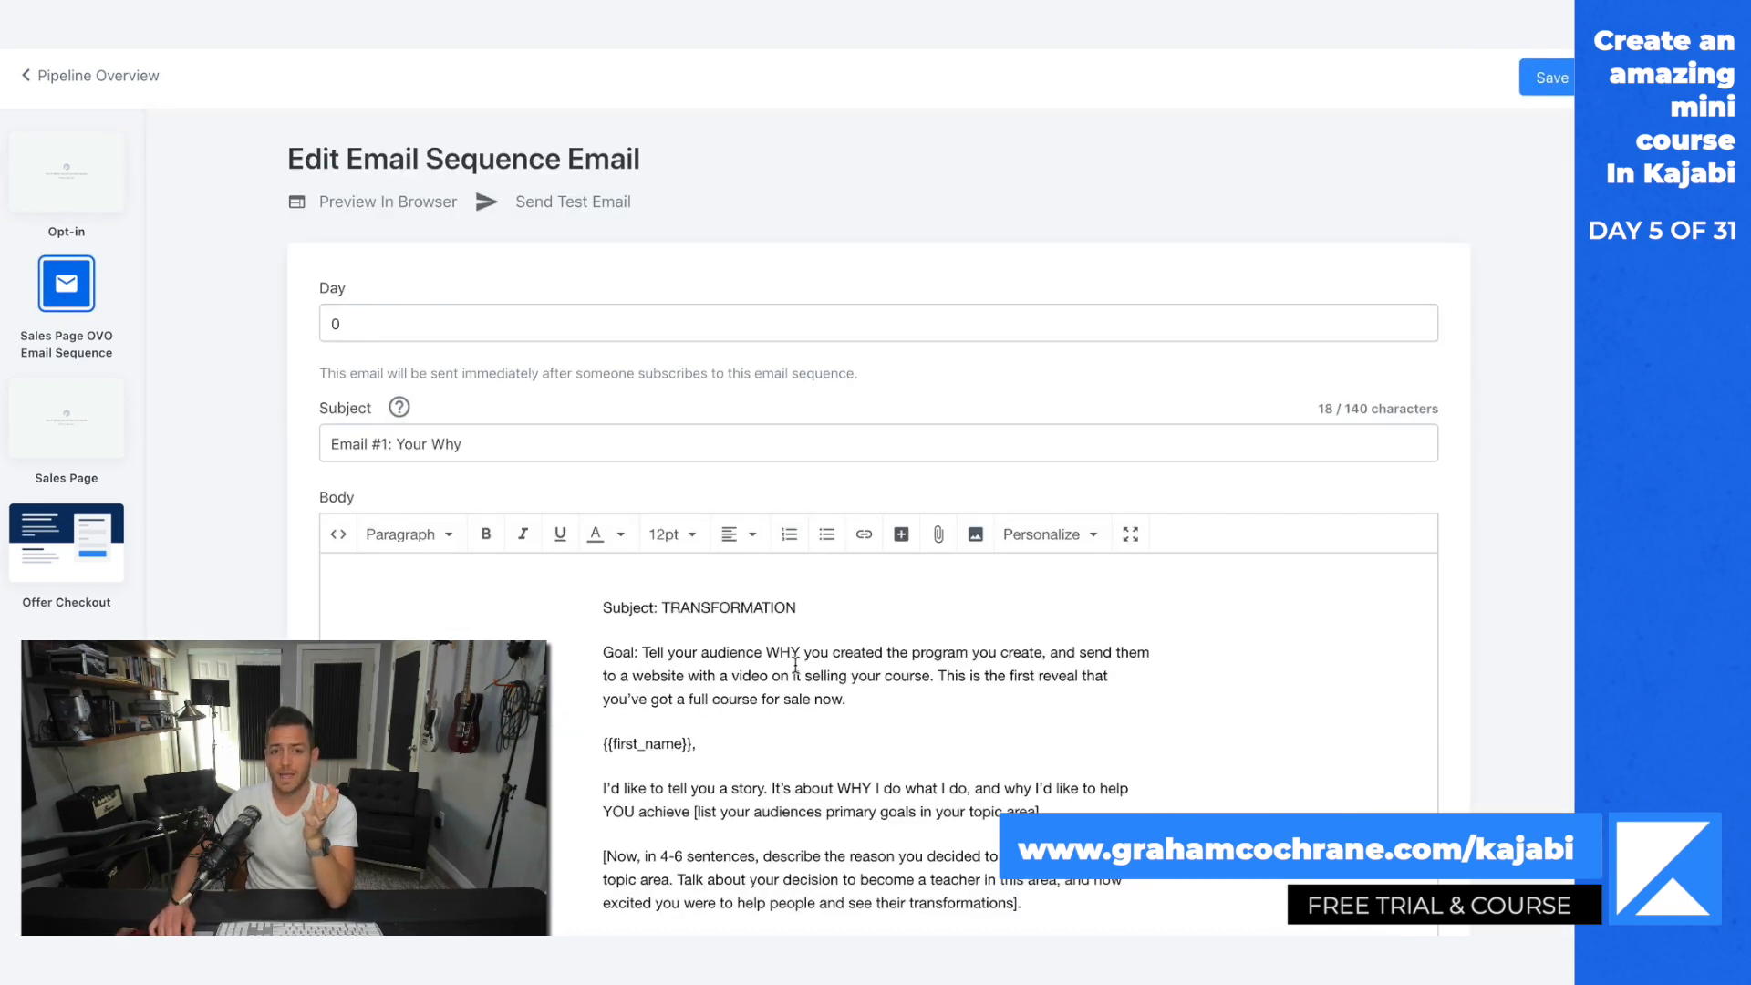
{"action": "scroll", "coordinate": [796, 665], "scroll_direction": "down", "scroll_amount": 1}
{"action": "left_click_drag", "start_coordinate": [467, 447], "coordinate": [317, 447]}
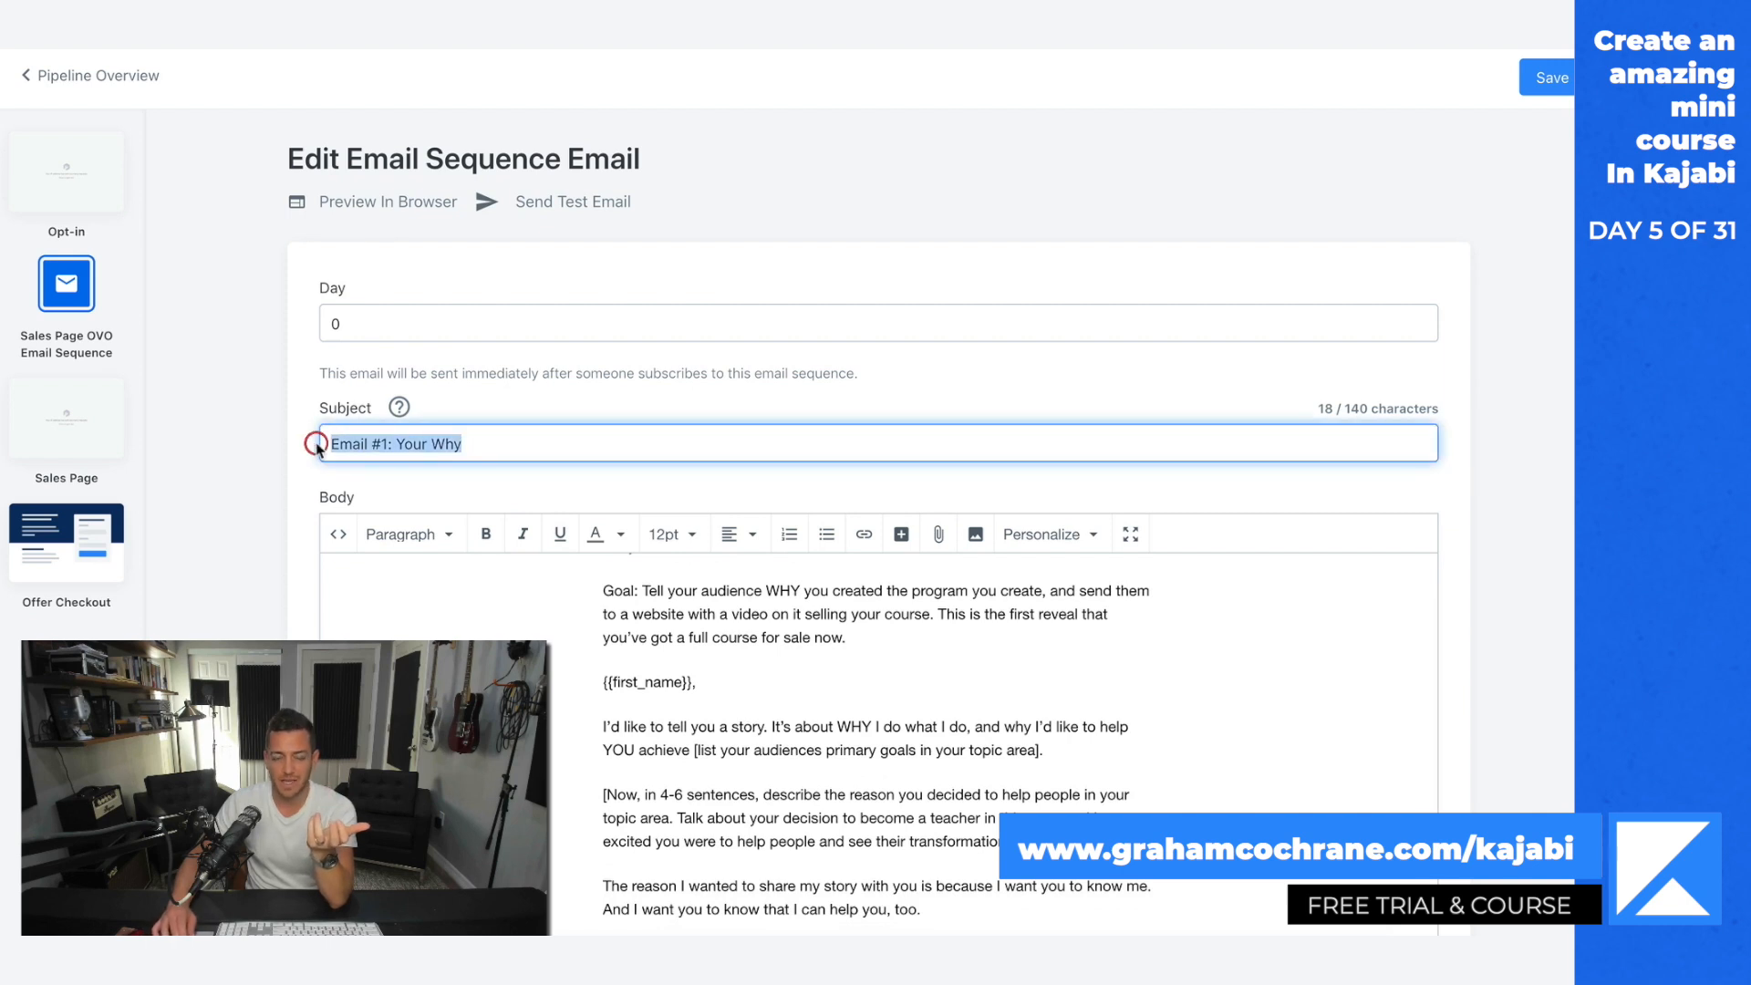
{"action": "scroll", "coordinate": [1460, 682], "scroll_direction": "up", "scroll_amount": 1}
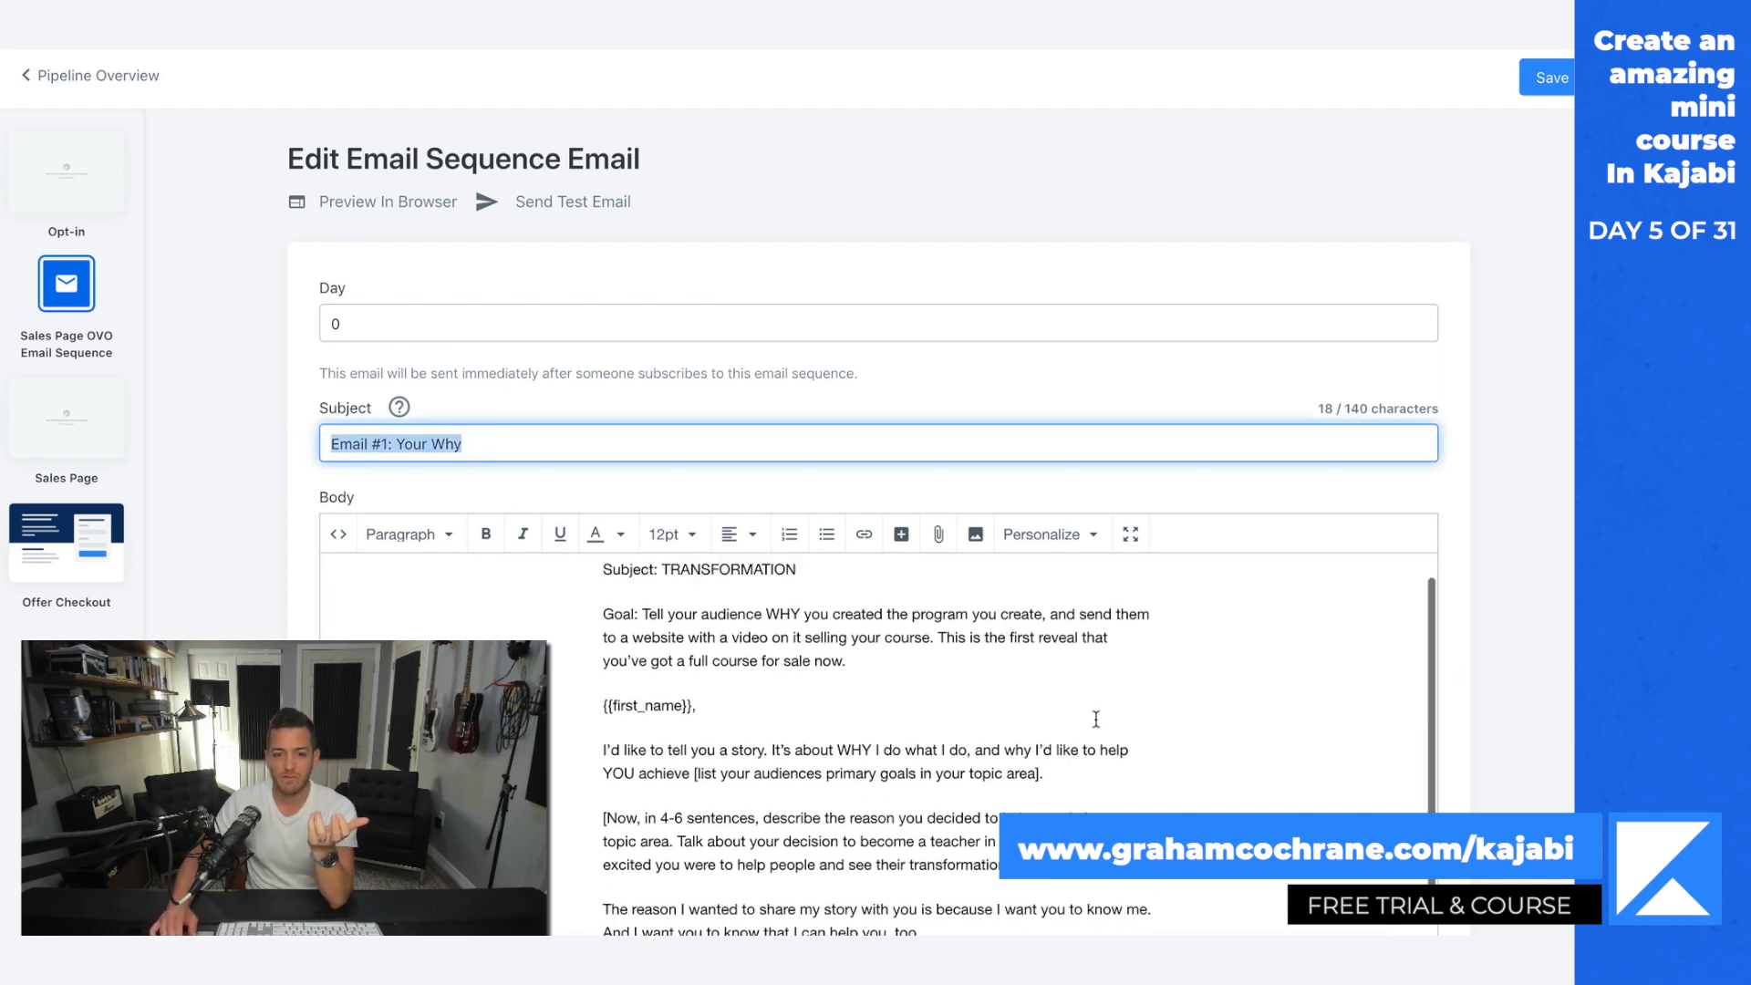
{"action": "scroll", "coordinate": [1522, 726], "scroll_direction": "down", "scroll_amount": 2}
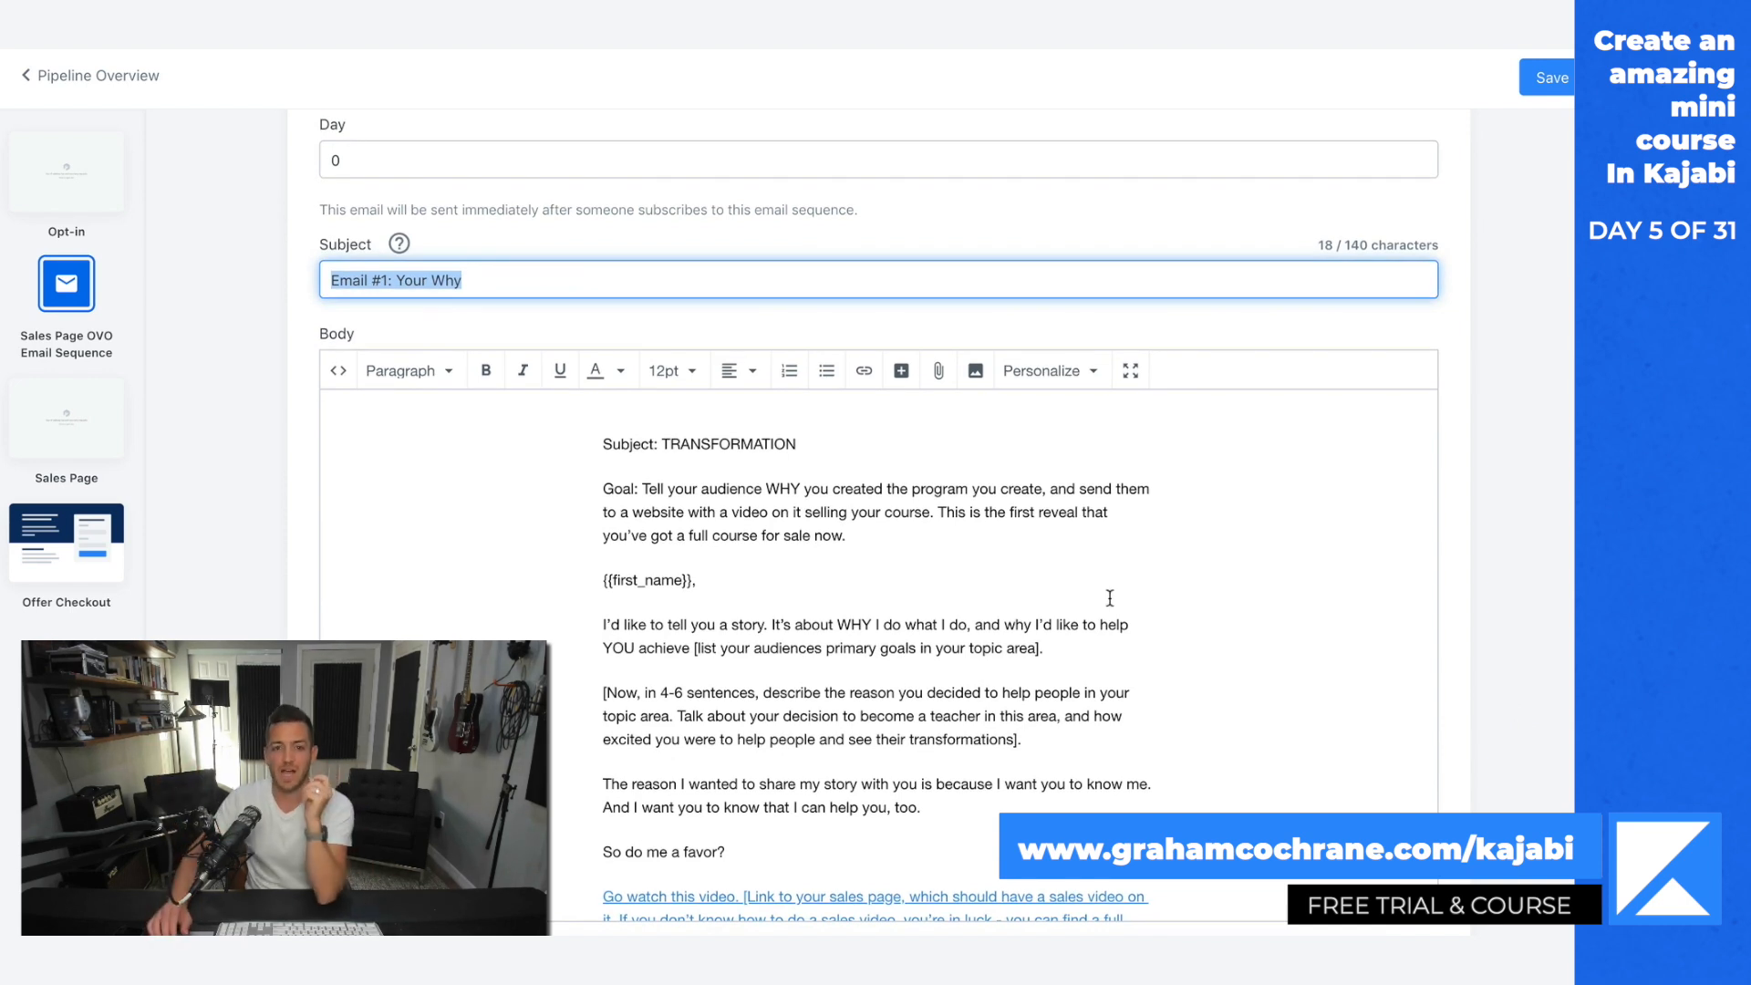
{"action": "left_click_drag", "start_coordinate": [663, 447], "coordinate": [797, 447]}
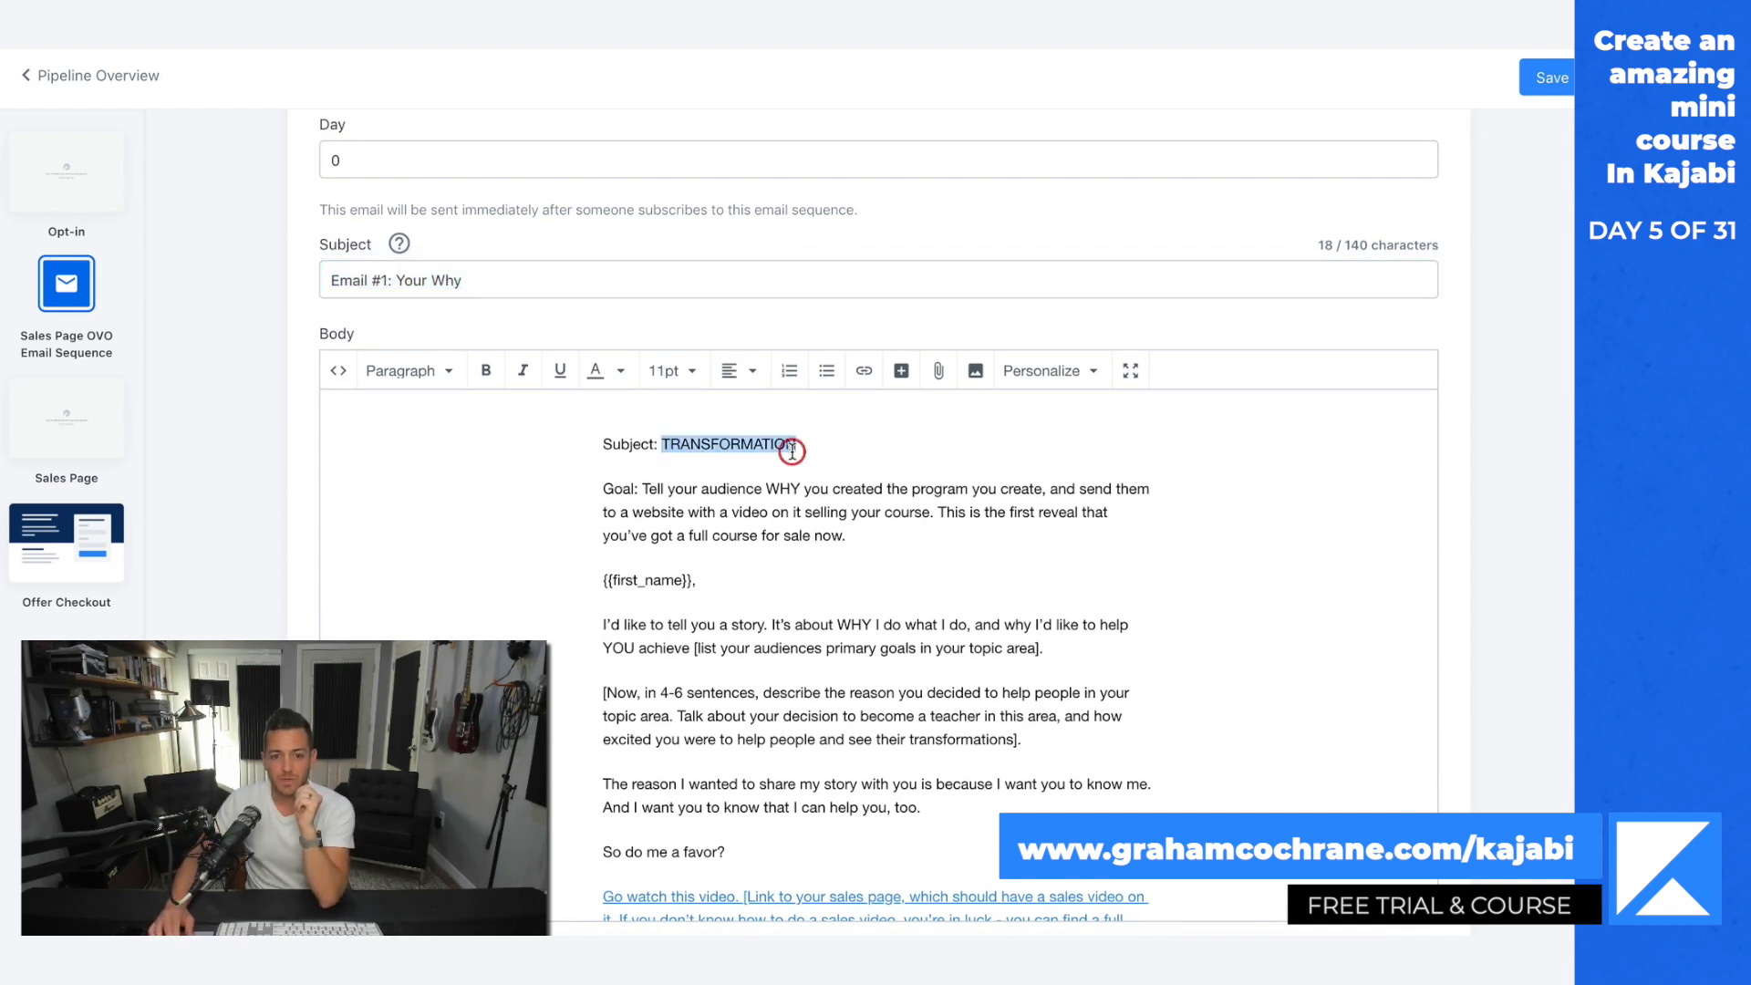
{"action": "left_click", "coordinate": [790, 507]}
{"action": "left_click_drag", "start_coordinate": [642, 484], "coordinate": [855, 542]}
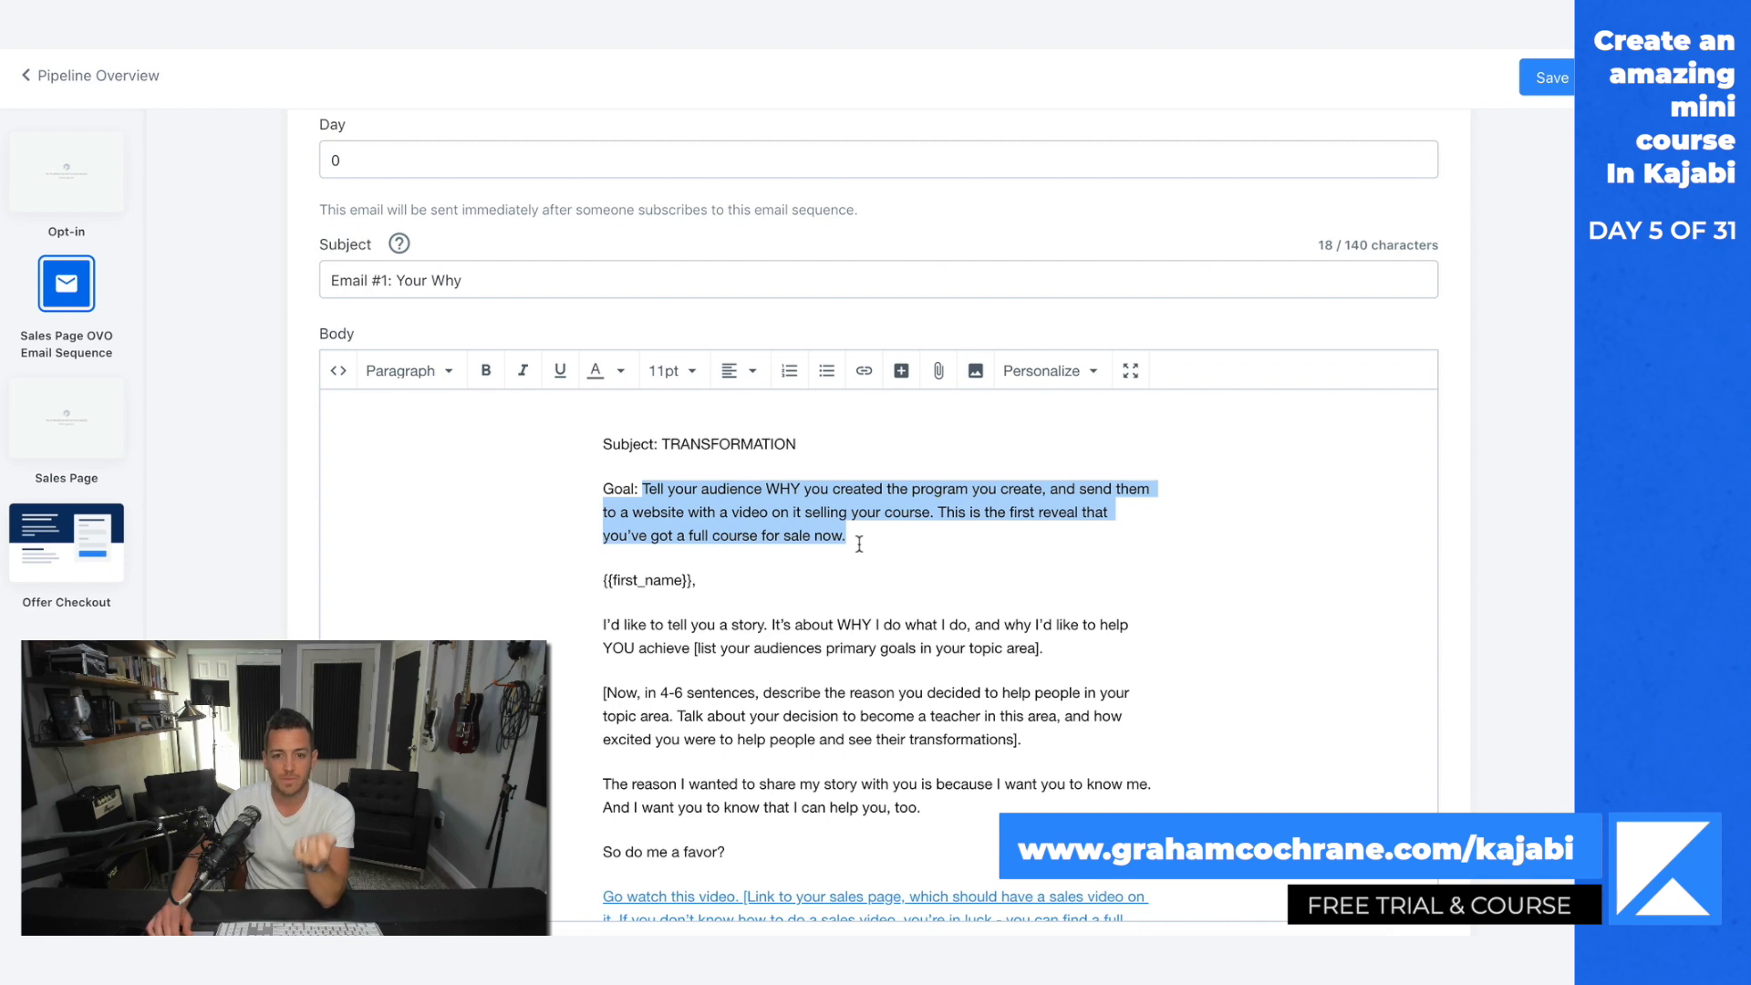
{"action": "scroll", "coordinate": [859, 544], "scroll_direction": "down", "scroll_amount": 5}
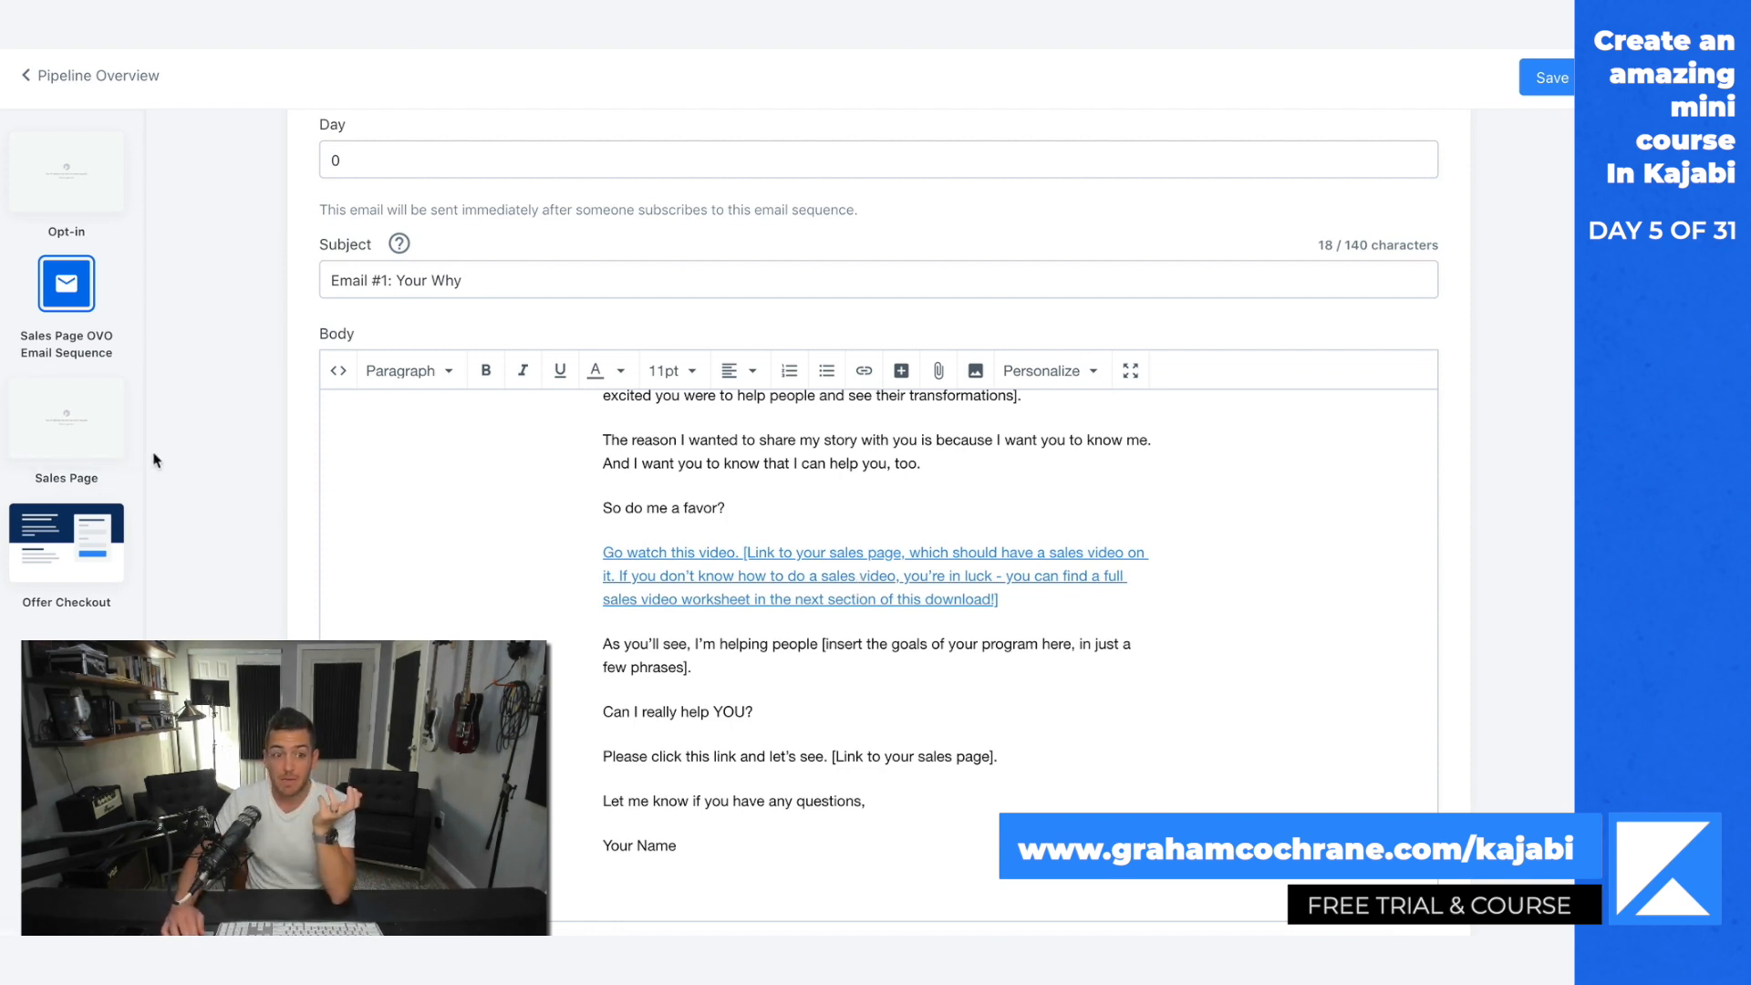
Step: Open the pipeline's Sales Page and examine its video, benefits, testimonial and closing call-to-action sections
{"action": "left_click", "coordinate": [68, 420]}
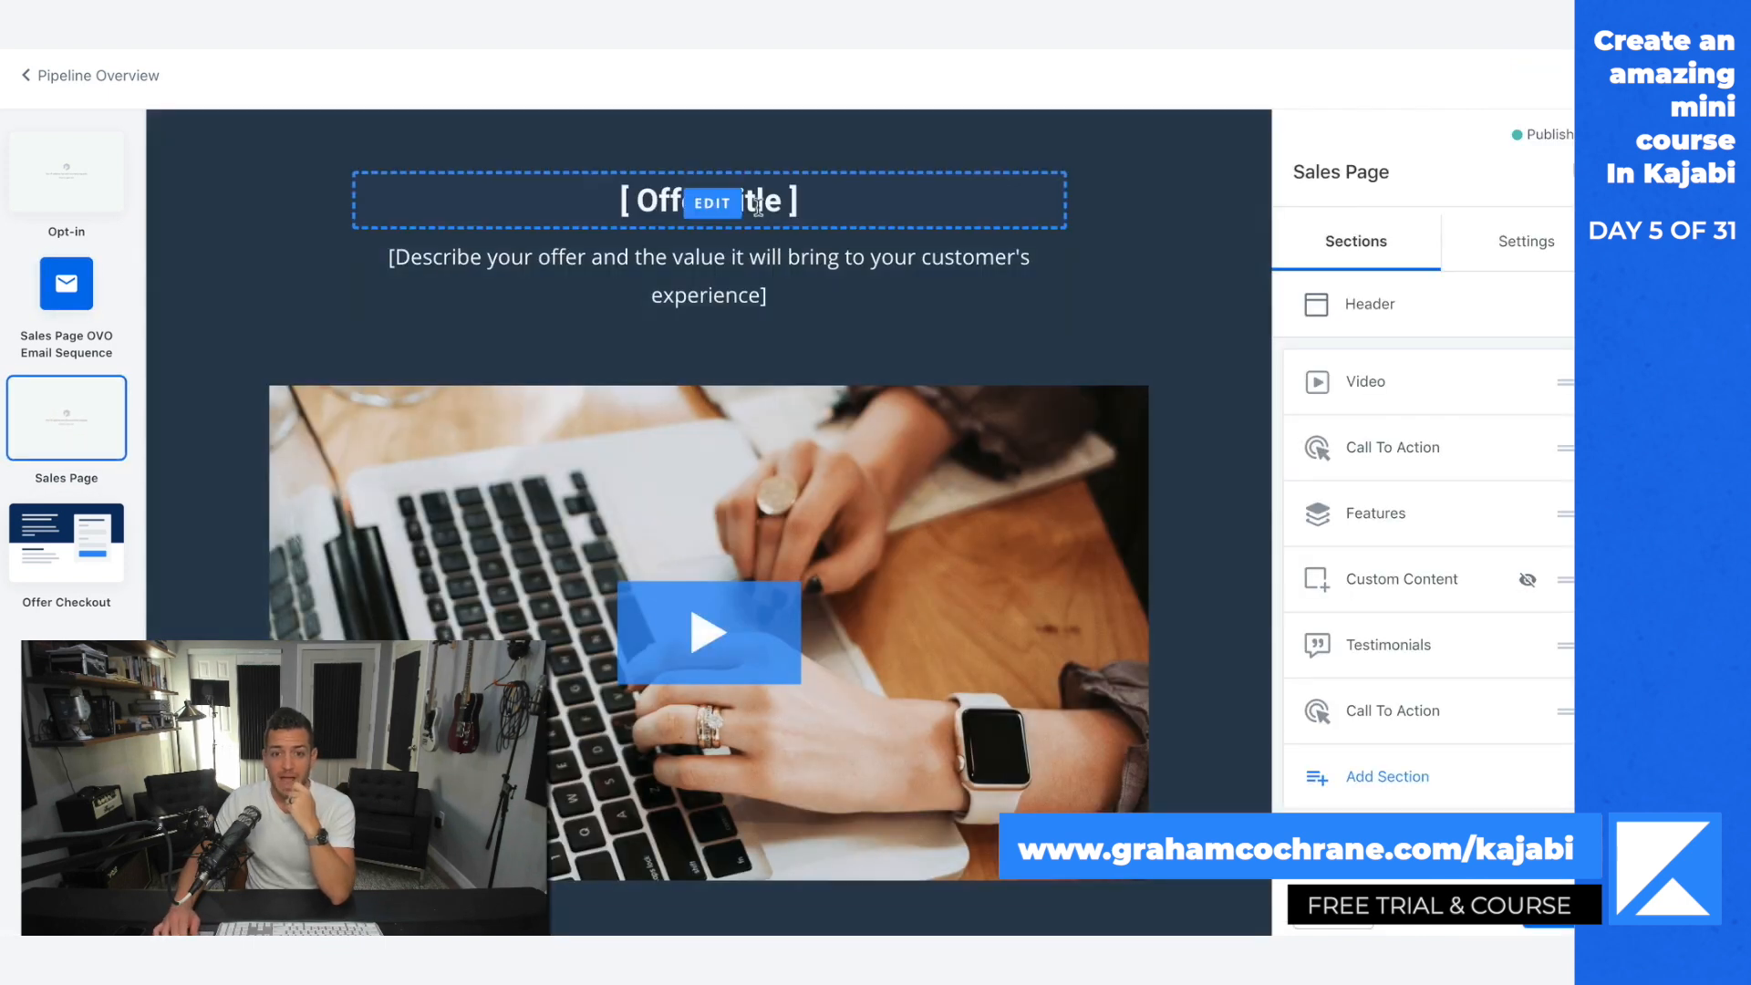
{"action": "scroll", "coordinate": [1295, 483], "scroll_direction": "down", "scroll_amount": 2}
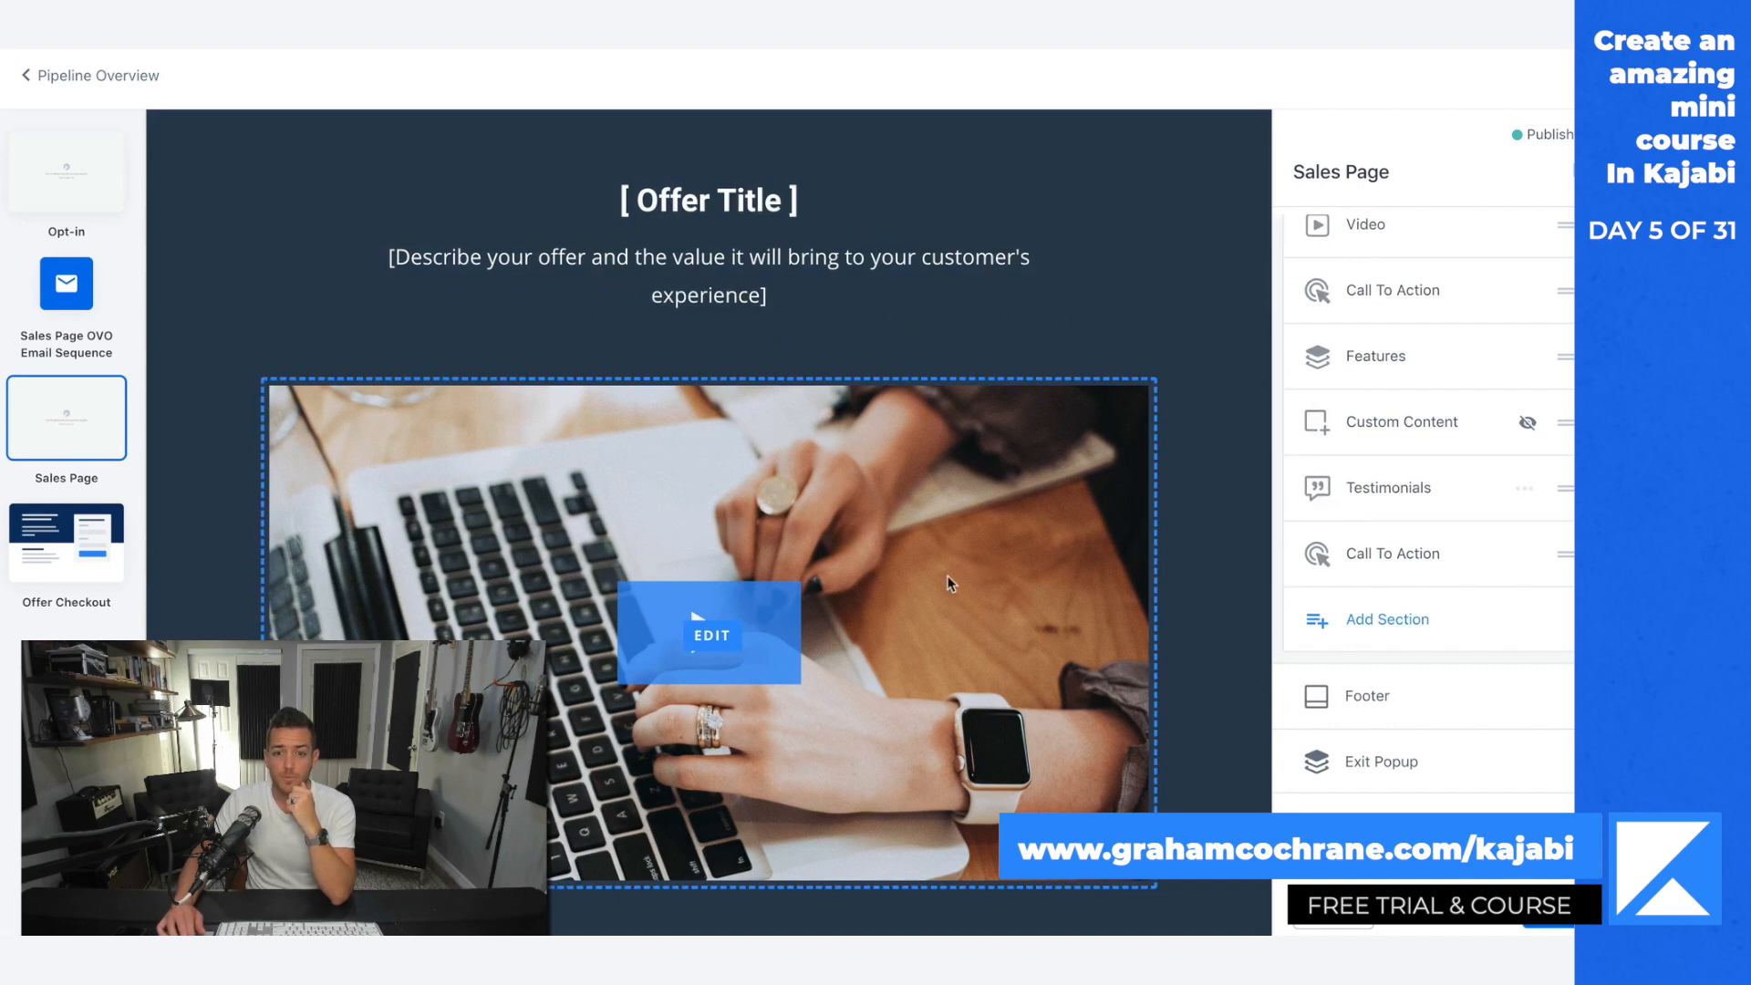
{"action": "scroll", "coordinate": [1226, 633], "scroll_direction": "down", "scroll_amount": 5}
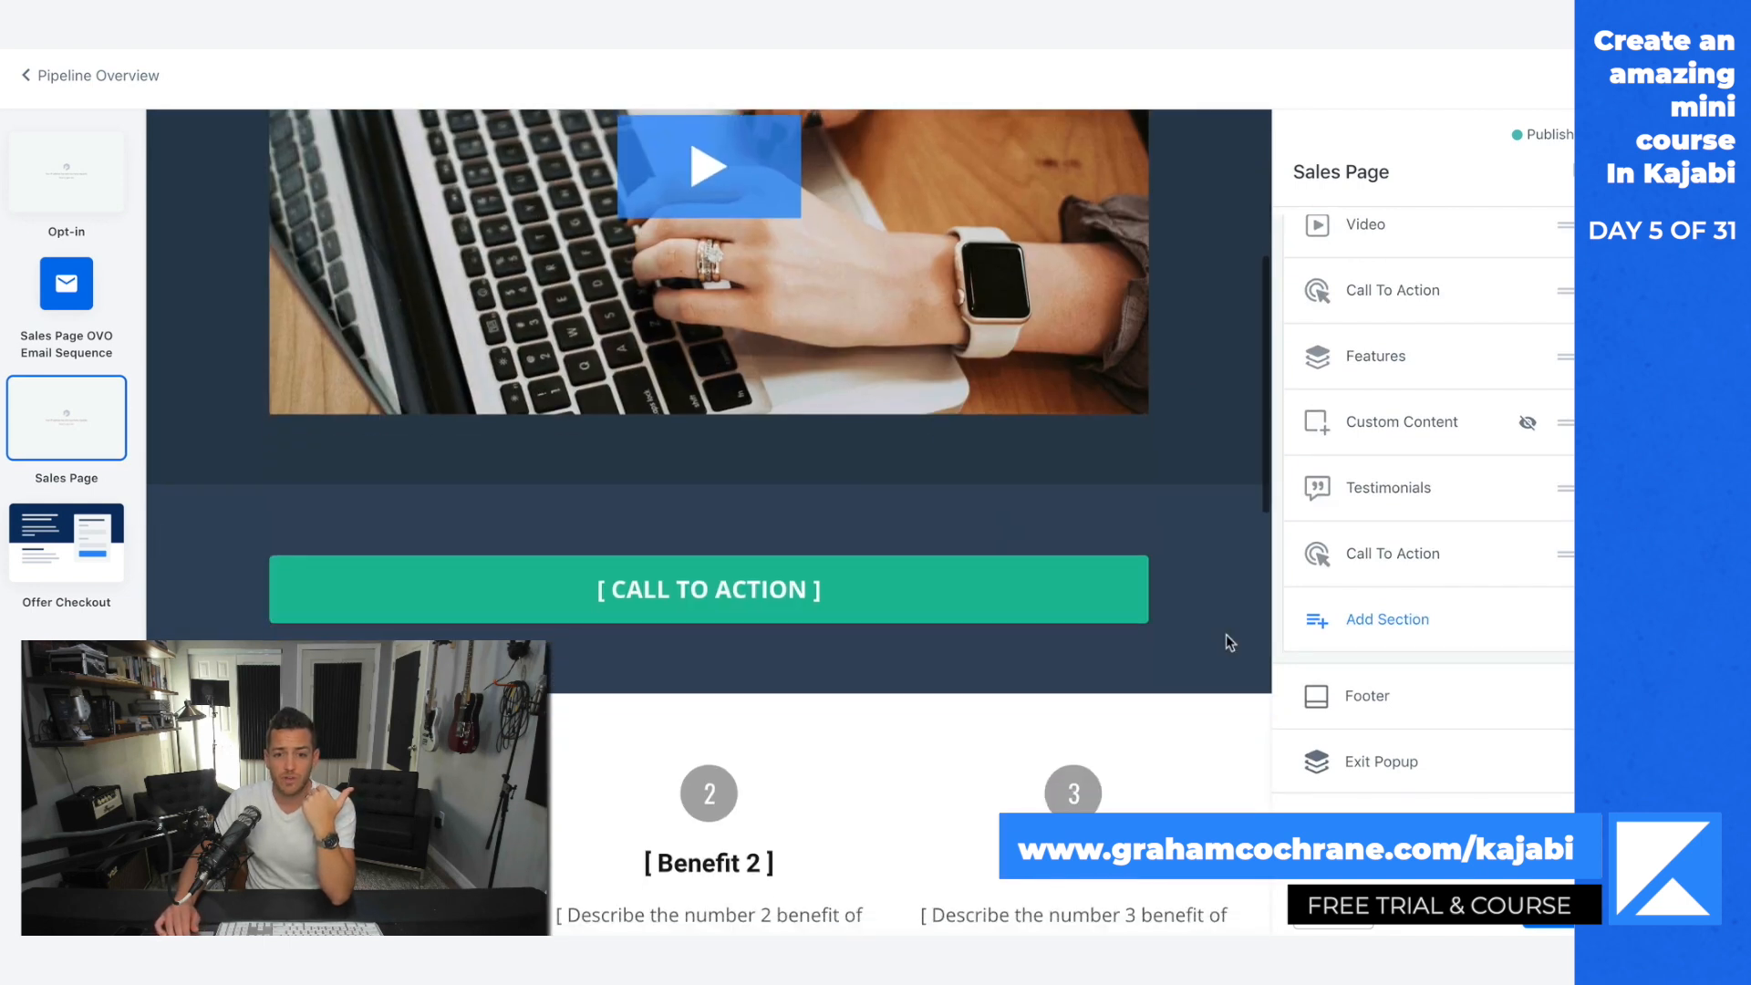
{"action": "scroll", "coordinate": [802, 606], "scroll_direction": "down", "scroll_amount": 8}
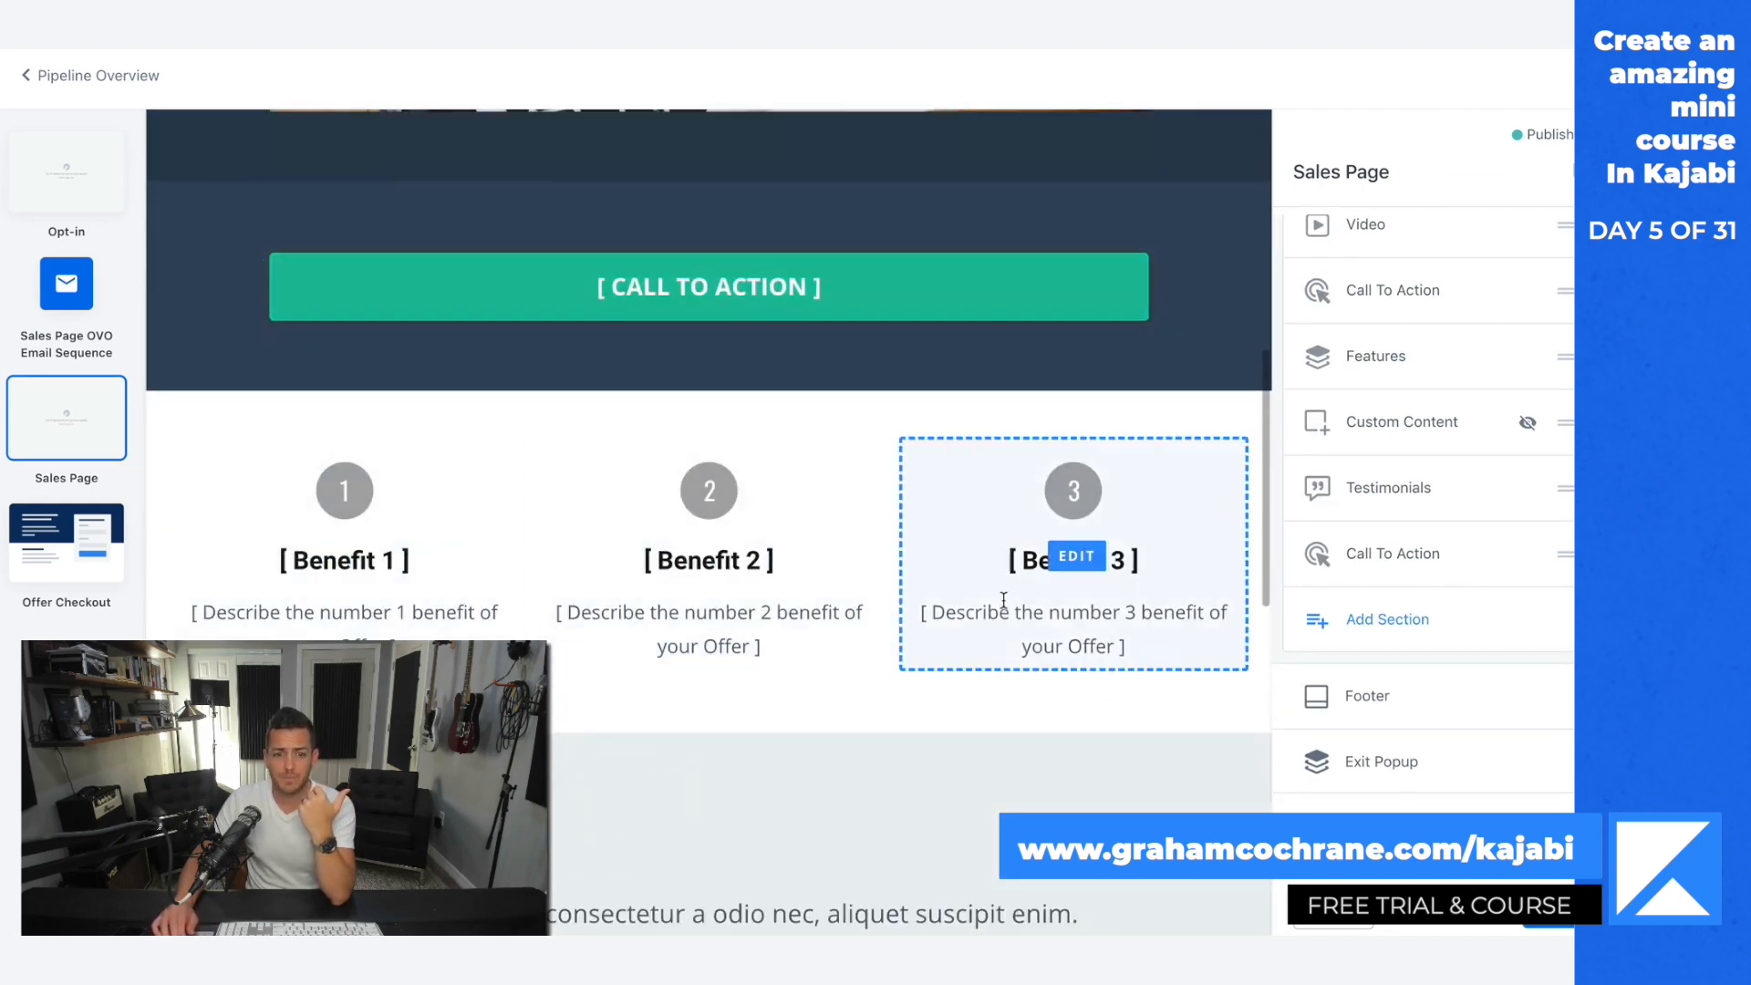
{"action": "scroll", "coordinate": [1003, 599], "scroll_direction": "down", "scroll_amount": 3}
{"action": "scroll", "coordinate": [827, 449], "scroll_direction": "down", "scroll_amount": 1}
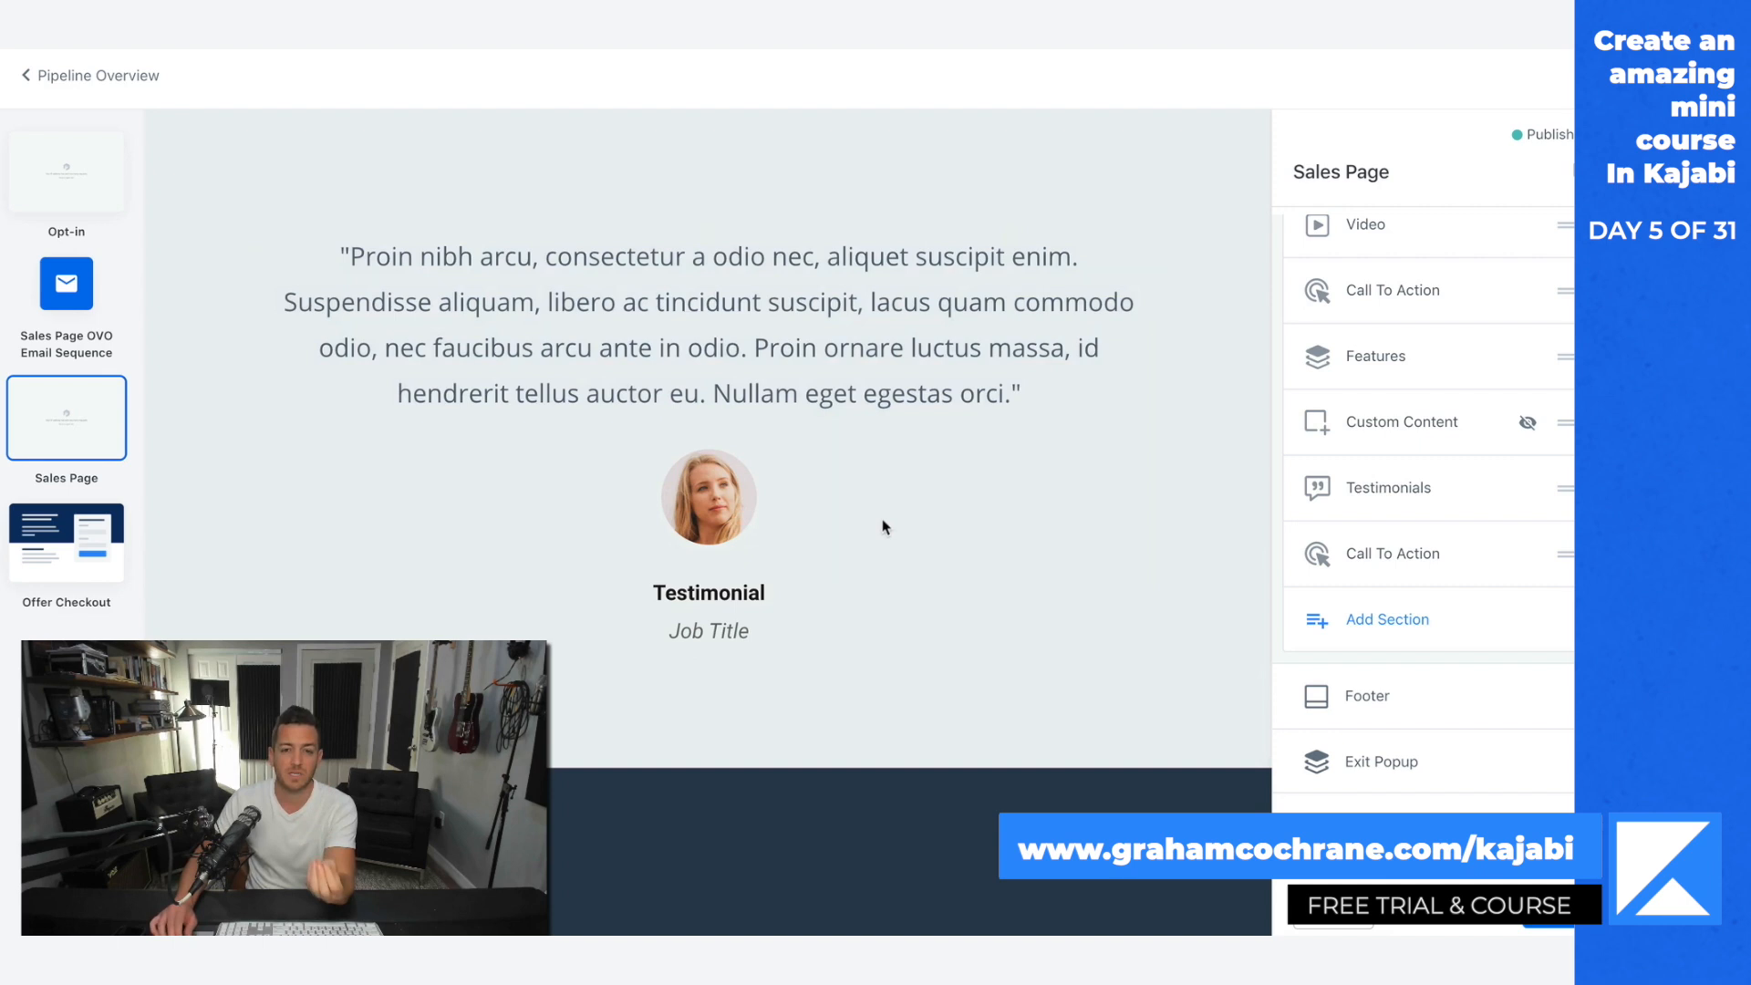
{"action": "scroll", "coordinate": [828, 387], "scroll_direction": "down", "scroll_amount": 5}
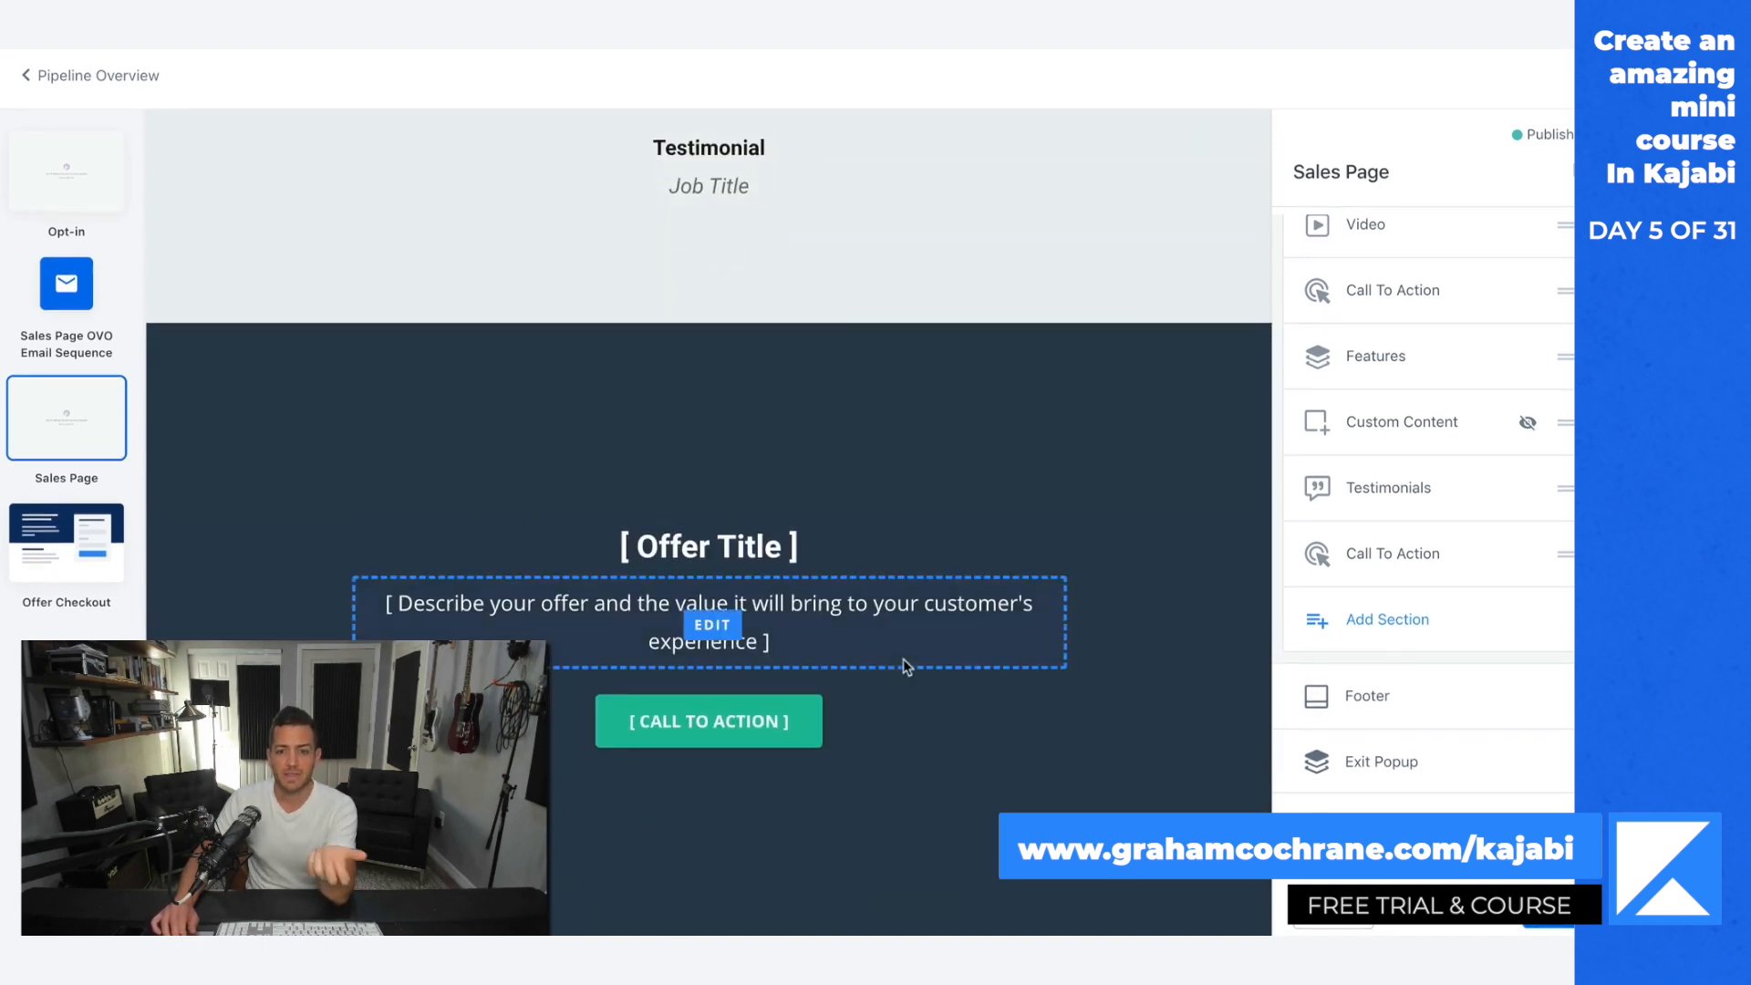
Step: Recheck the Sales Page's offer title, video and first call to action, and open the Offer Checkout step
{"action": "scroll", "coordinate": [955, 692], "scroll_direction": "down", "scroll_amount": 8}
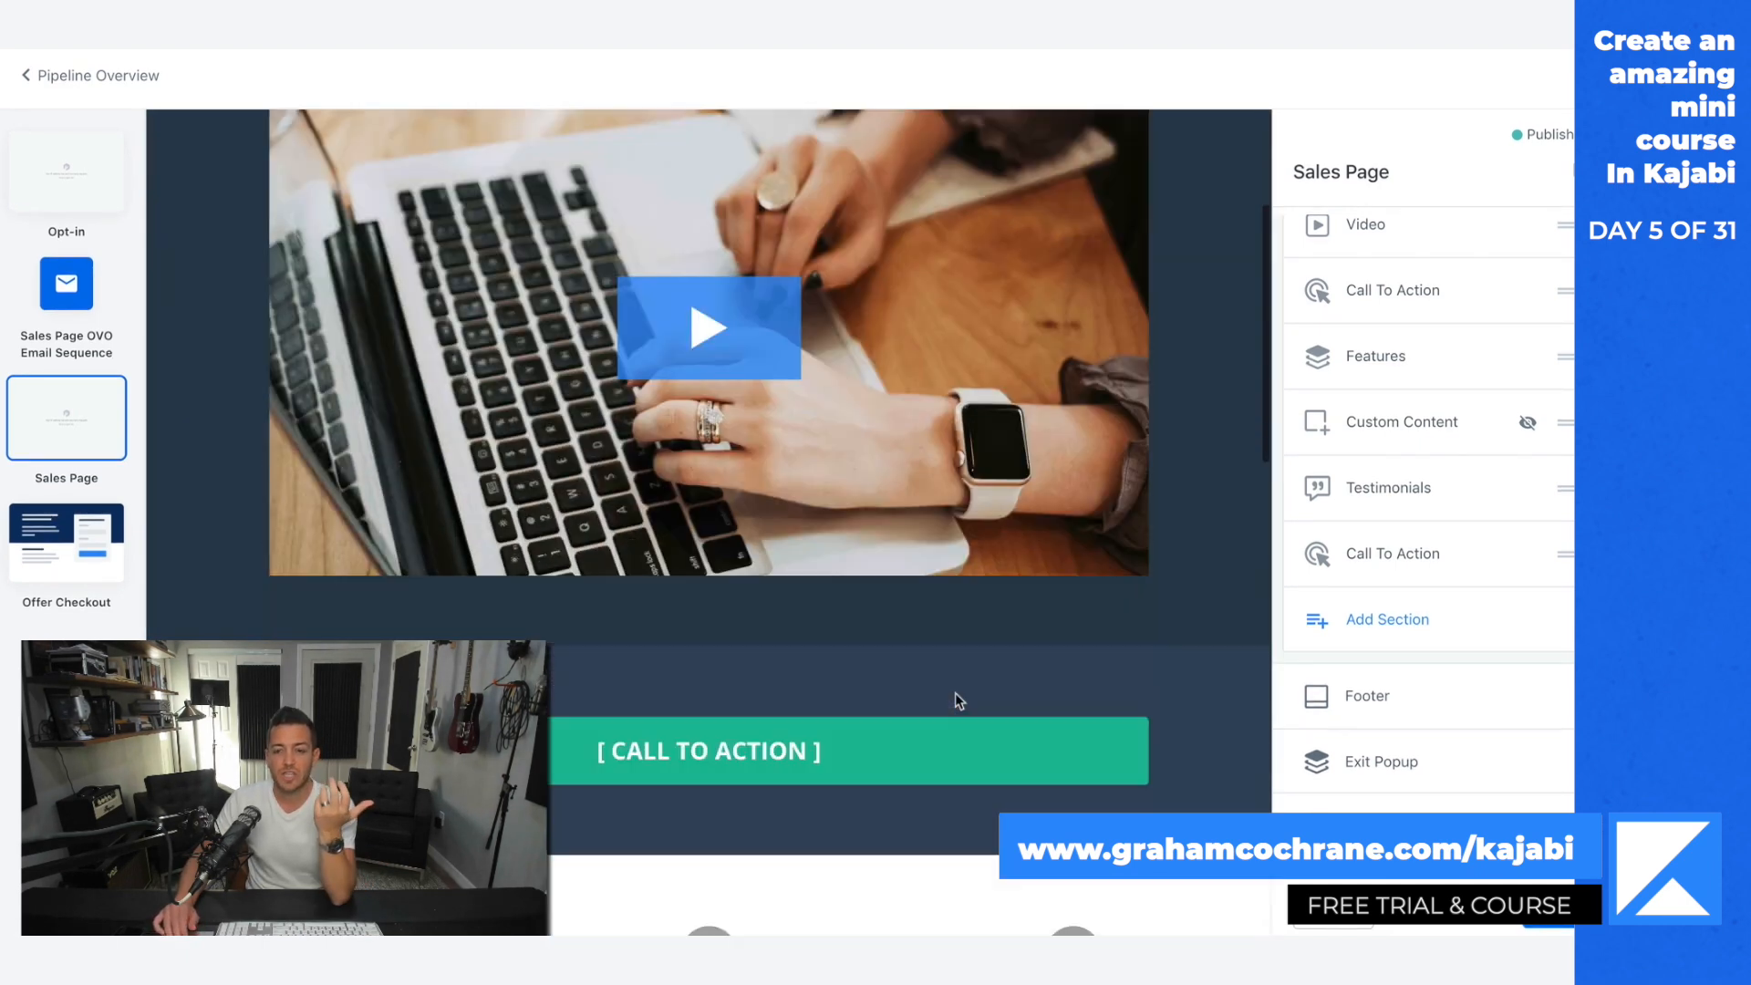
{"action": "scroll", "coordinate": [956, 693], "scroll_direction": "down", "scroll_amount": 6}
{"action": "scroll", "coordinate": [955, 692], "scroll_direction": "up", "scroll_amount": 9}
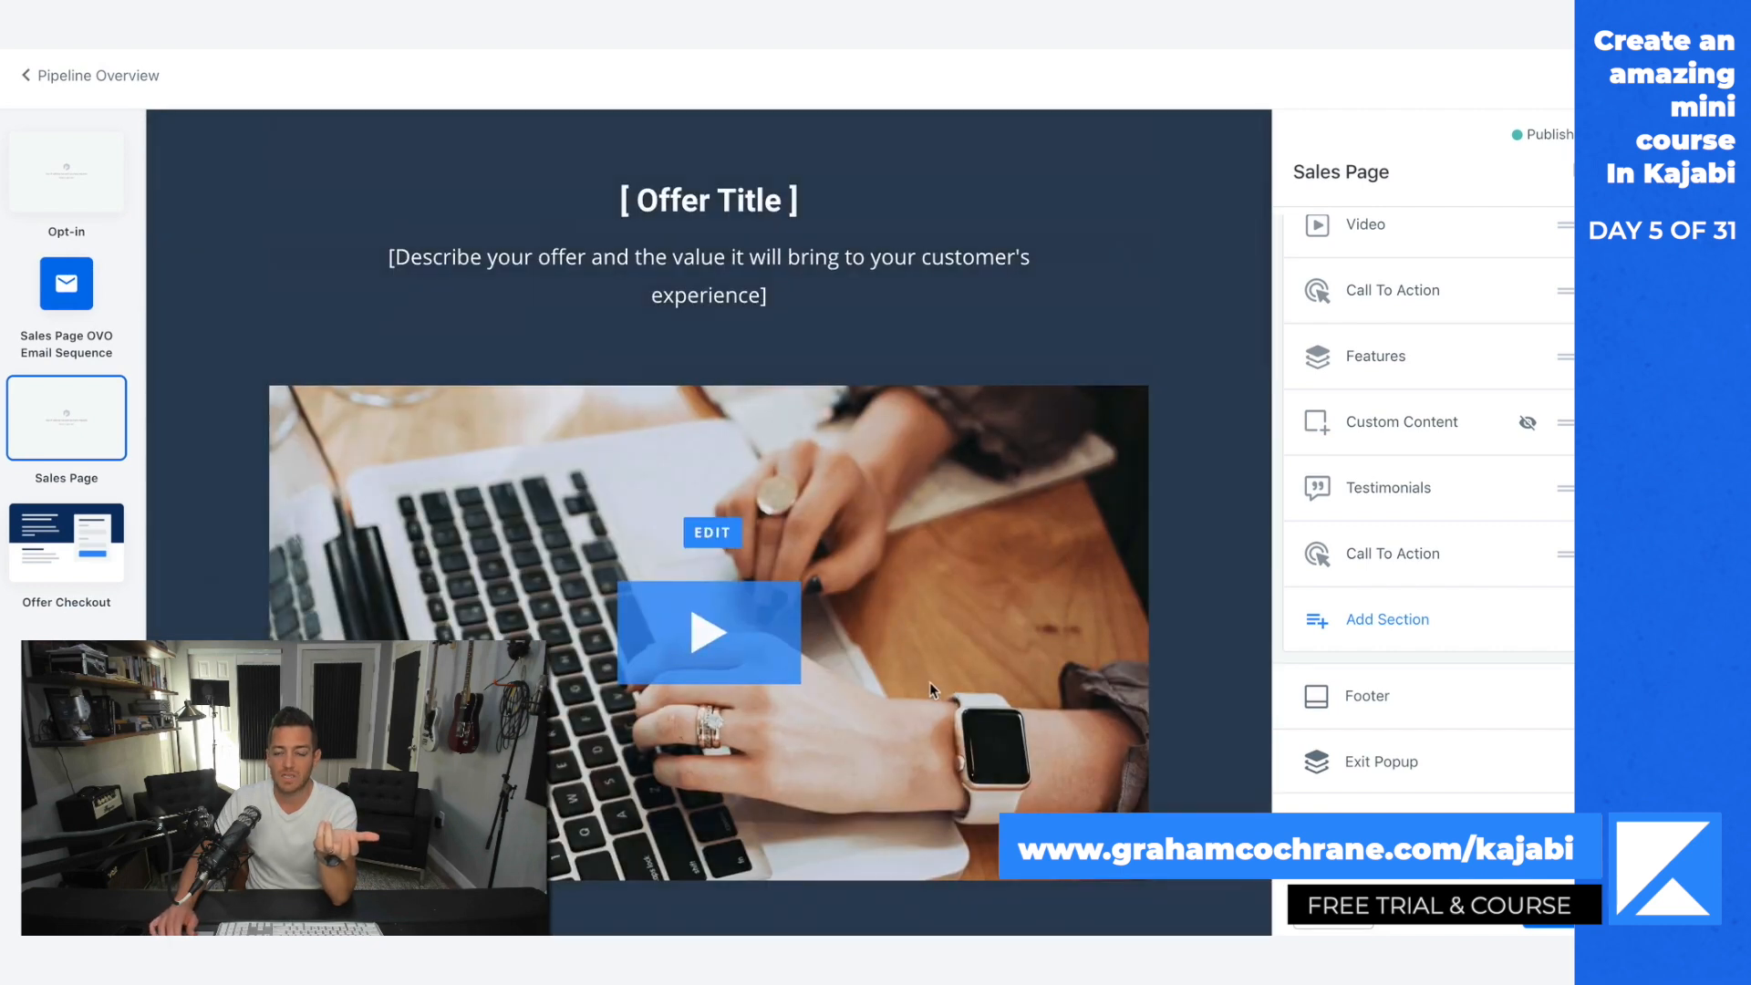
{"action": "scroll", "coordinate": [929, 683], "scroll_direction": "down", "scroll_amount": 6}
{"action": "scroll", "coordinate": [1135, 696], "scroll_direction": "up", "scroll_amount": 6}
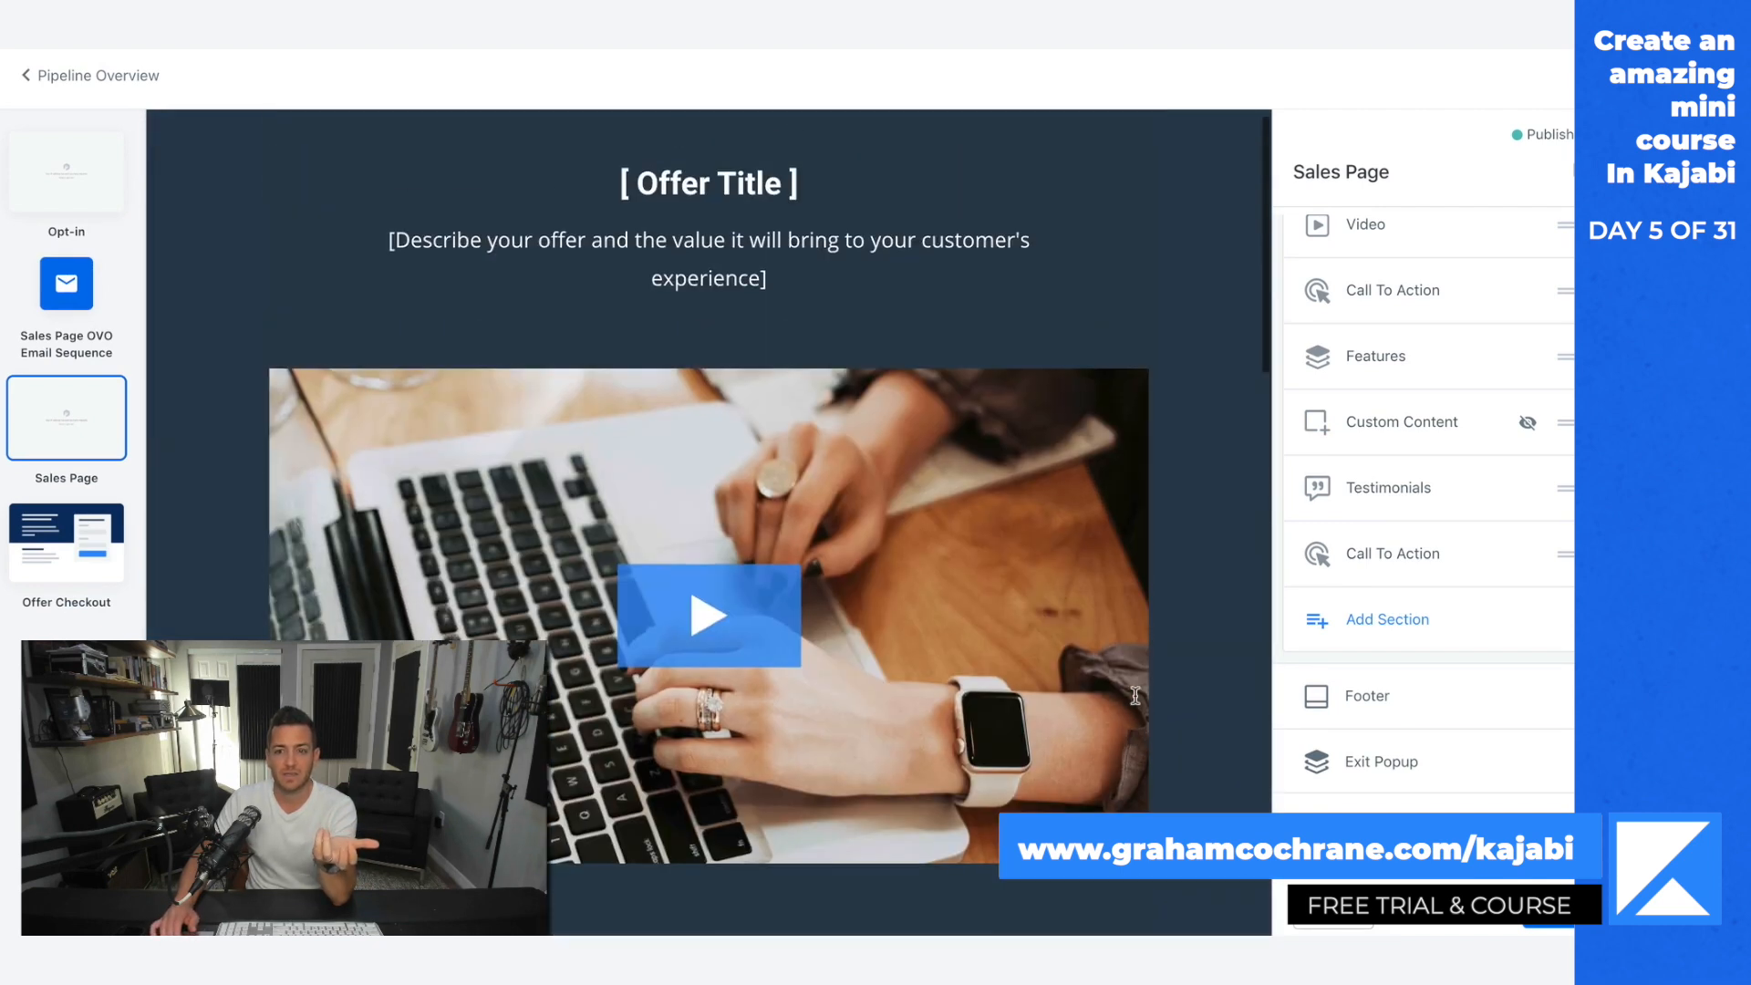
{"action": "scroll", "coordinate": [1011, 675], "scroll_direction": "down", "scroll_amount": 3}
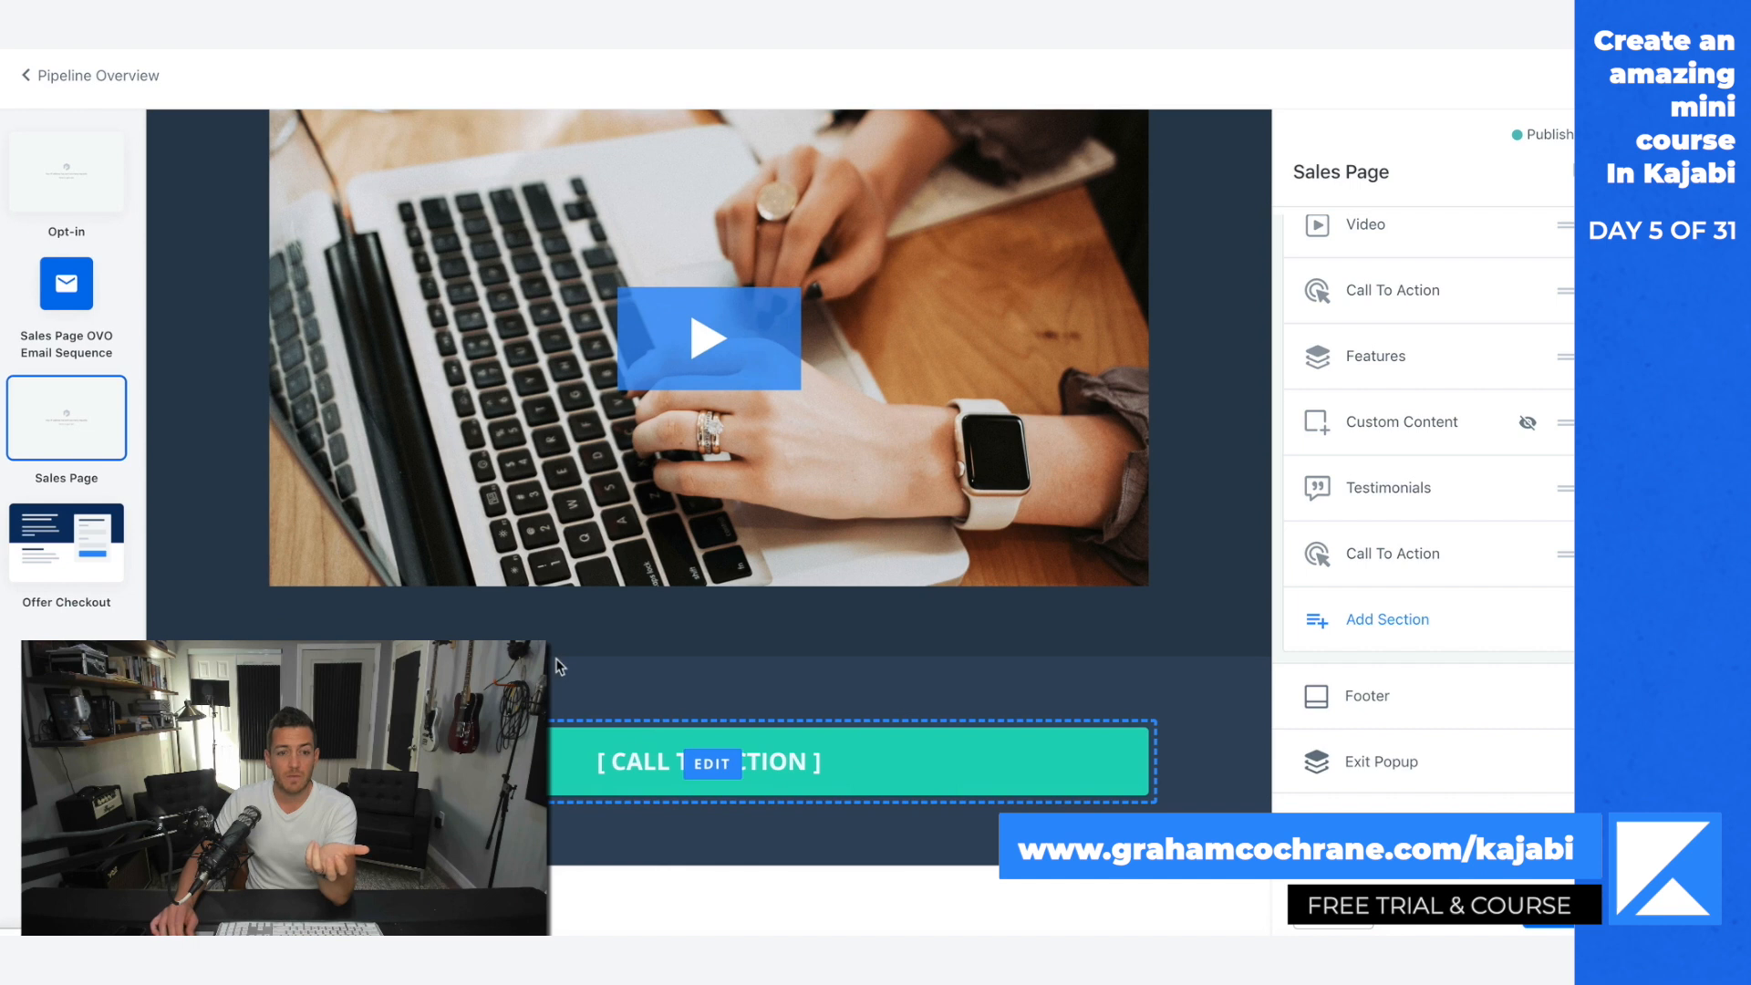
{"action": "left_click", "coordinate": [73, 544]}
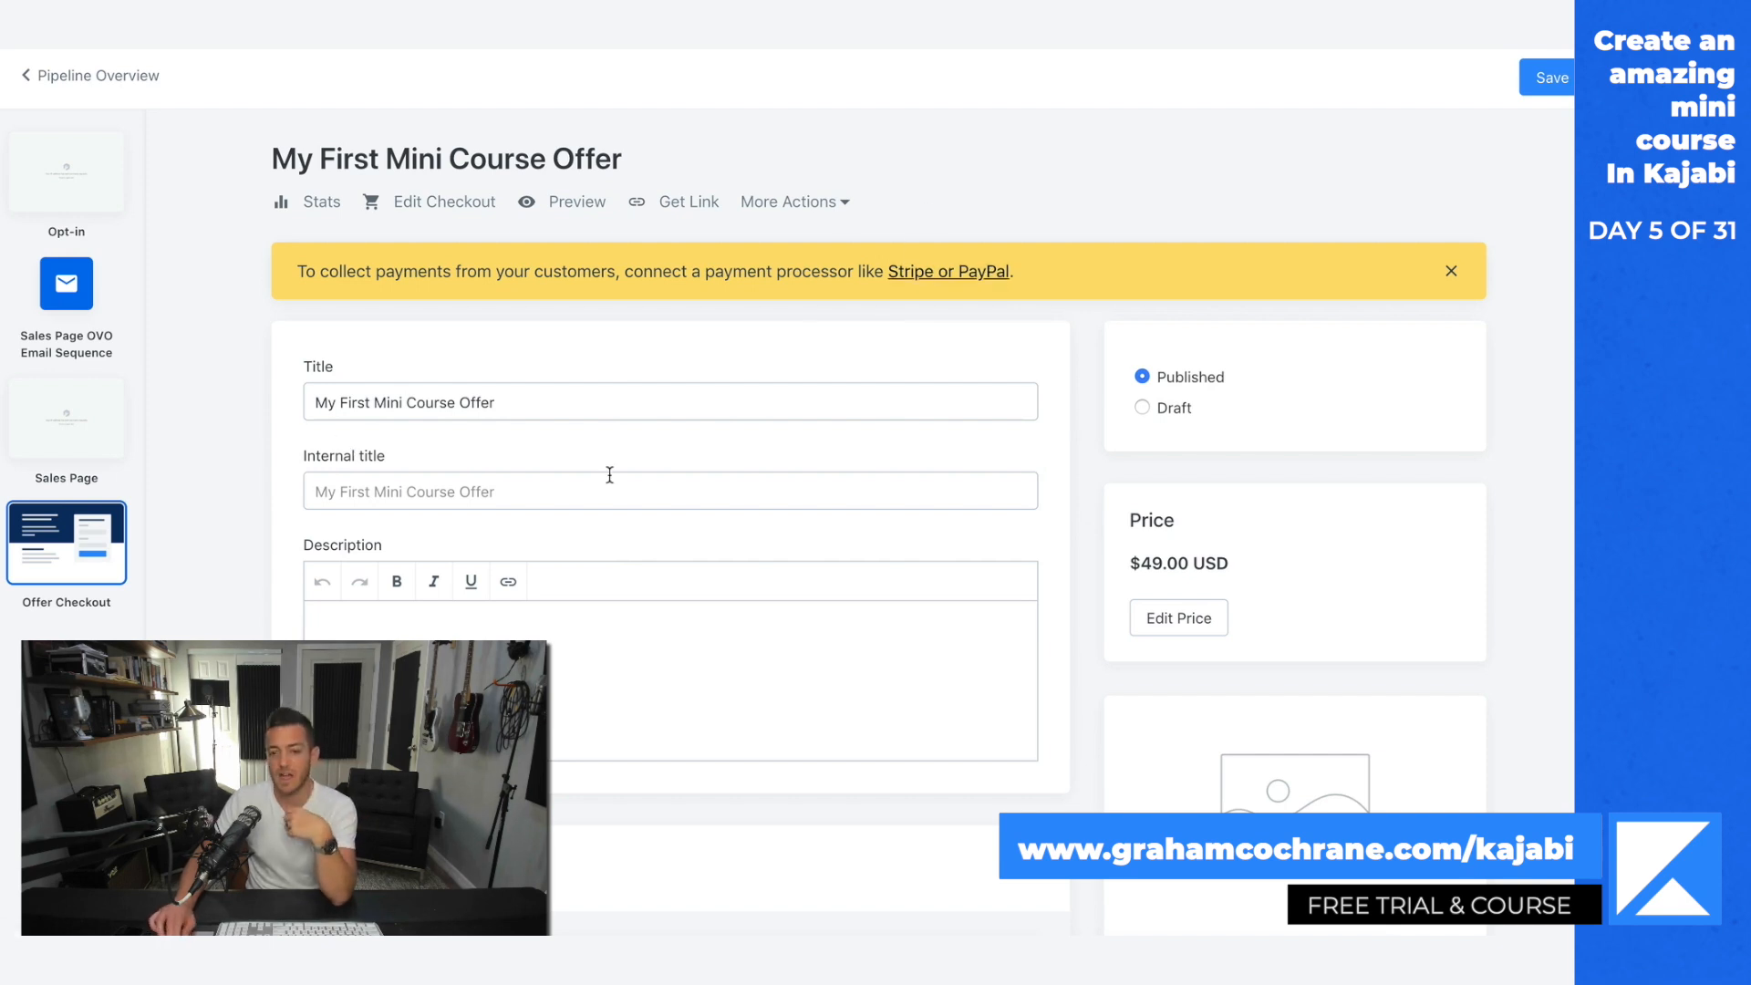
Step: Return to the email sequence and read the send day, subject and template text of Email #2: Official Open
{"action": "left_click", "coordinate": [64, 279]}
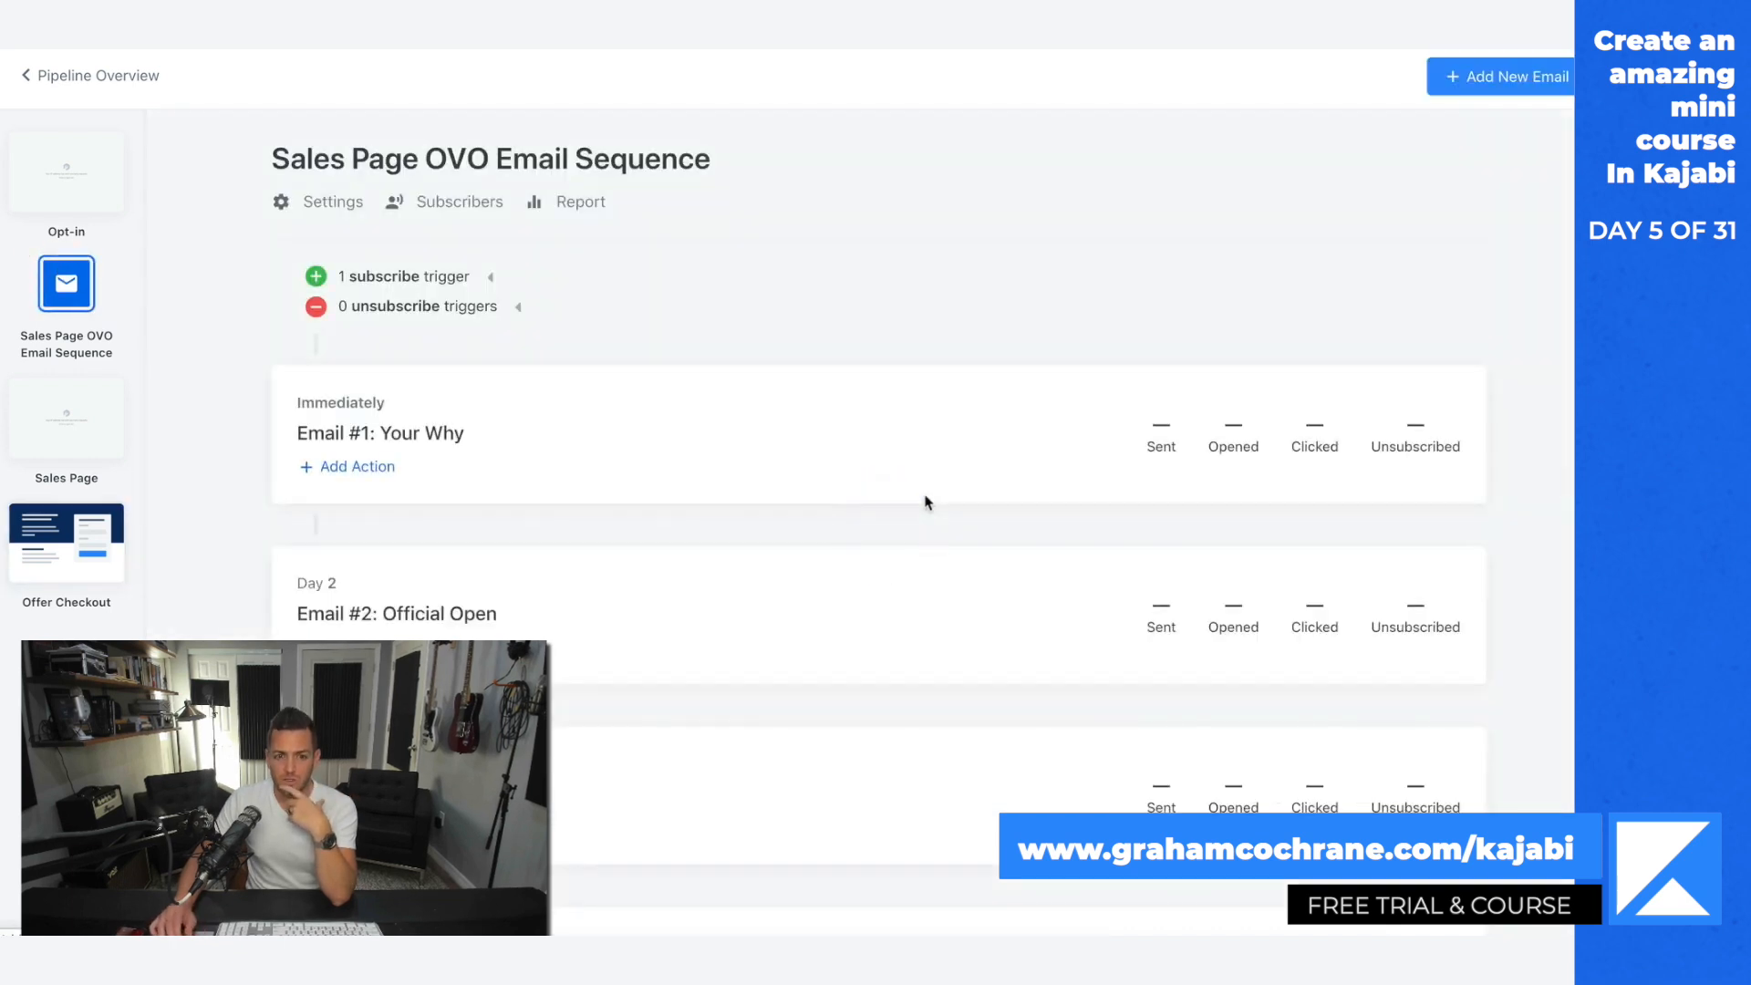
{"action": "scroll", "coordinate": [926, 502], "scroll_direction": "down", "scroll_amount": 2}
{"action": "left_click", "coordinate": [440, 429]}
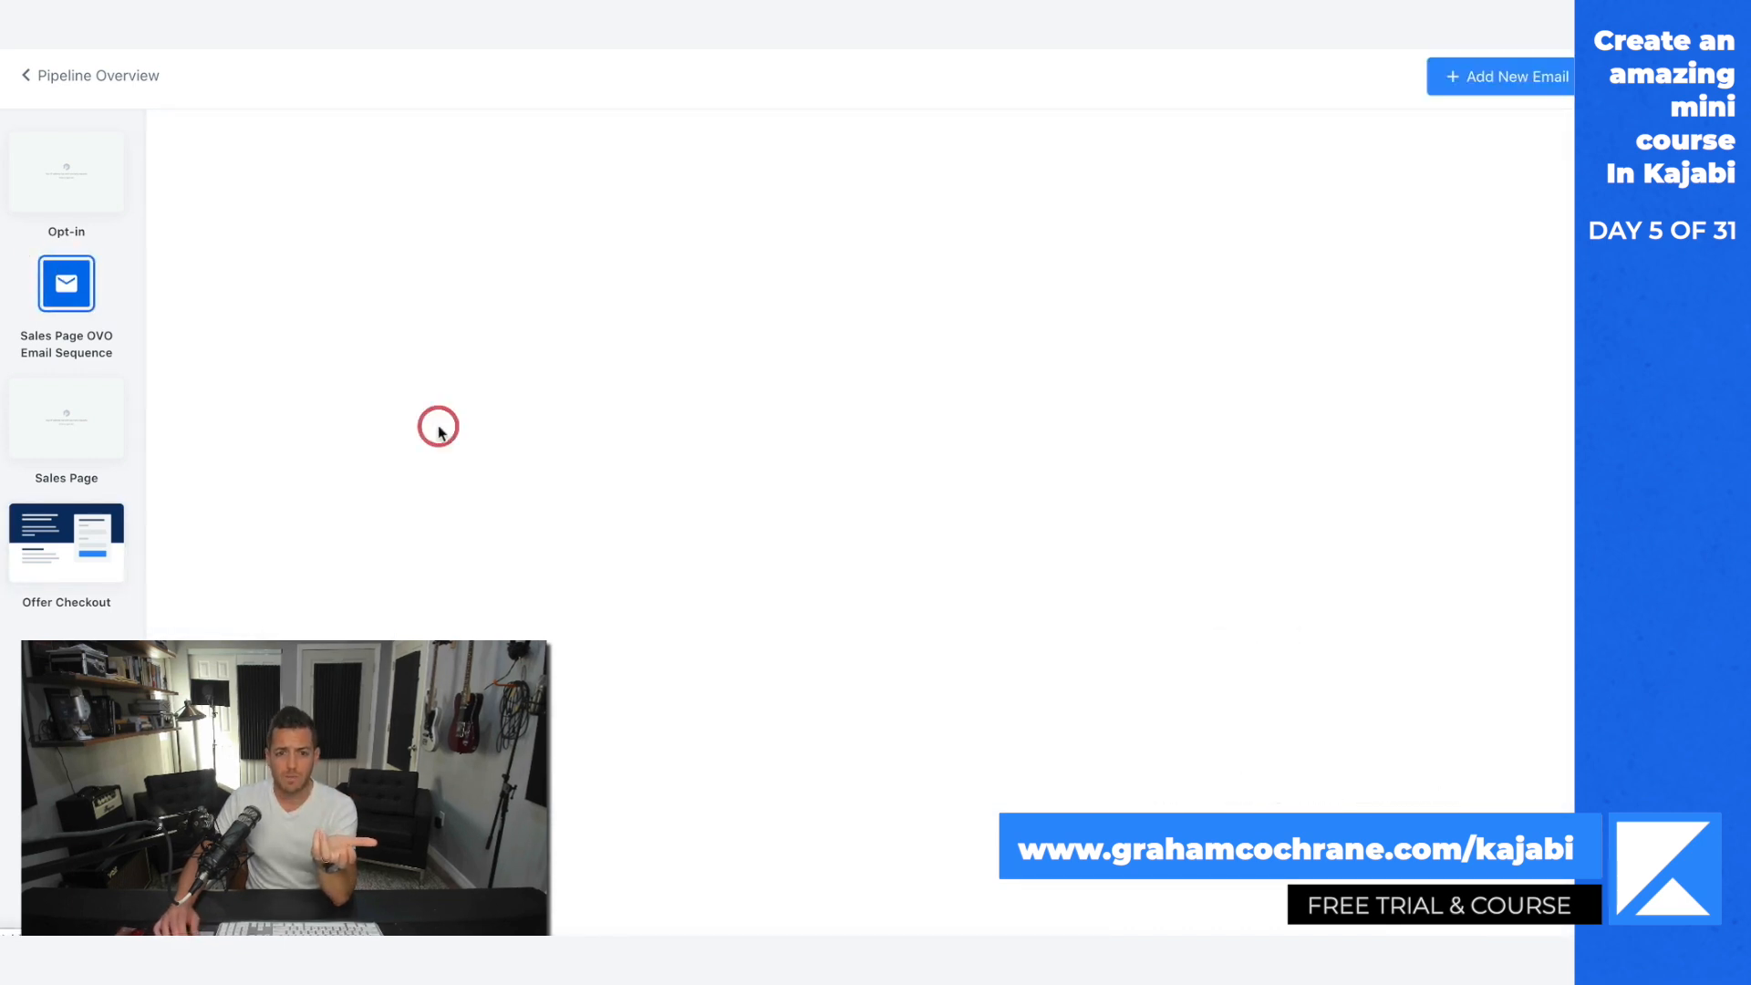
{"action": "scroll", "coordinate": [994, 609], "scroll_direction": "down", "scroll_amount": 5}
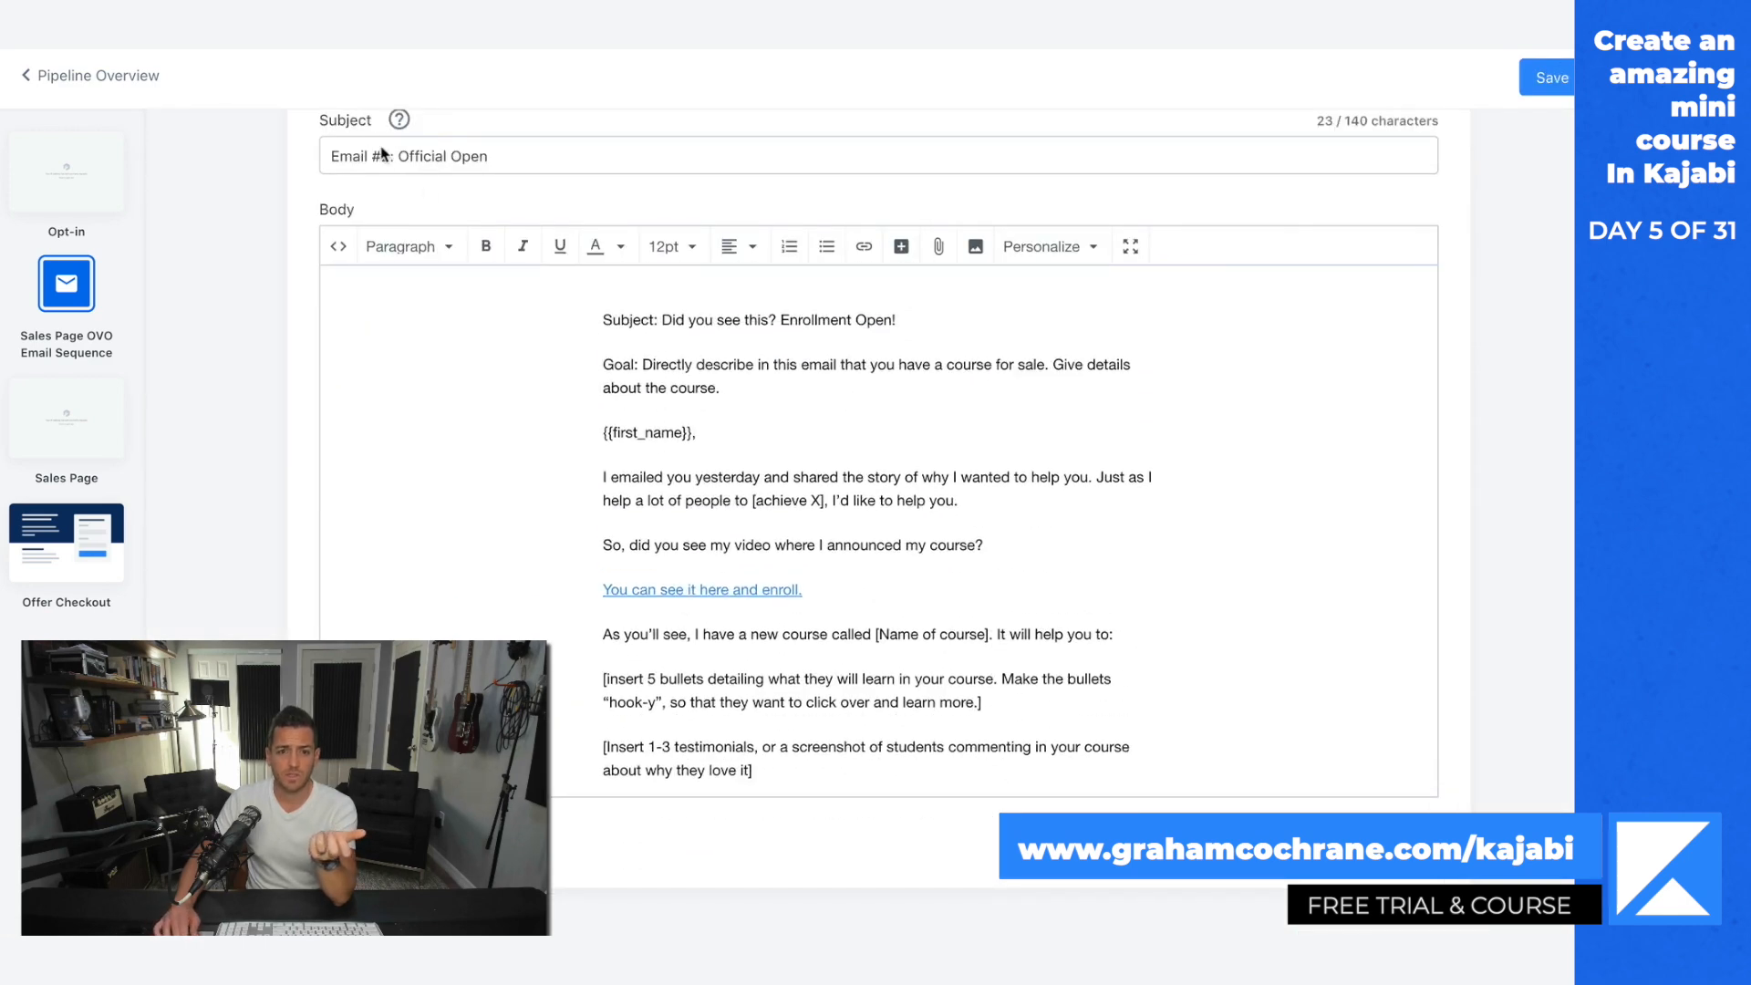
{"action": "scroll", "coordinate": [362, 189], "scroll_direction": "up", "scroll_amount": 5}
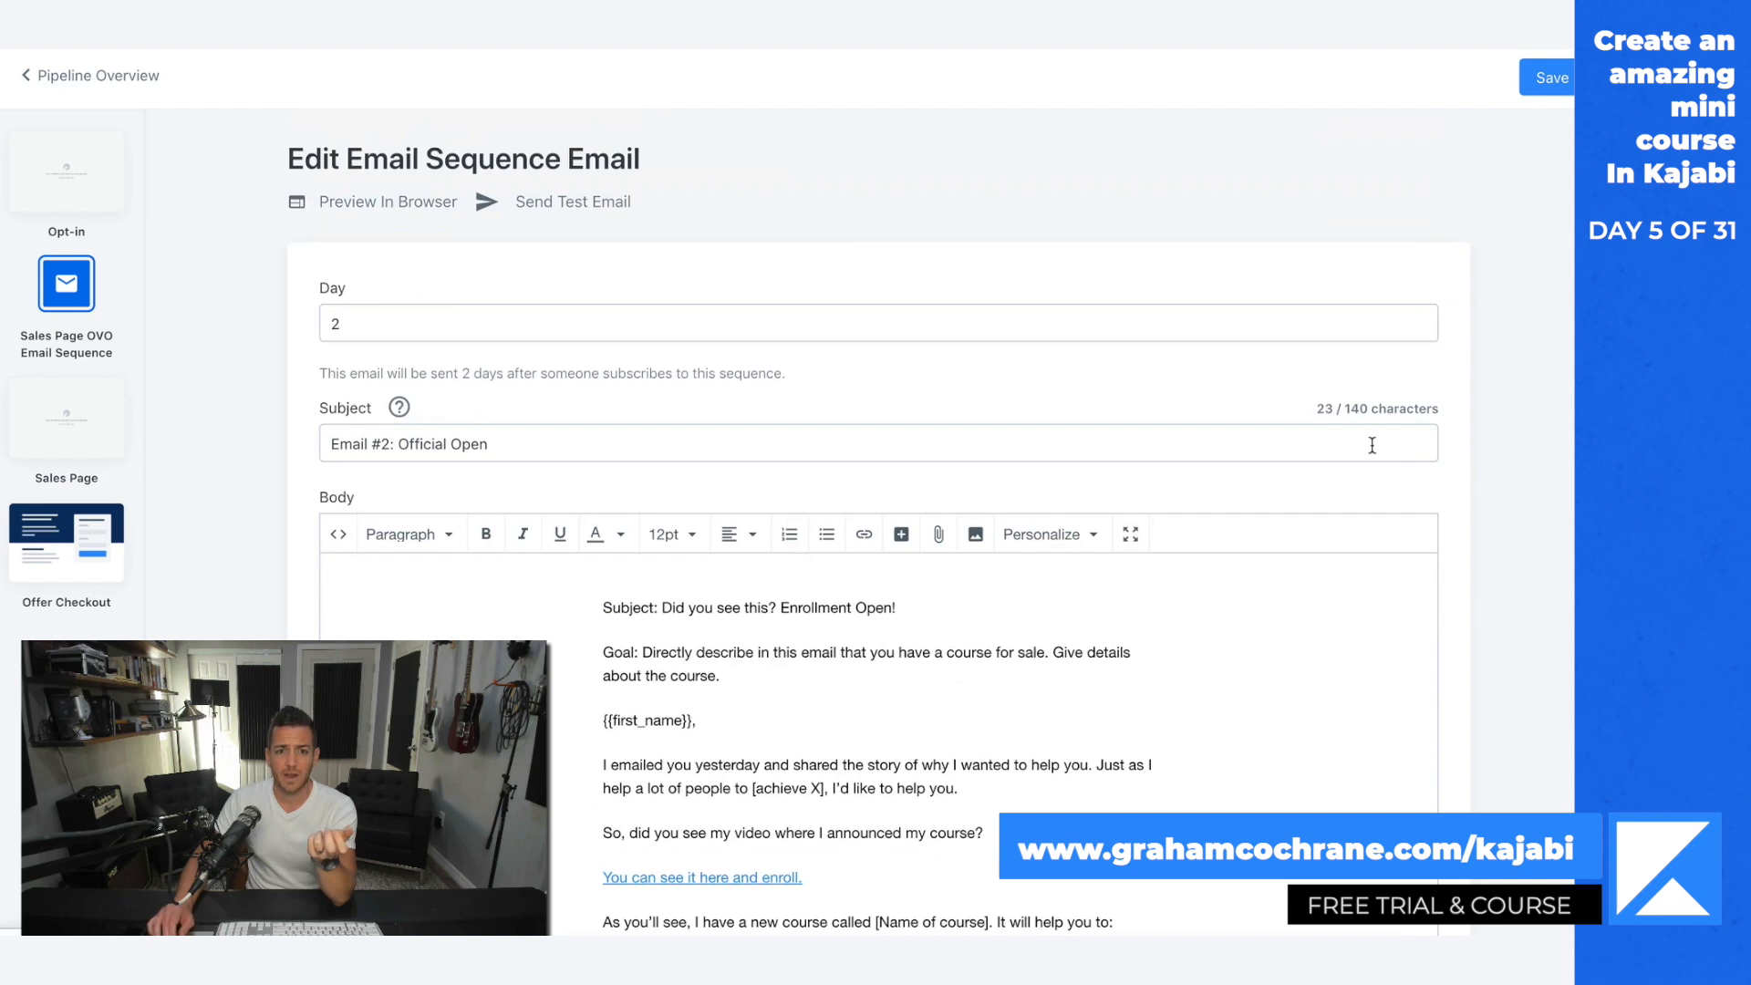
Step: Reopen the Sales Page OVO Email Sequence from the pipeline overview and review the titles and send days of its emails
{"action": "left_click", "coordinate": [118, 73]}
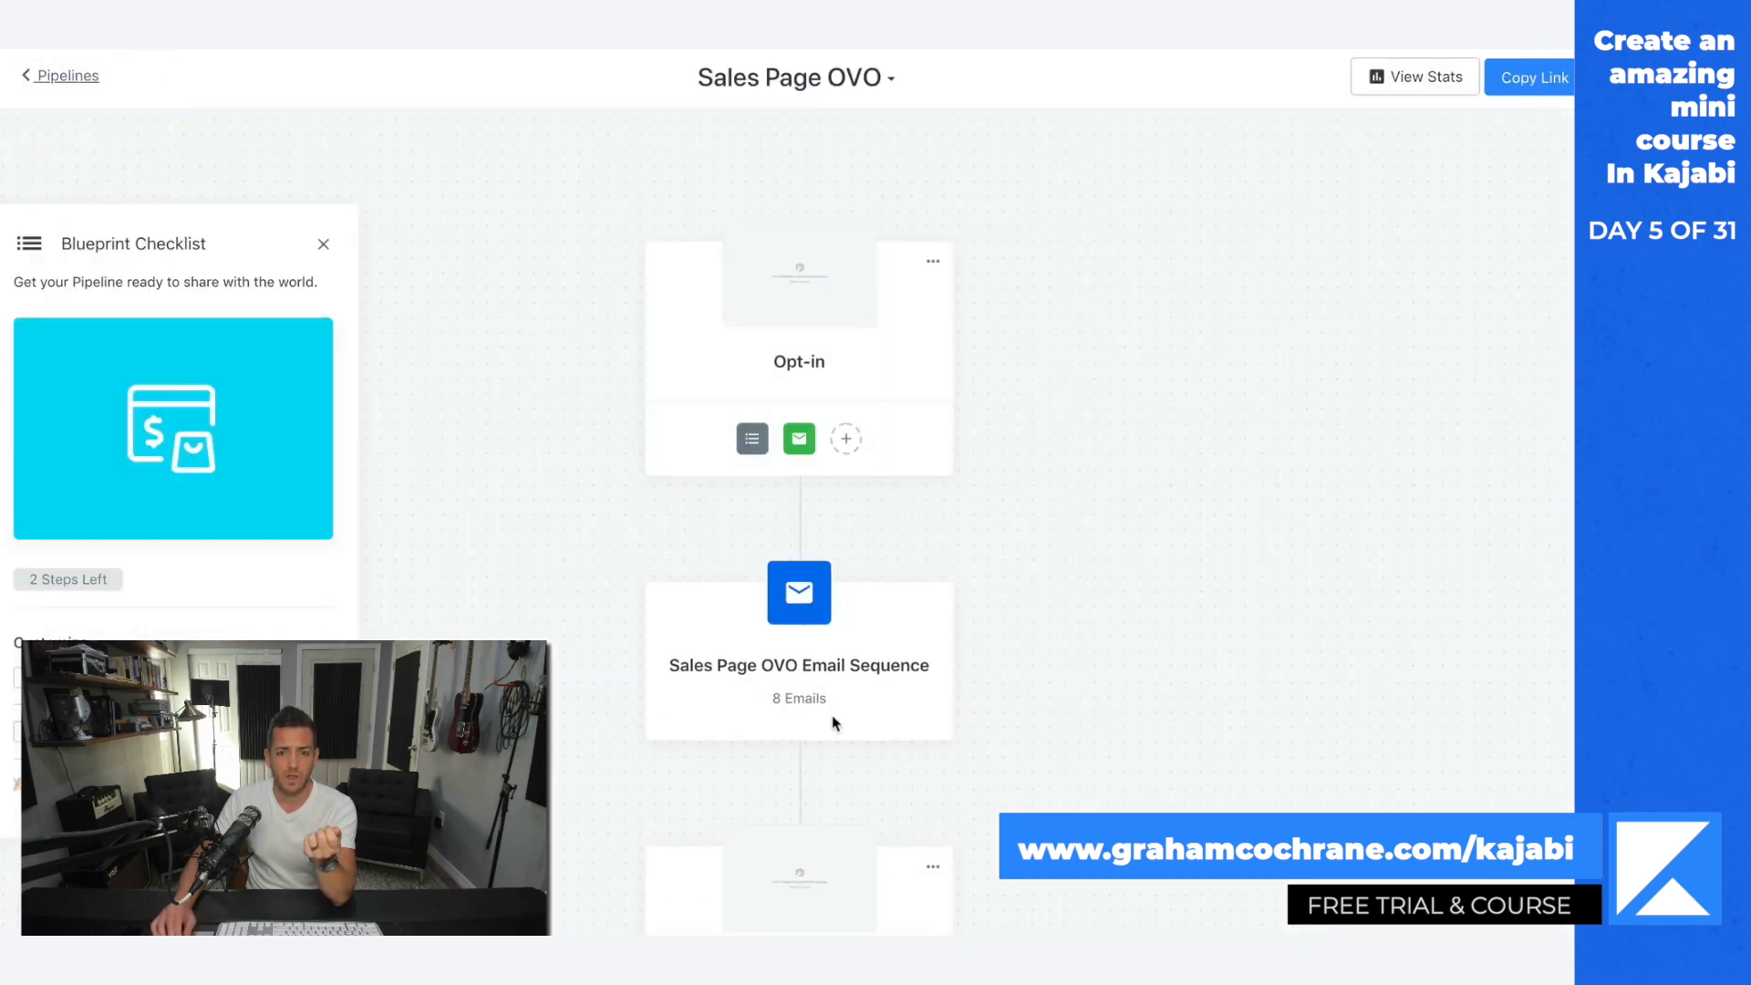
{"action": "left_click", "coordinate": [805, 620]}
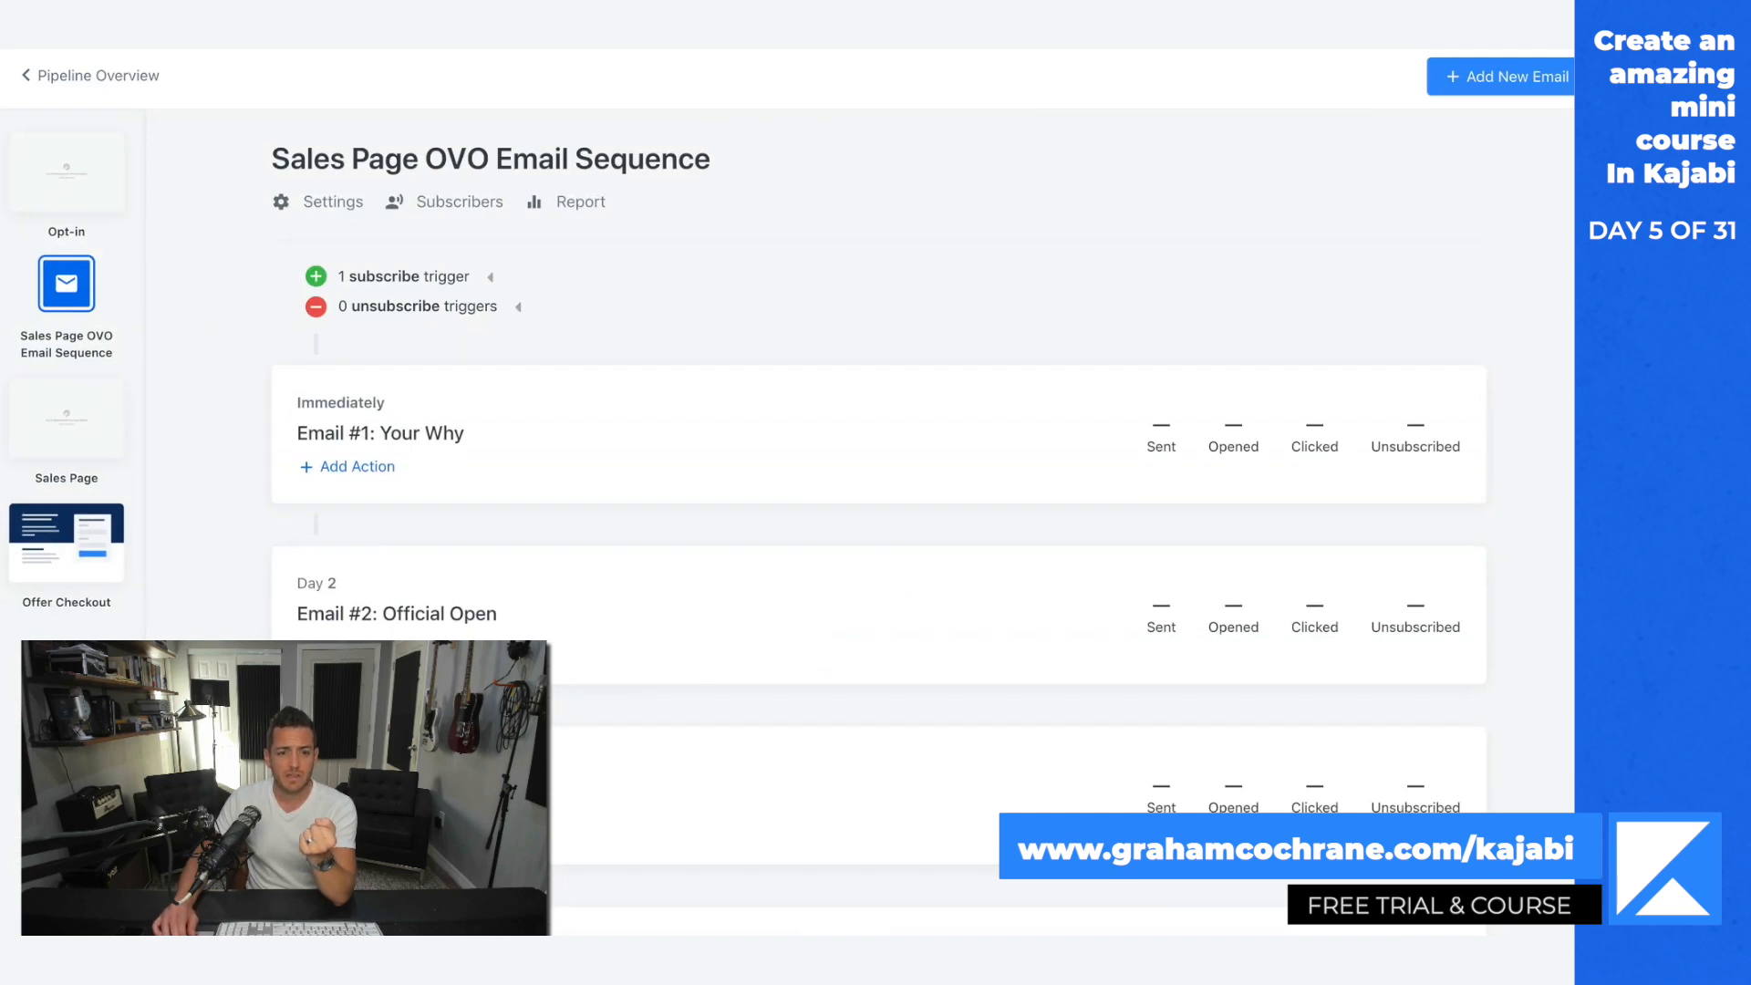
{"action": "scroll", "coordinate": [879, 519], "scroll_direction": "down", "scroll_amount": 4}
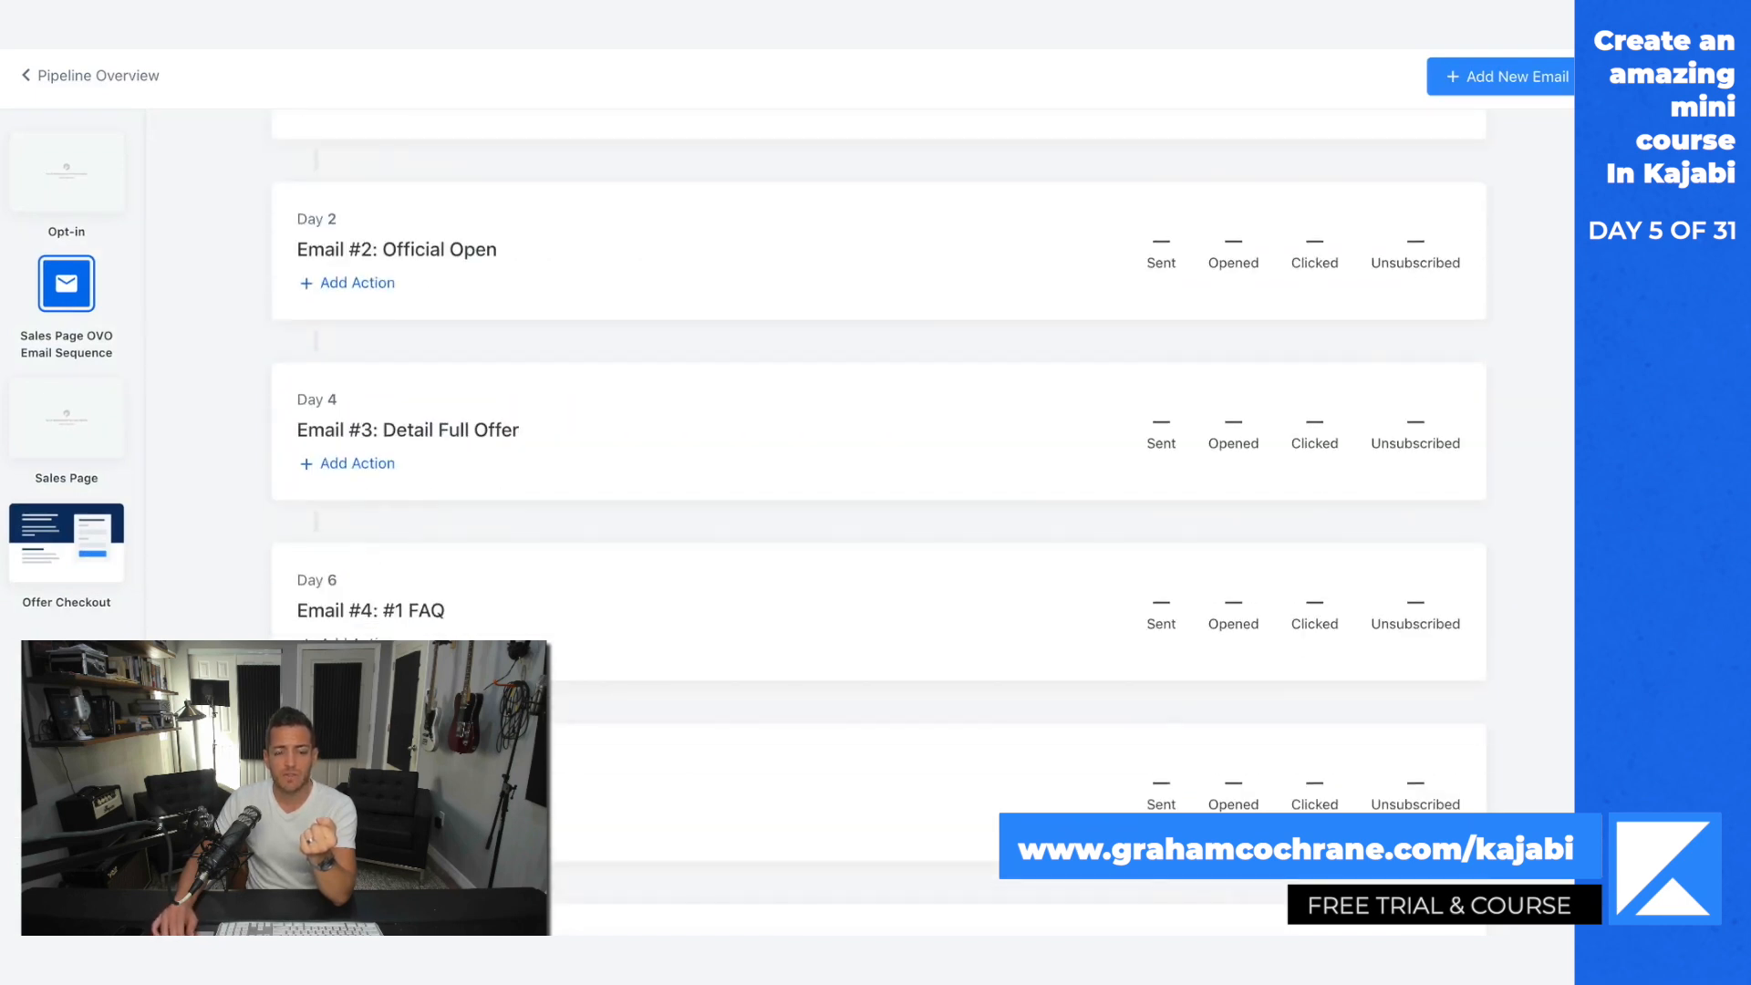
{"action": "scroll", "coordinate": [879, 518], "scroll_direction": "down", "scroll_amount": 5}
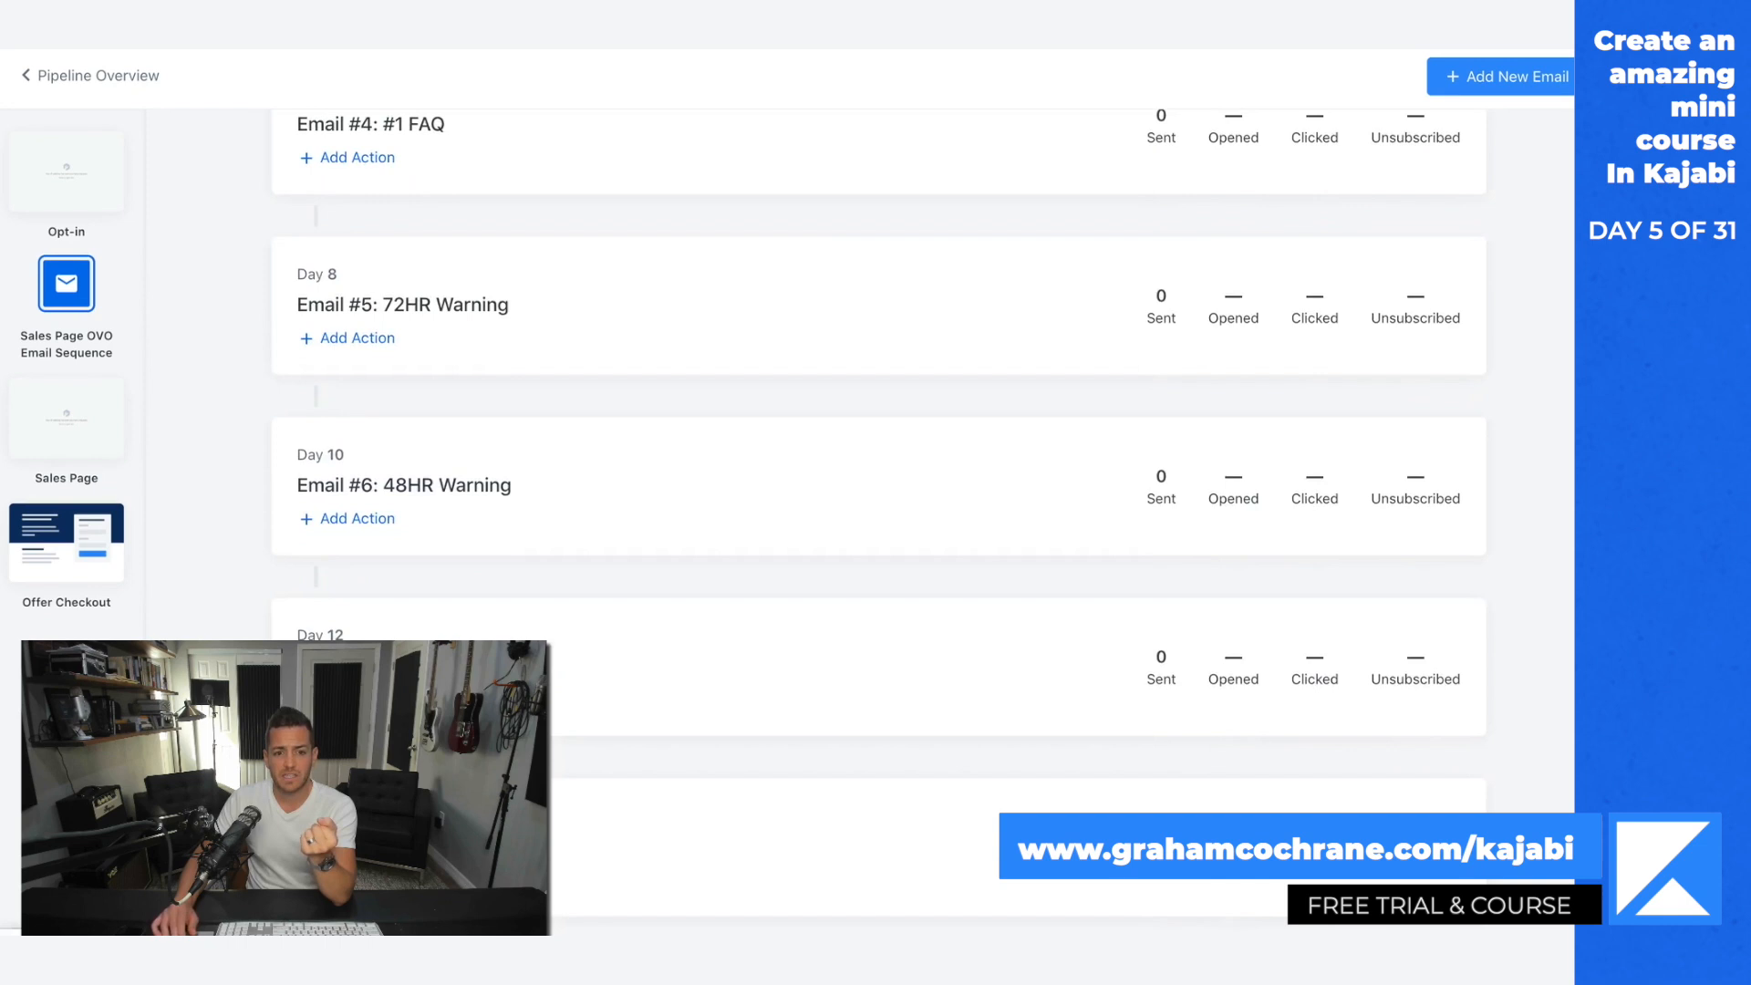
Step: Set Email #2: Official Open in the email sequence to send on day 1 and save the email
{"action": "scroll", "coordinate": [827, 873], "scroll_direction": "up", "scroll_amount": 9}
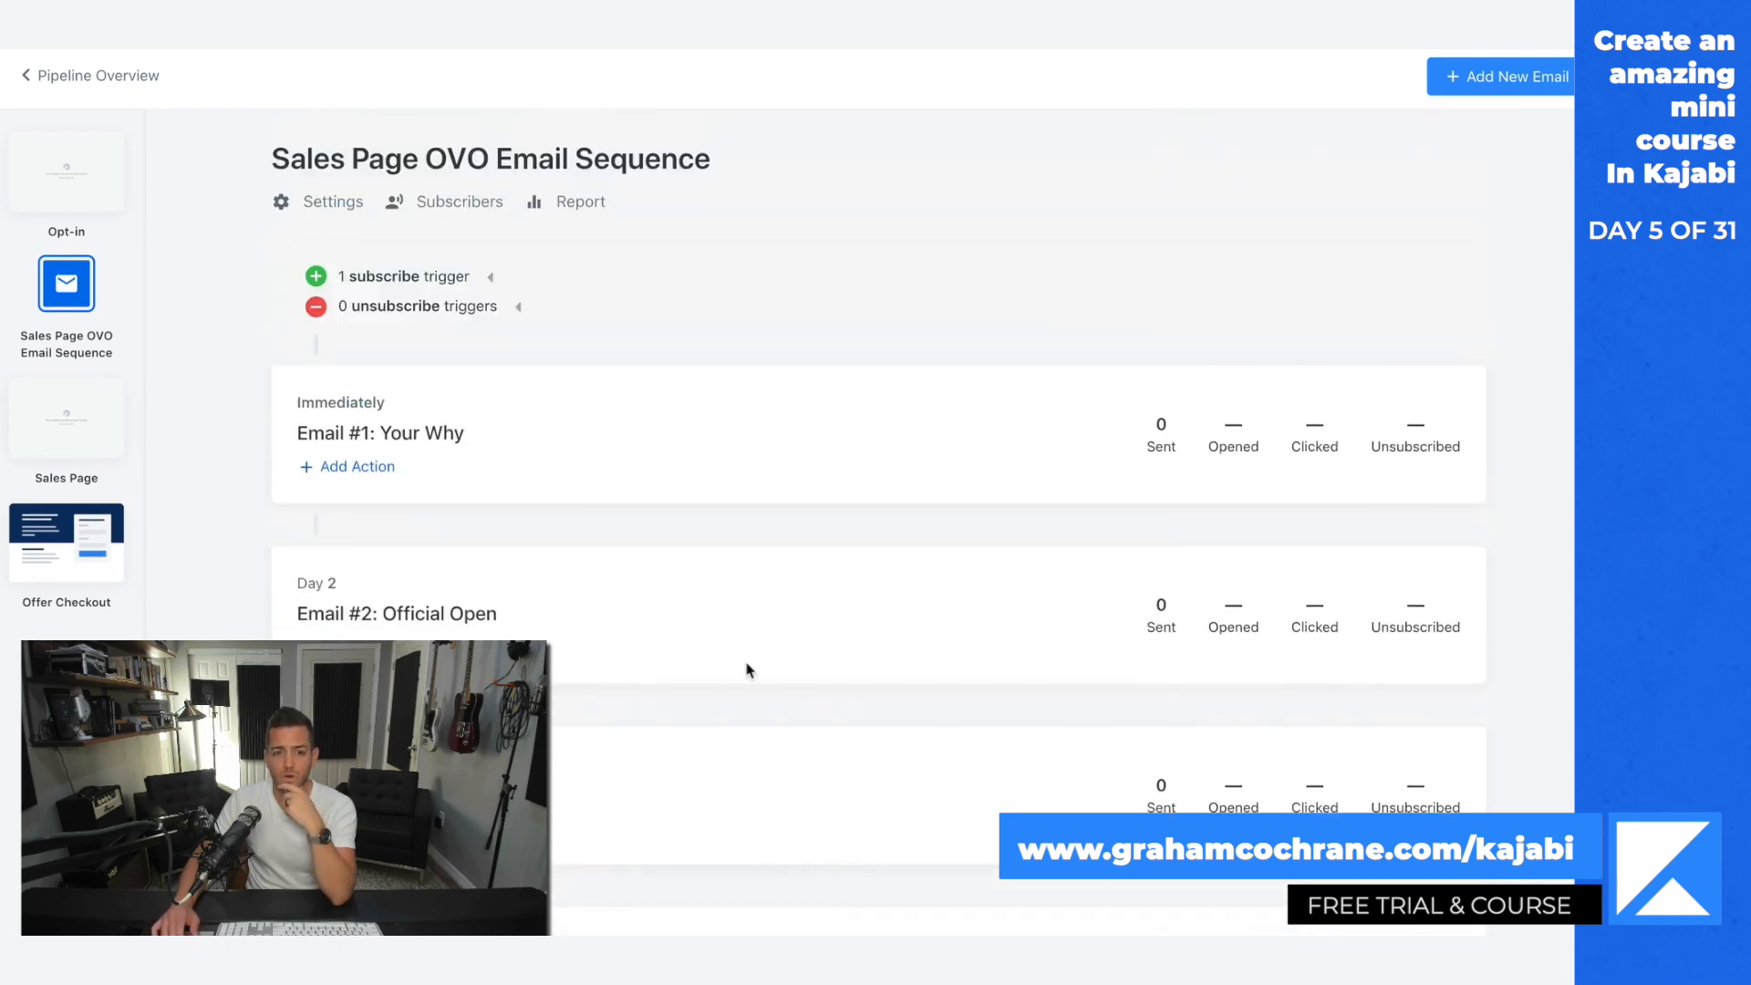
{"action": "scroll", "coordinate": [746, 670], "scroll_direction": "down", "scroll_amount": 9}
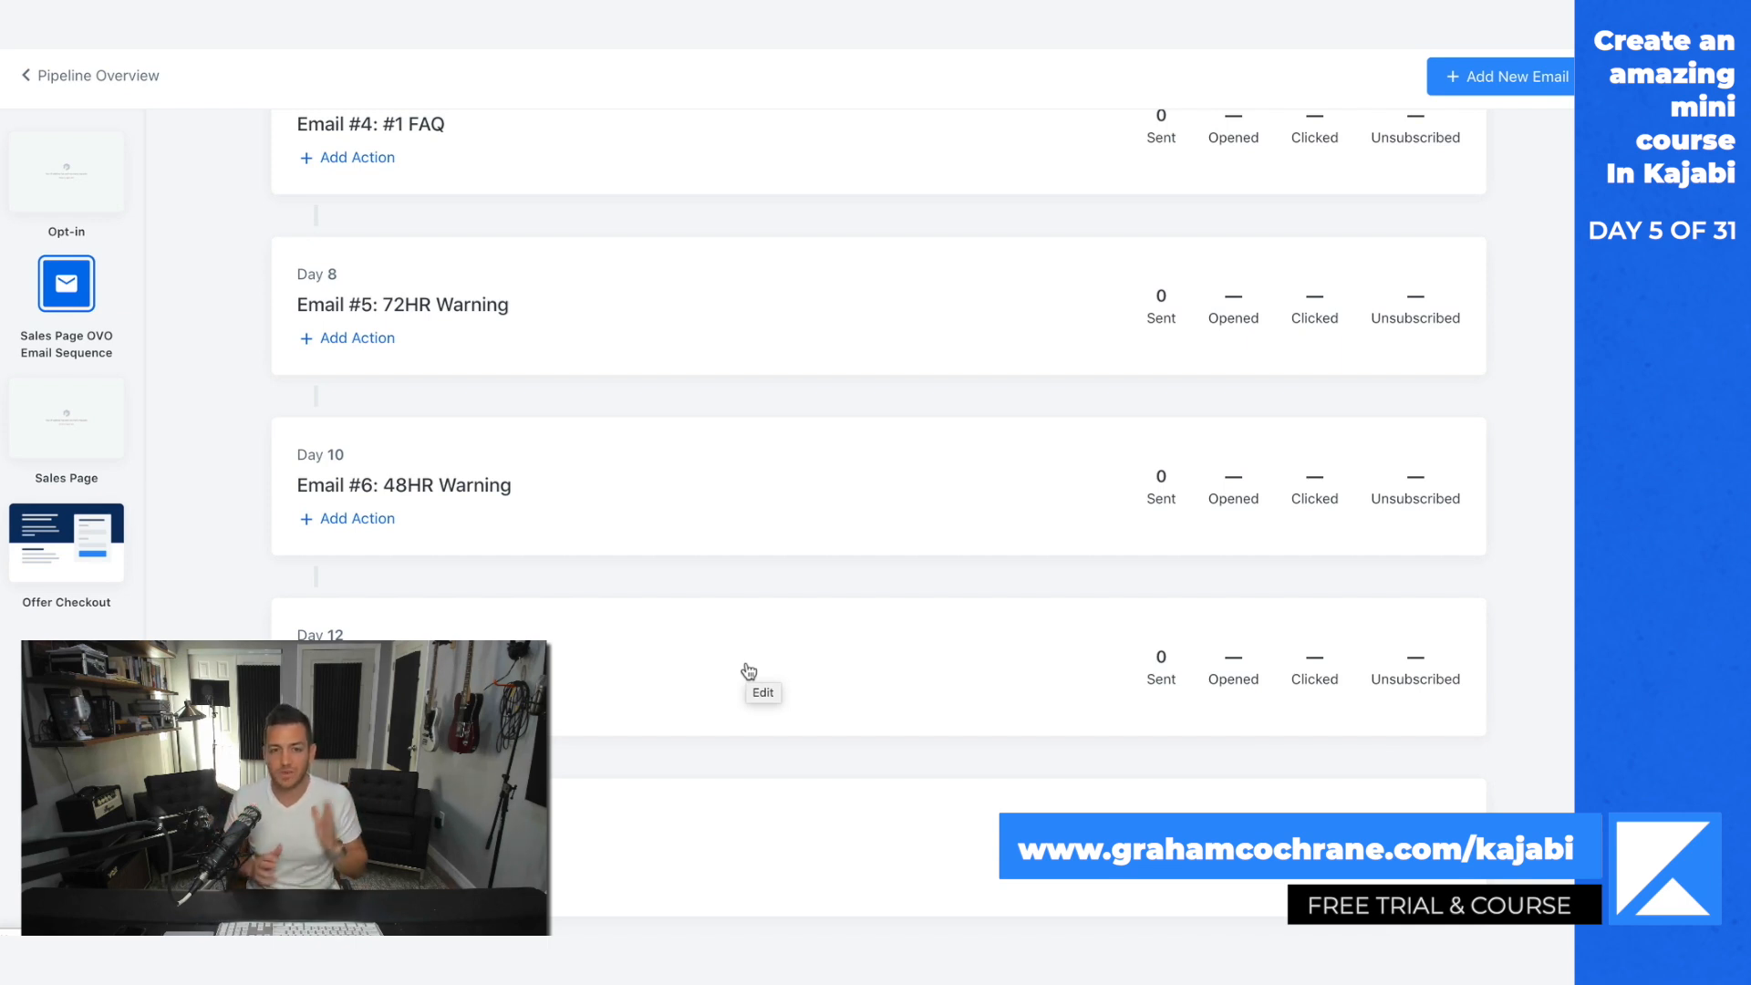
{"action": "scroll", "coordinate": [748, 671], "scroll_direction": "up", "scroll_amount": 9}
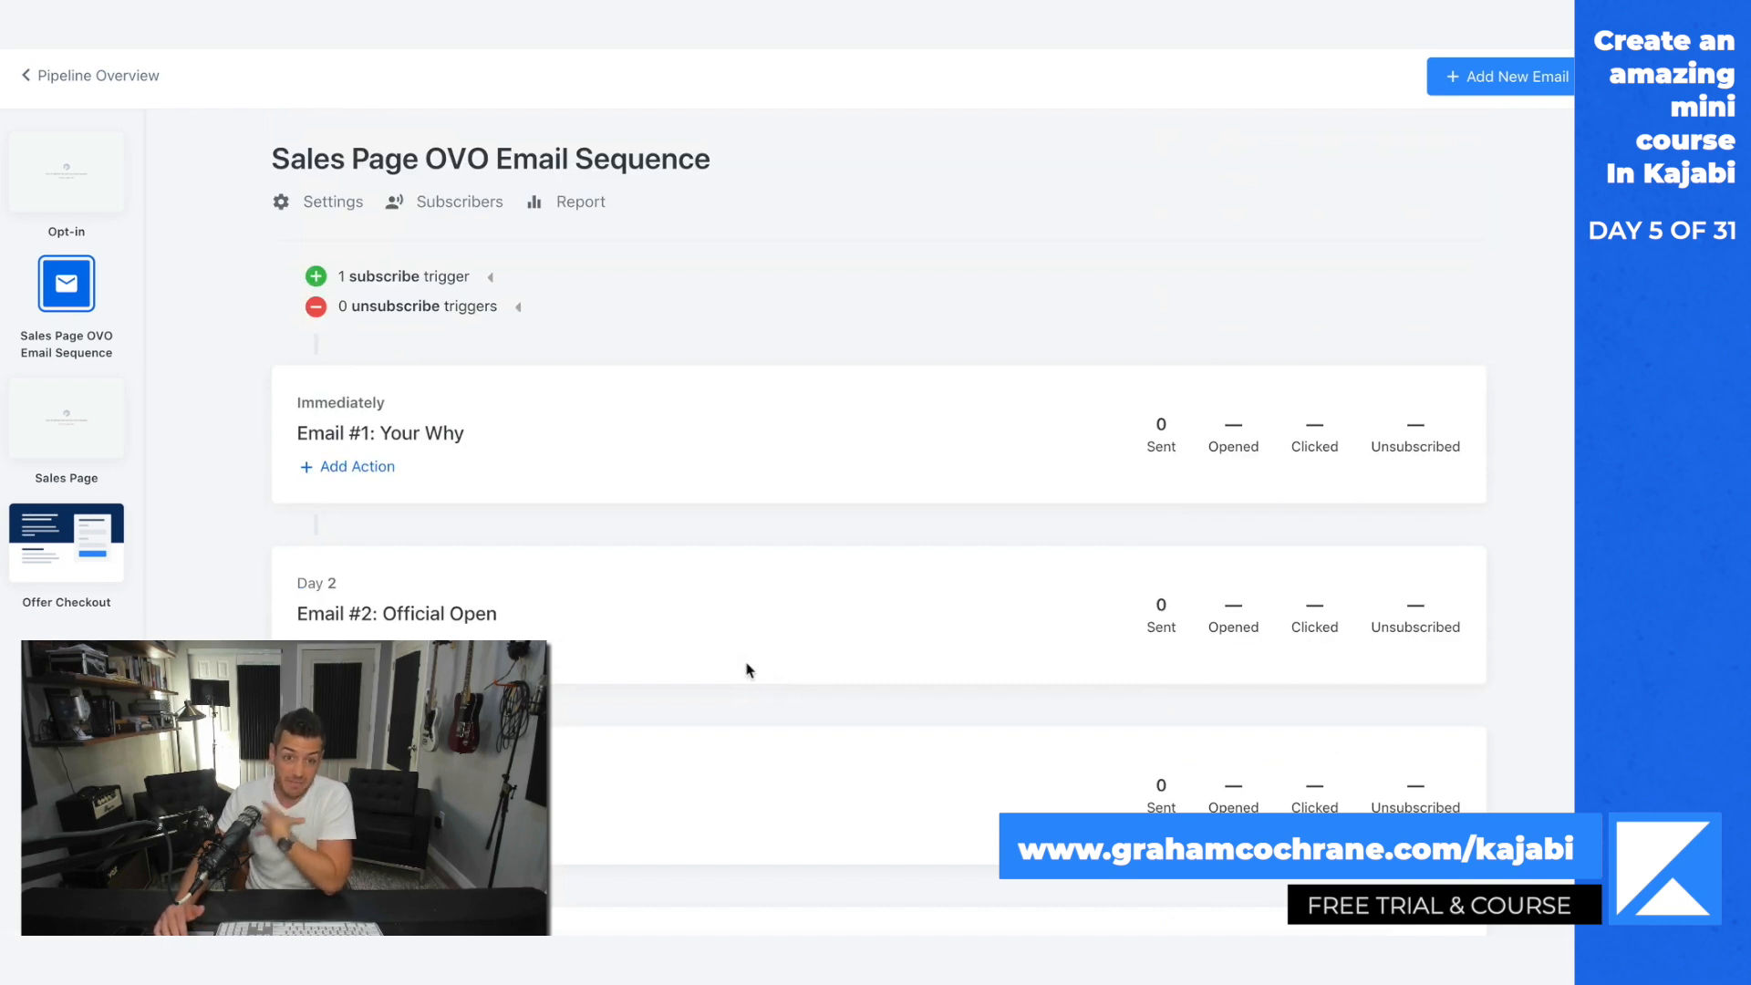
{"action": "left_click", "coordinate": [474, 627]}
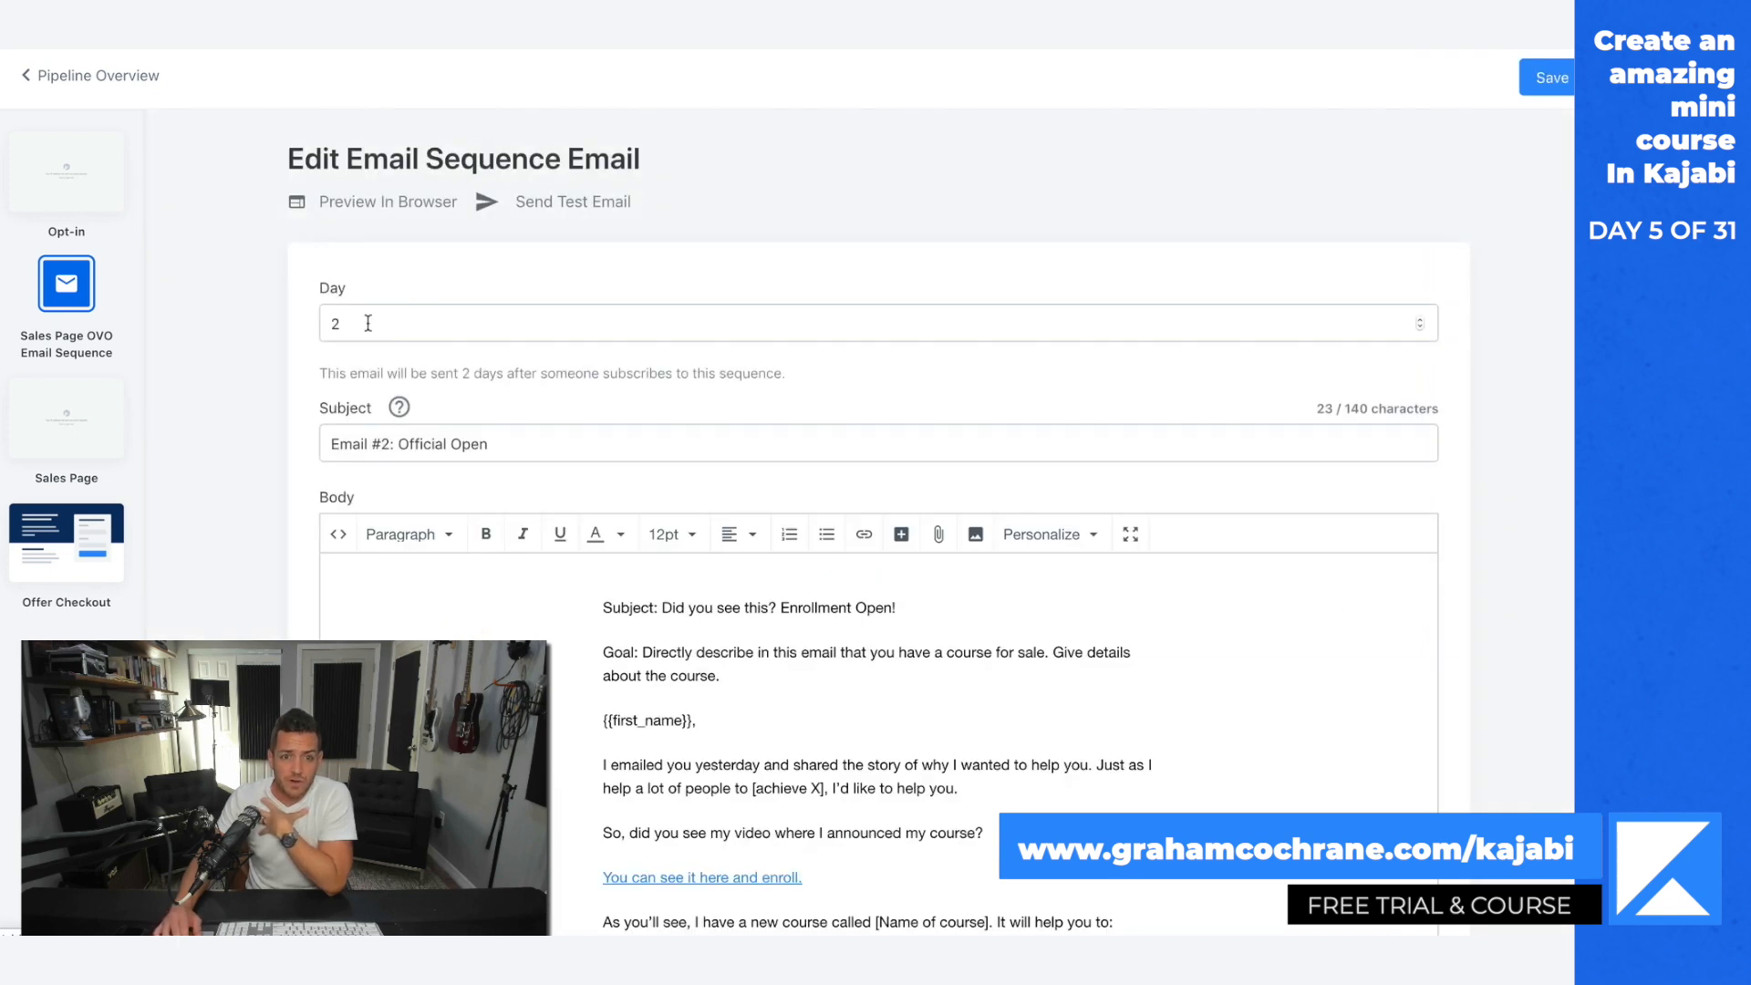
{"action": "left_click", "coordinate": [364, 324]}
{"action": "key", "text": "BackSpace"}
{"action": "type", "text": "1"}
{"action": "left_click", "coordinate": [1553, 76]}
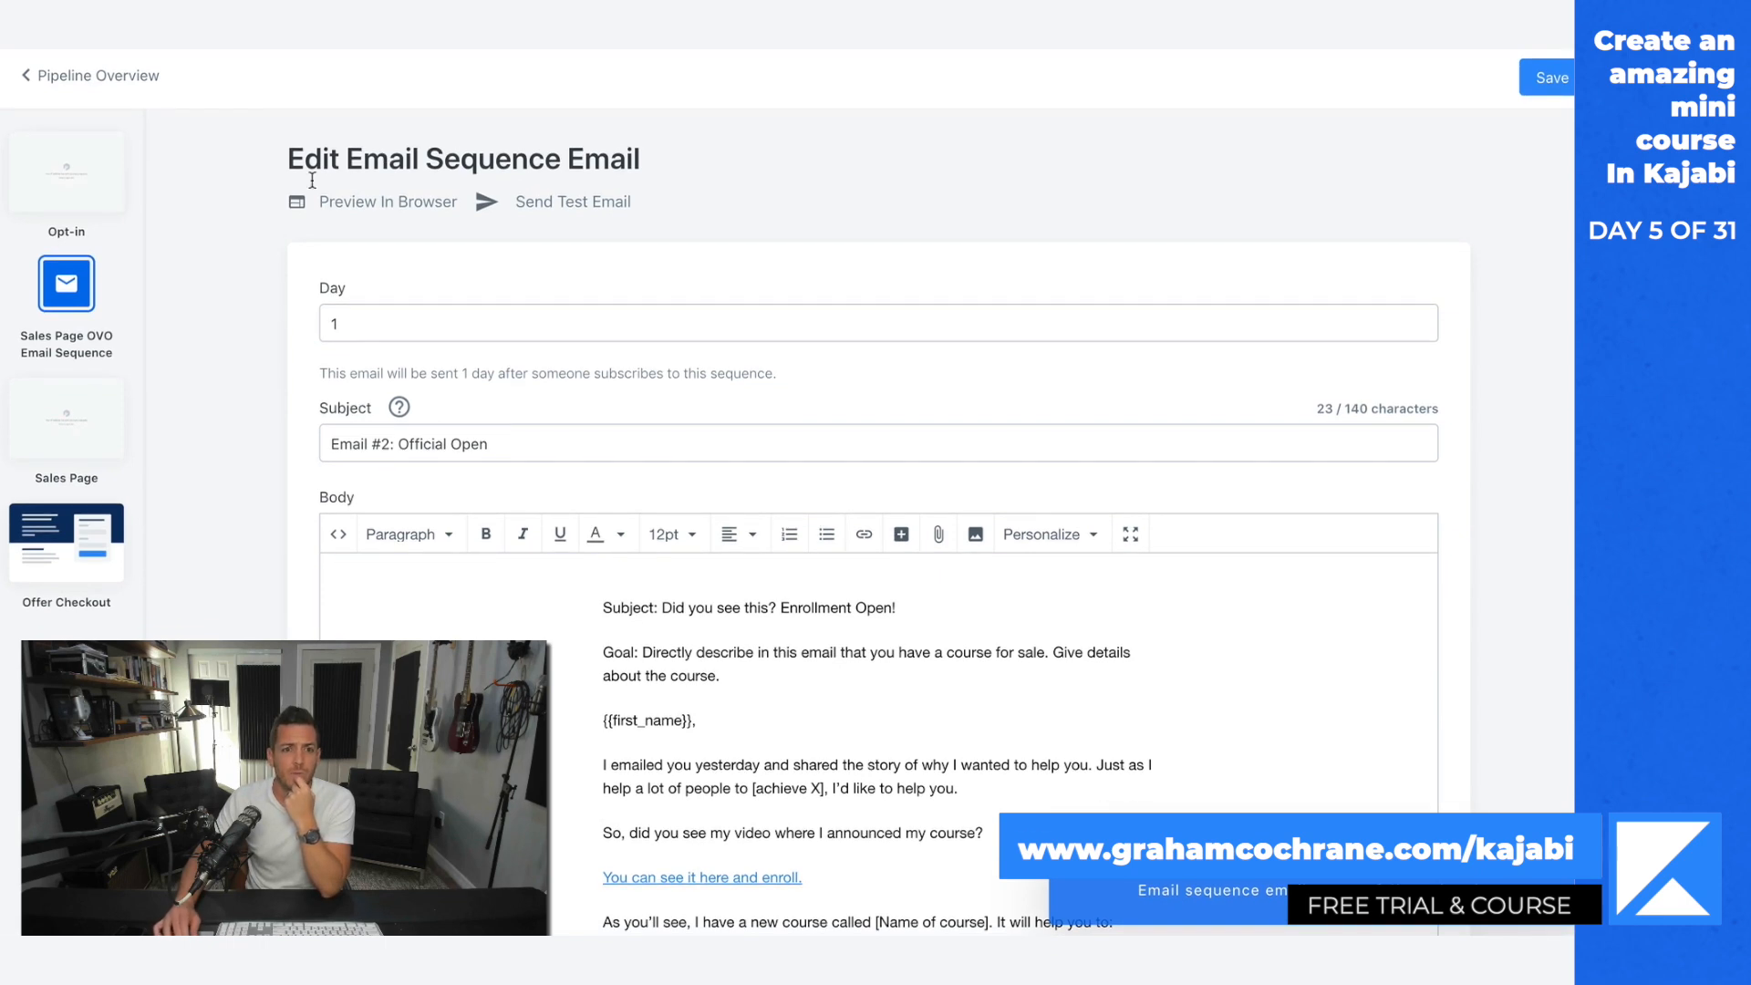
Step: Return to the Sales Page OVO Email Sequence and review the send days of its emails
{"action": "left_click", "coordinate": [67, 297]}
{"action": "scroll", "coordinate": [777, 415], "scroll_direction": "down", "scroll_amount": 5}
{"action": "scroll", "coordinate": [1114, 763], "scroll_direction": "up", "scroll_amount": 9}
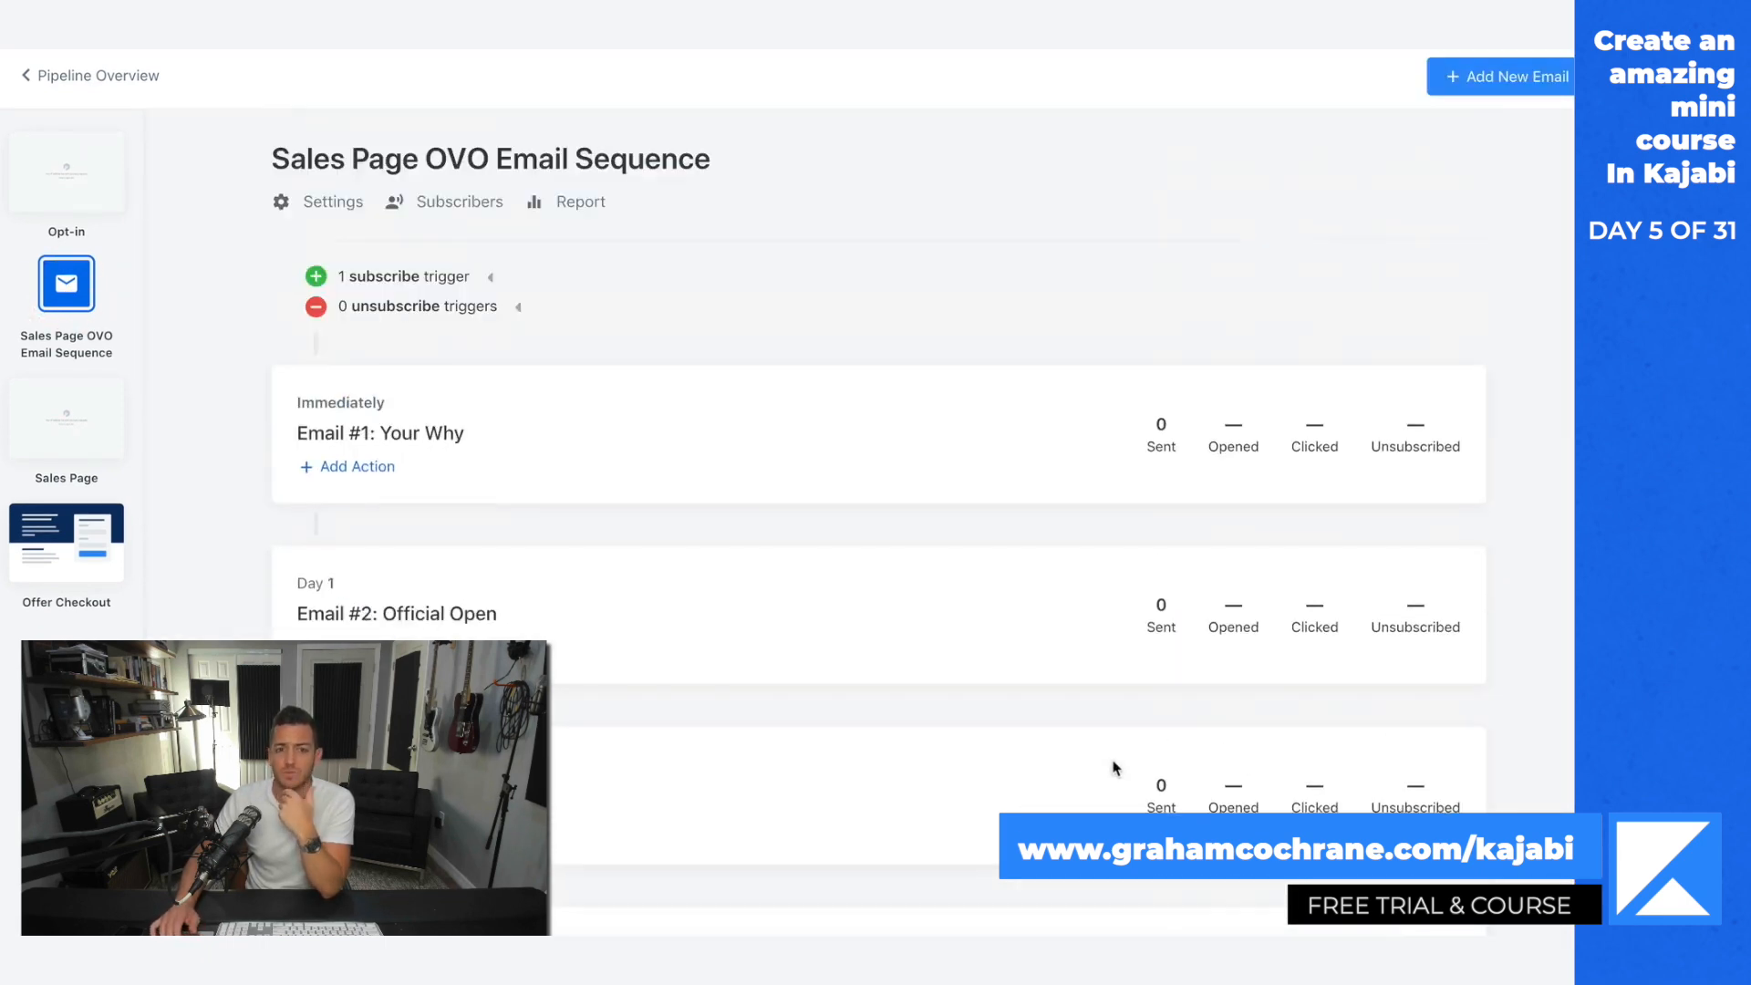